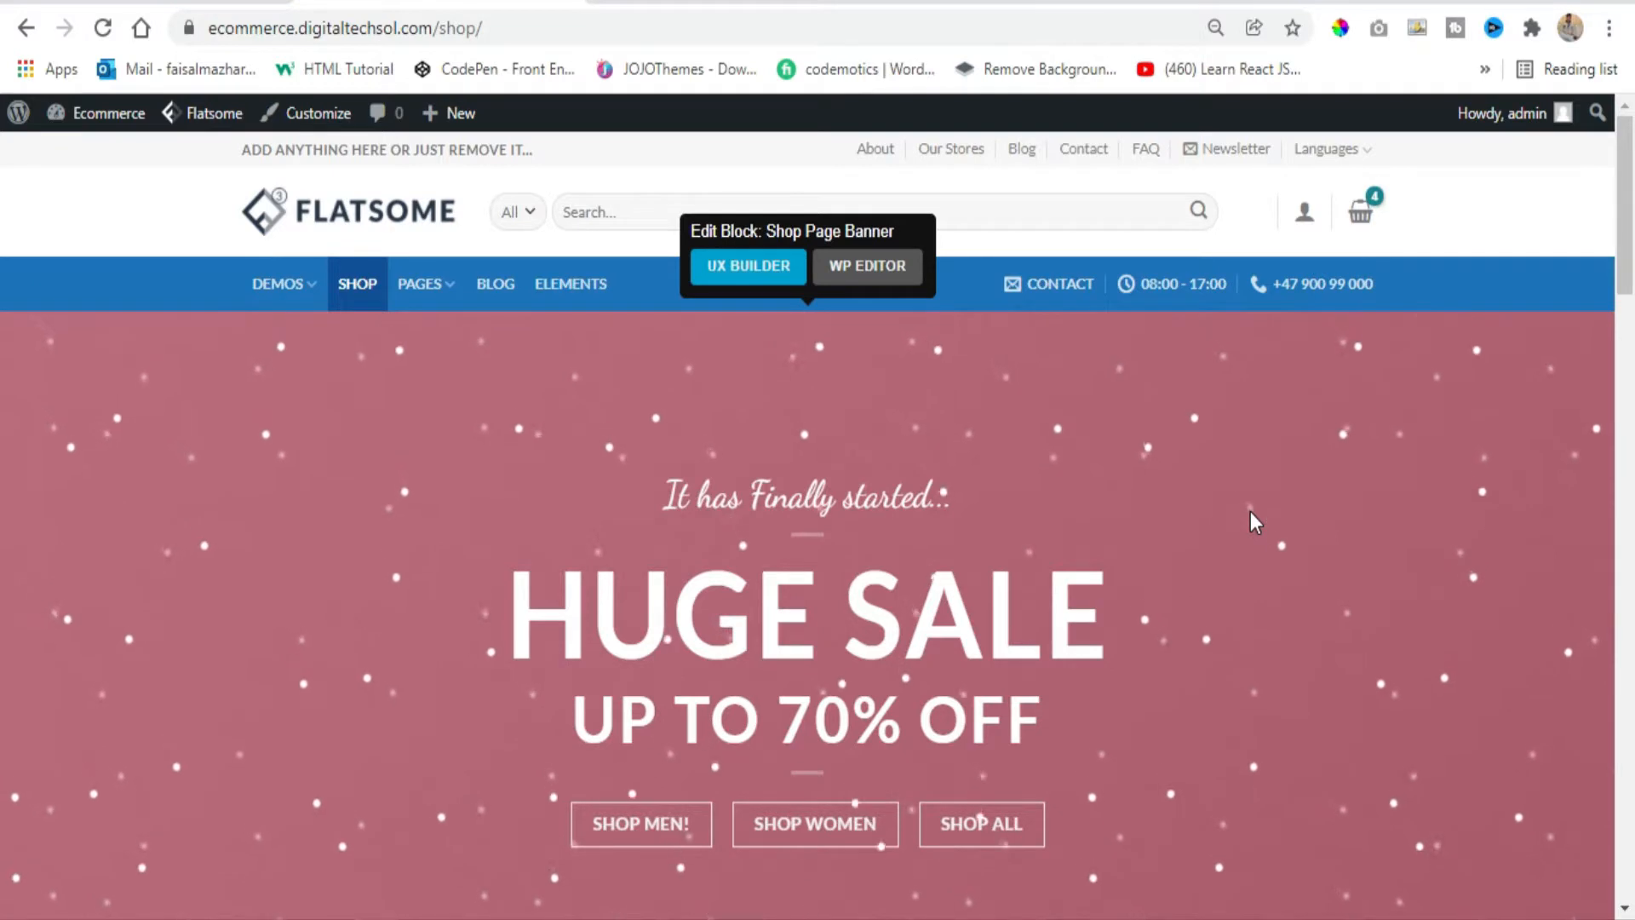
Step: Examine the shop page's sale banner, category list and product grid
scroll(1031, 460, down, 2)
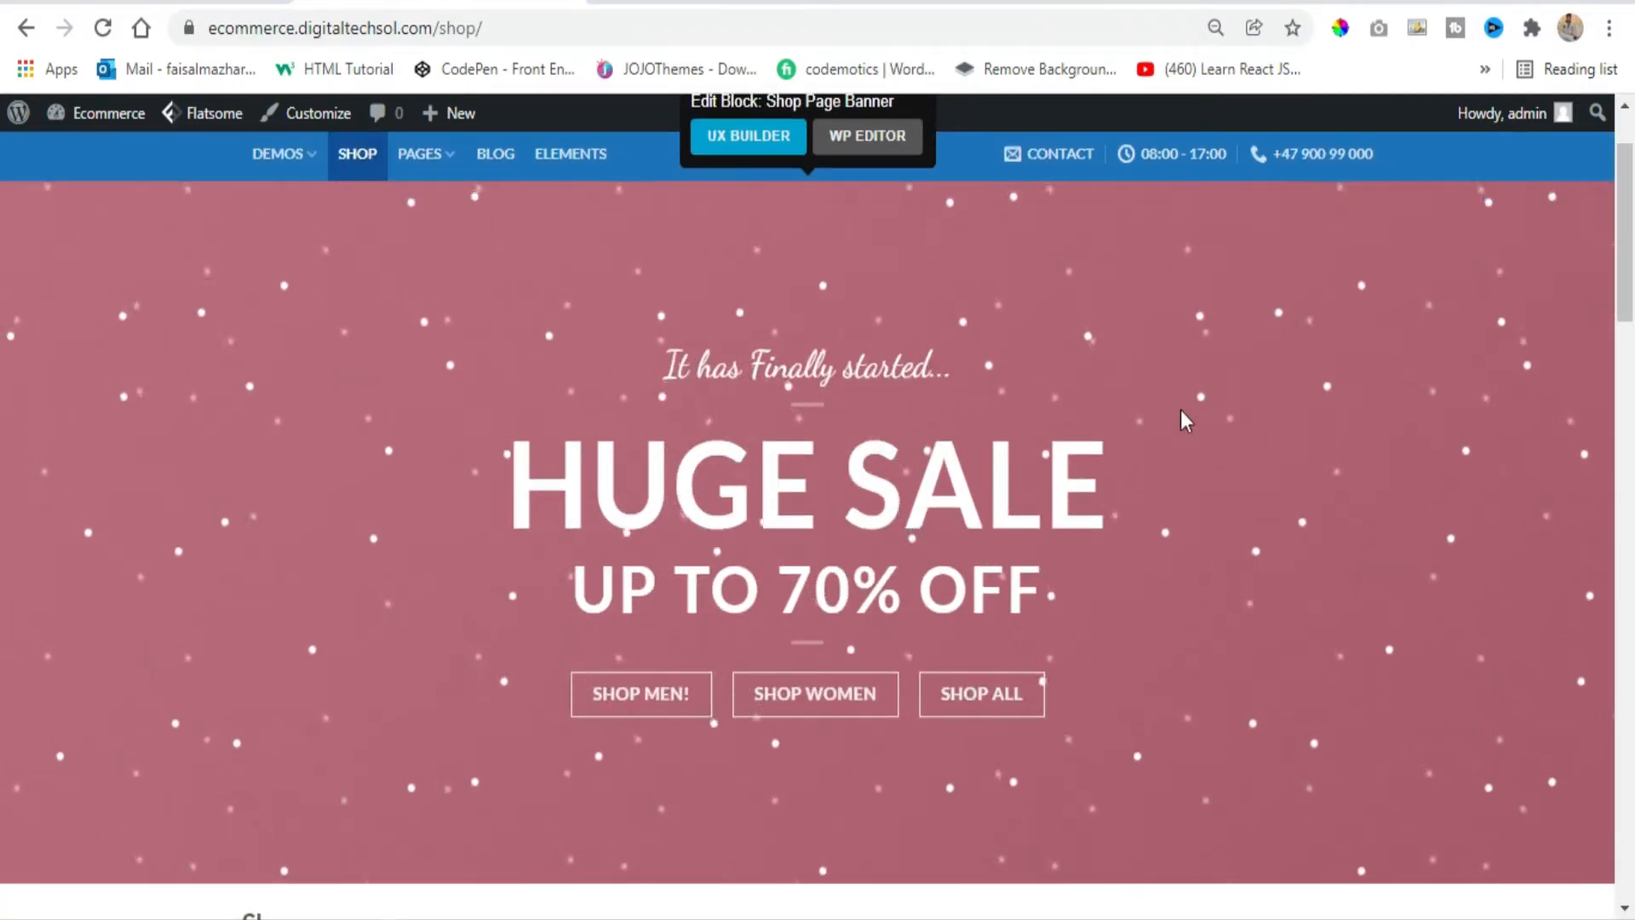
scroll(1169, 557, up, 2)
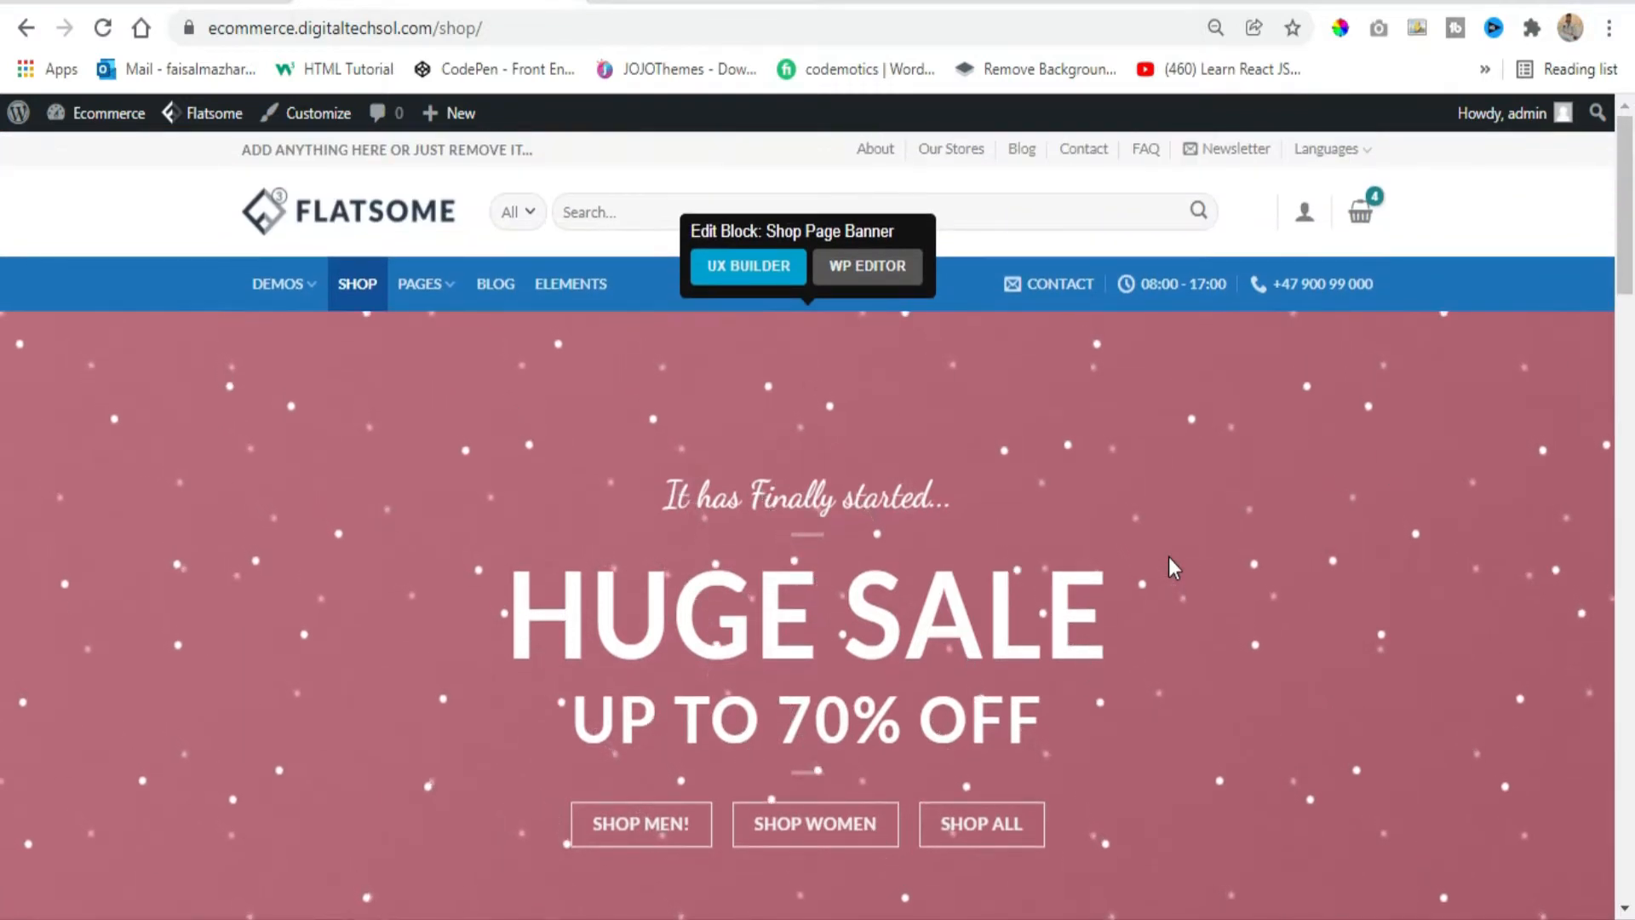
scroll(477, 485, down, 4)
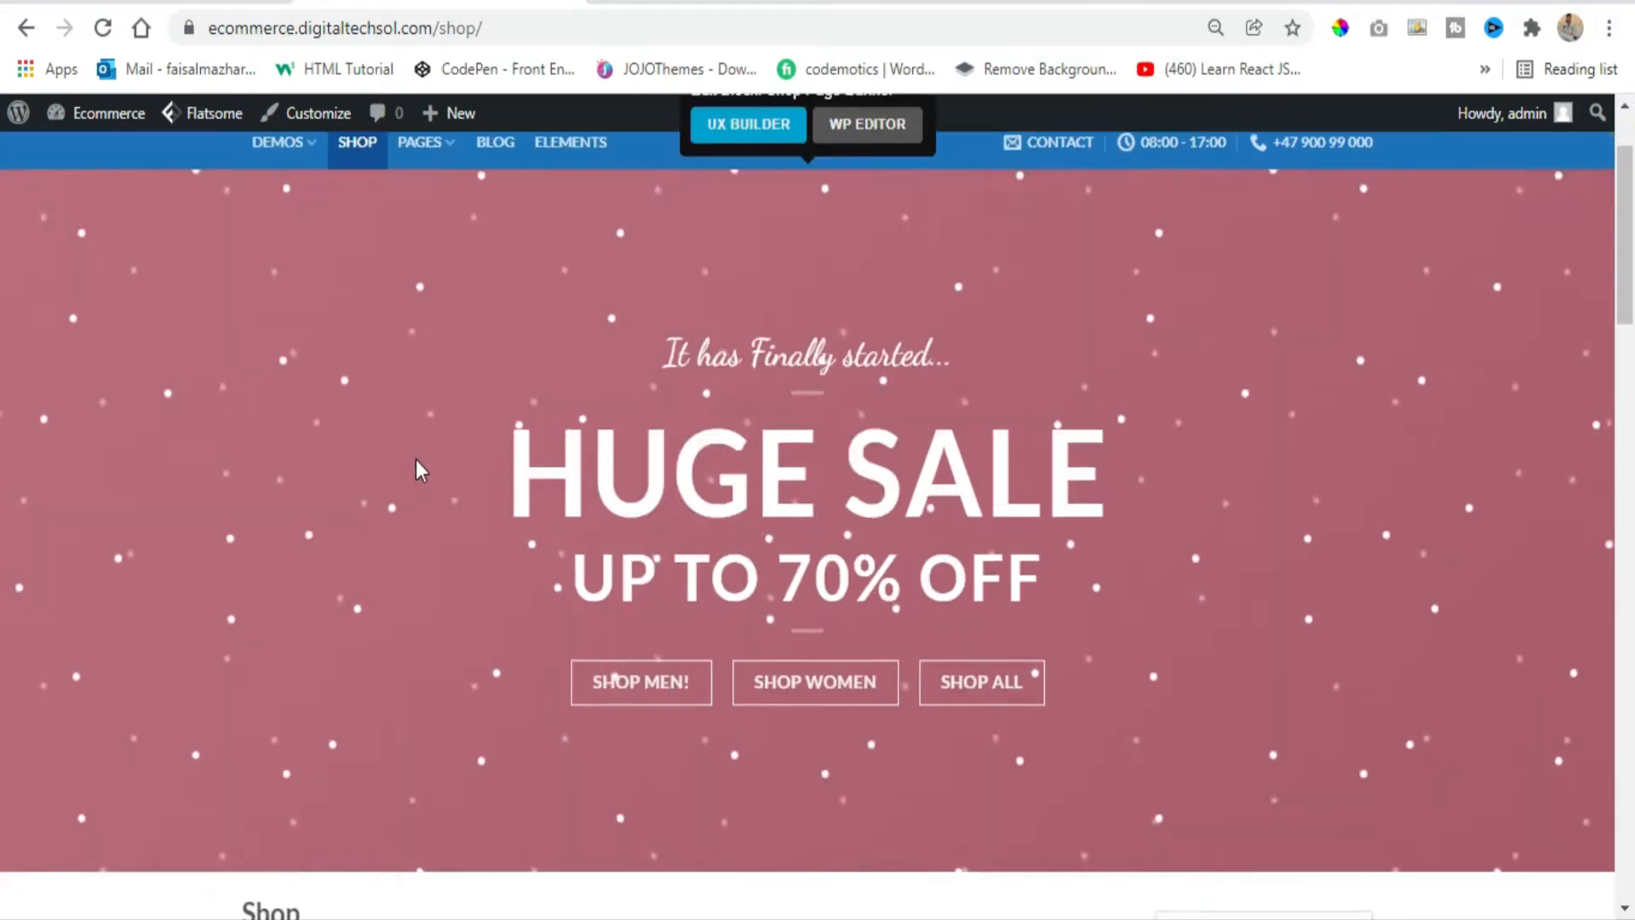
scroll(716, 539, up, 2)
scroll(827, 541, up, 2)
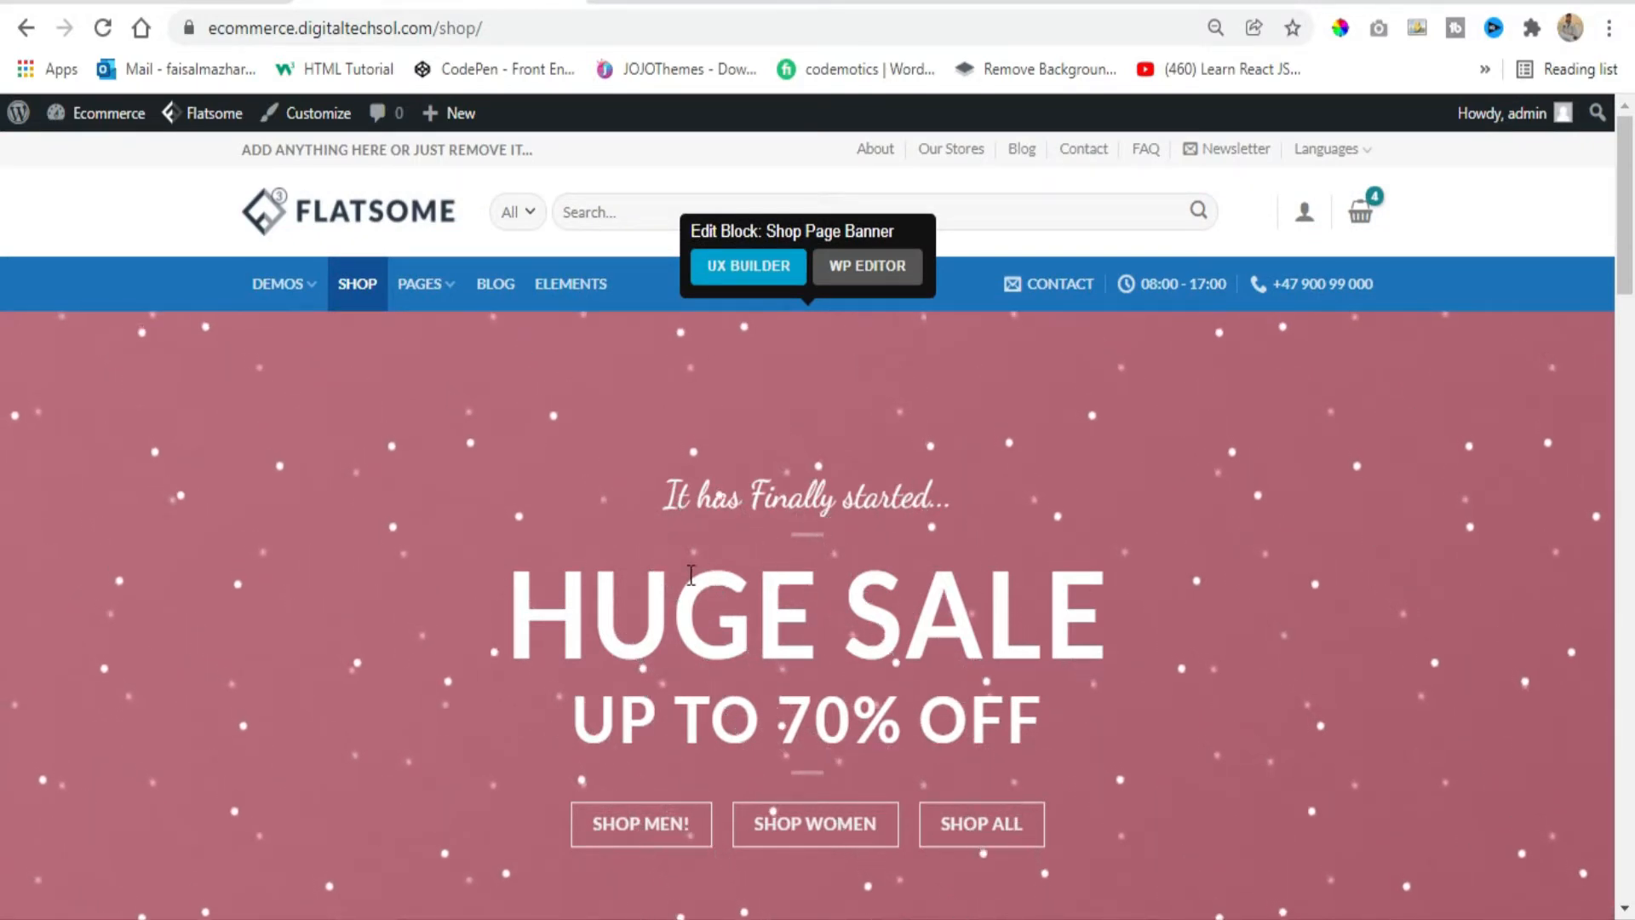
scroll(639, 550, down, 3)
scroll(619, 540, down, 5)
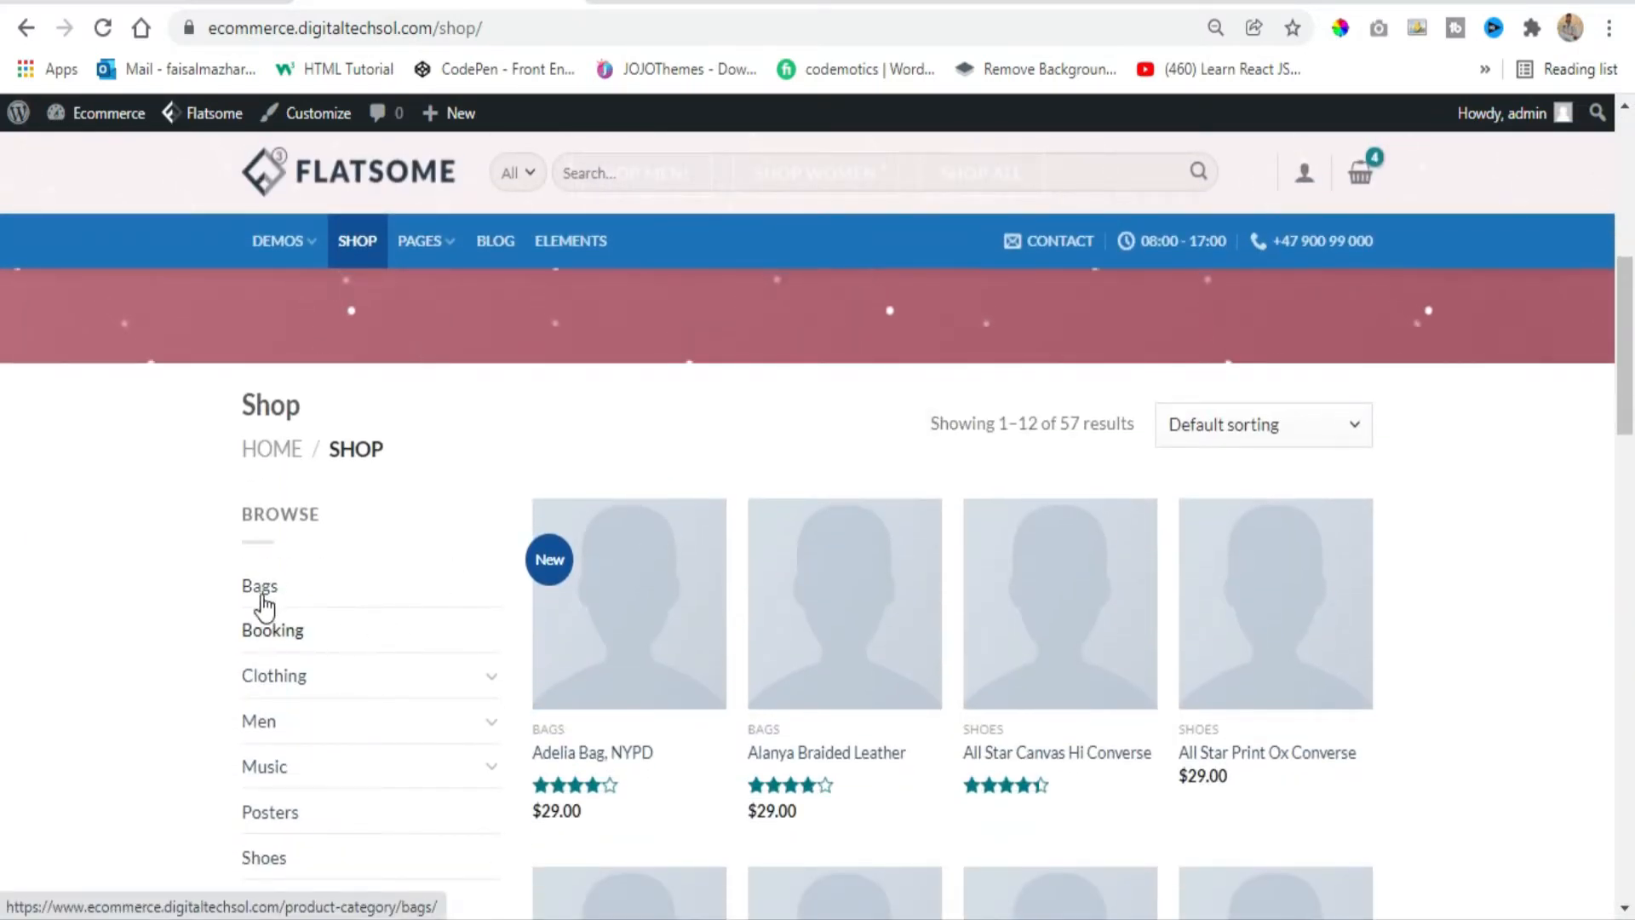
scroll(262, 628, down, 3)
scroll(276, 641, up, 2)
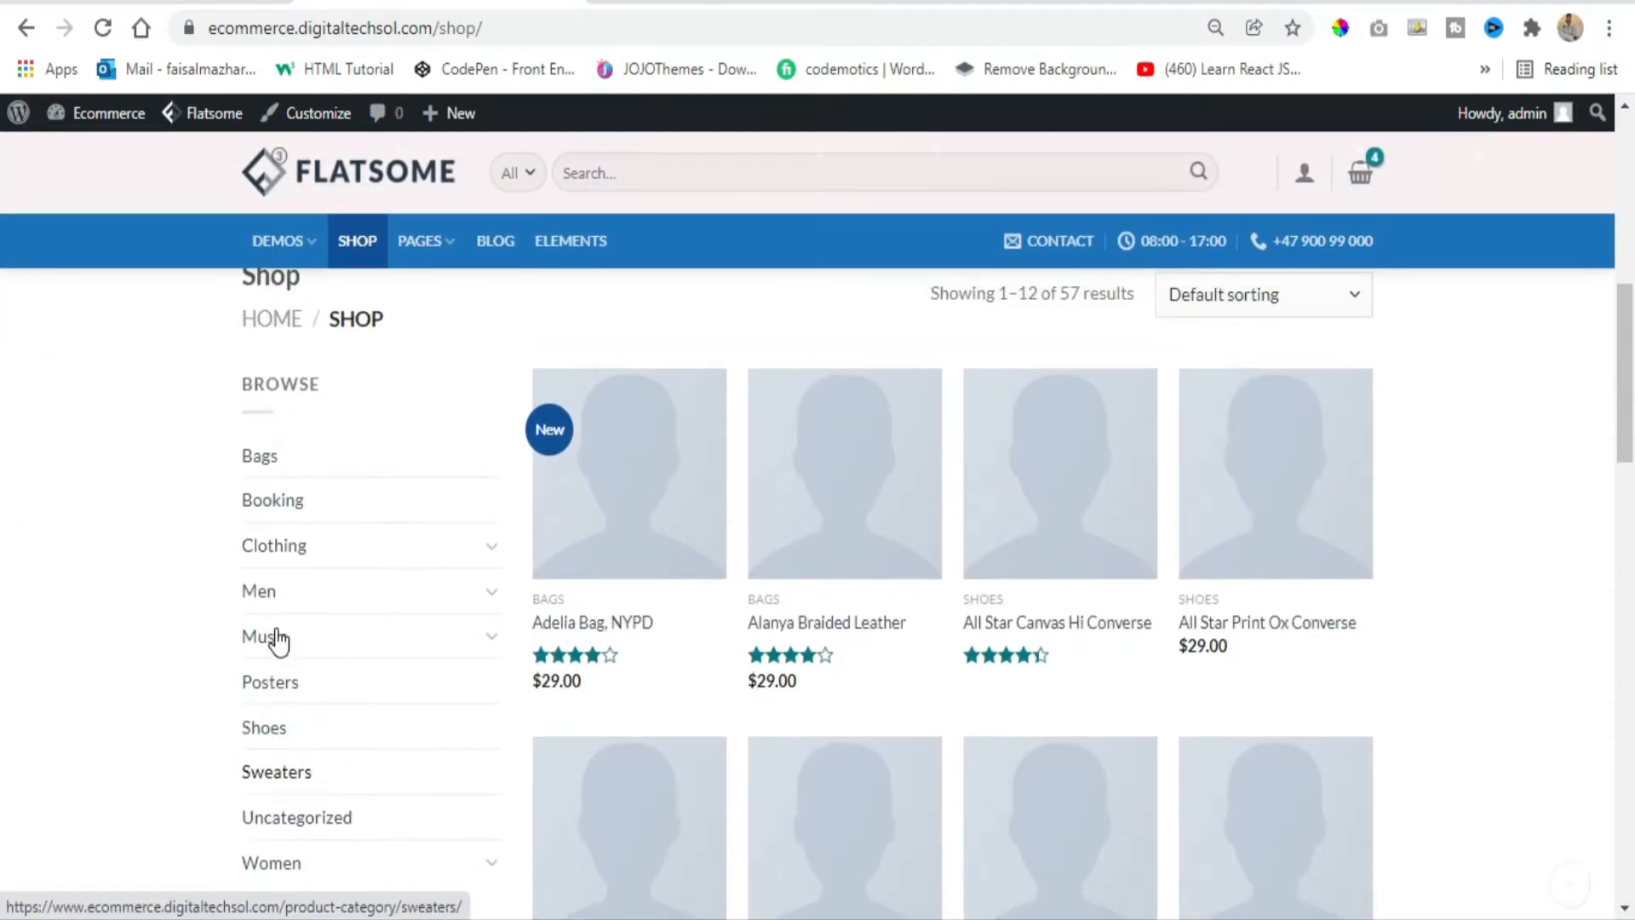
Step: Open the Bags category page in a new tab and compare its header with the shop page's banner
ctrl+click(260, 456)
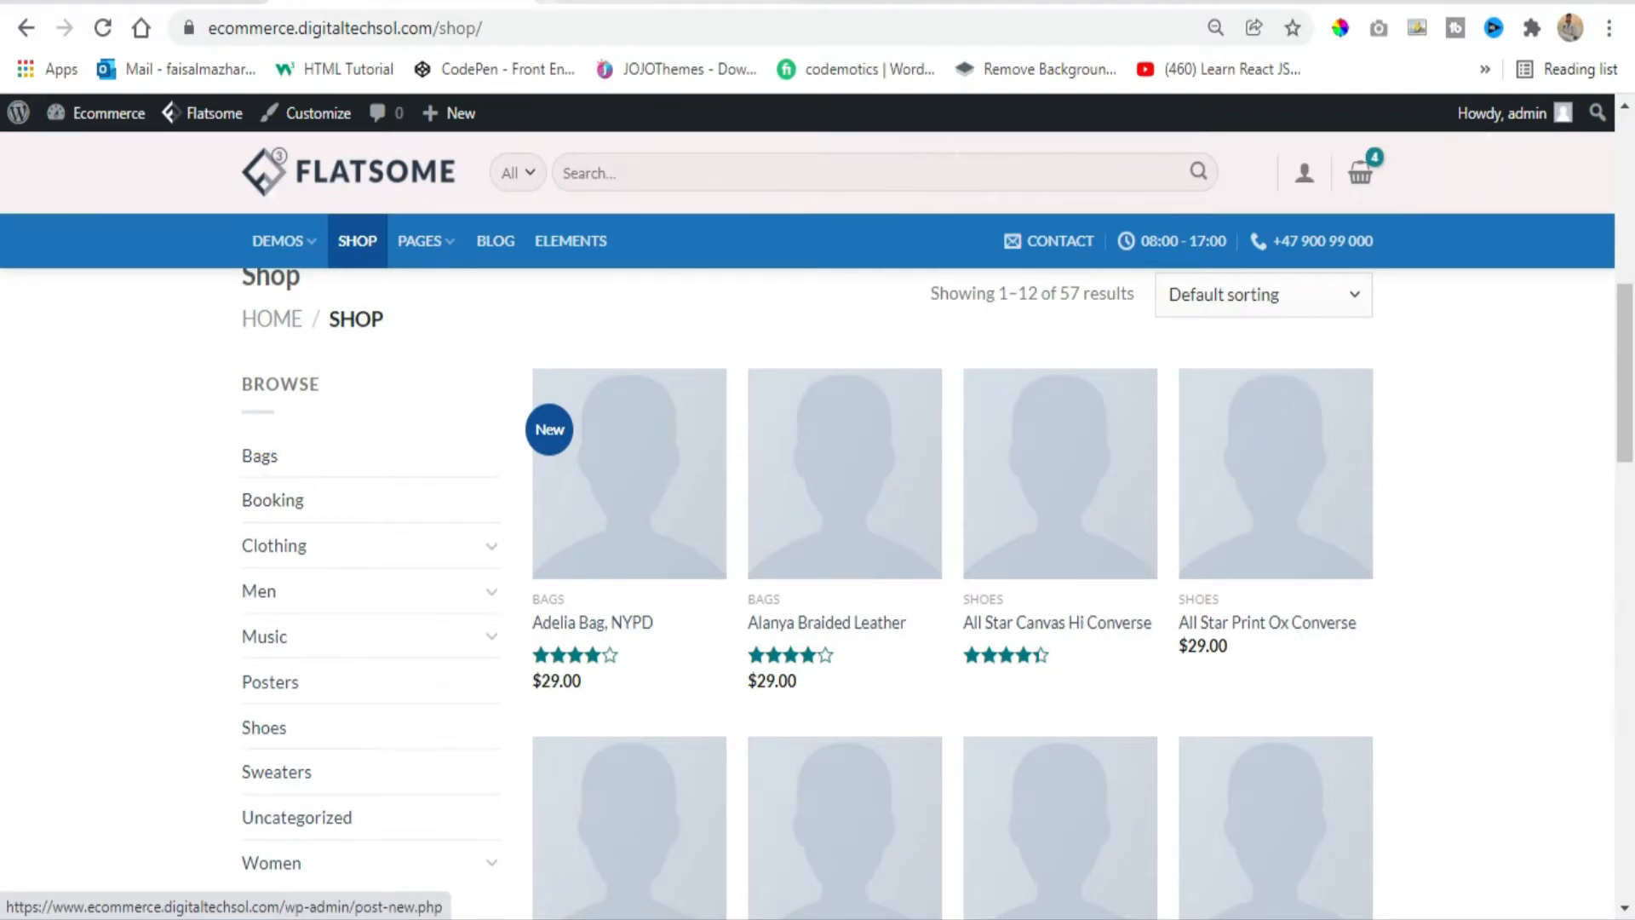
click(635, 7)
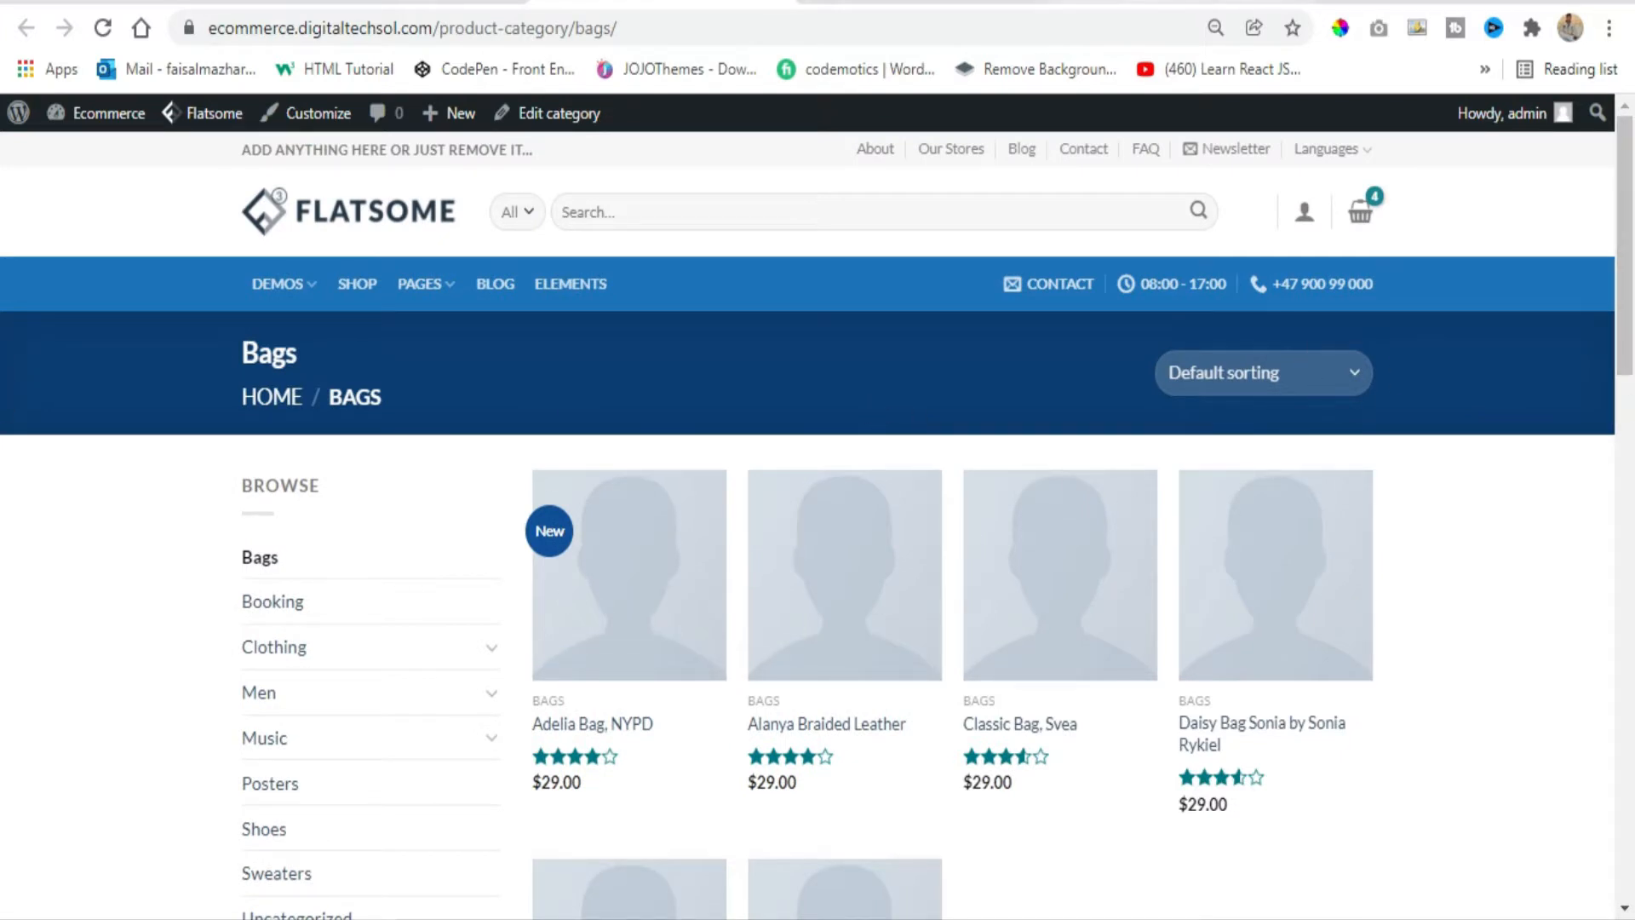
click(435, 4)
scroll(818, 549, up, 5)
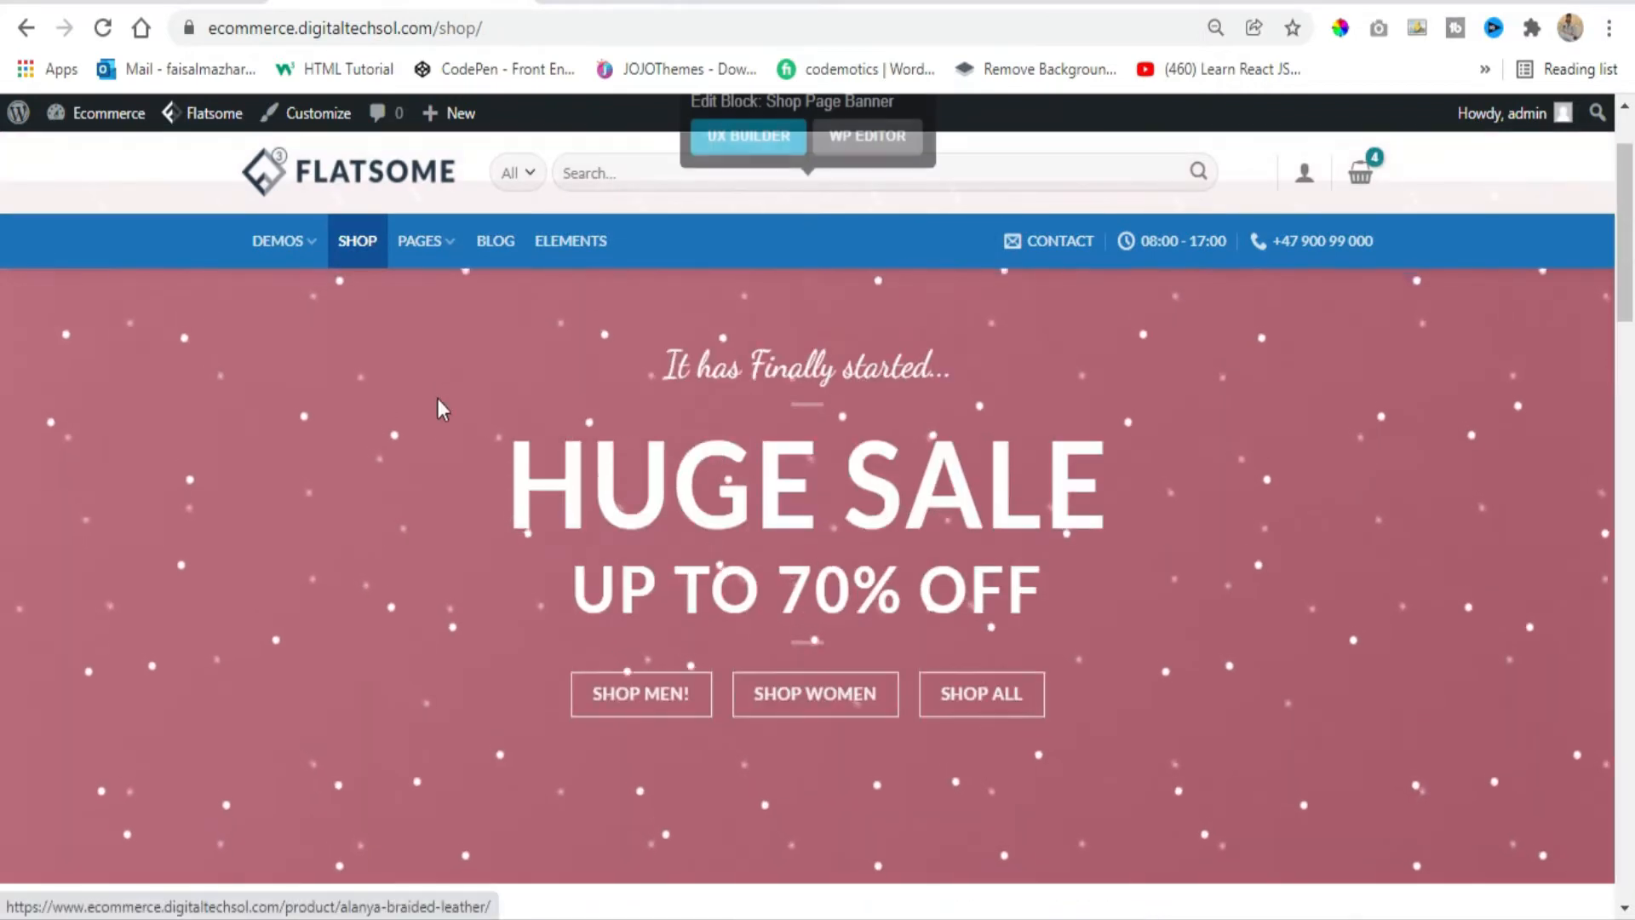
scroll(615, 111, up, 1)
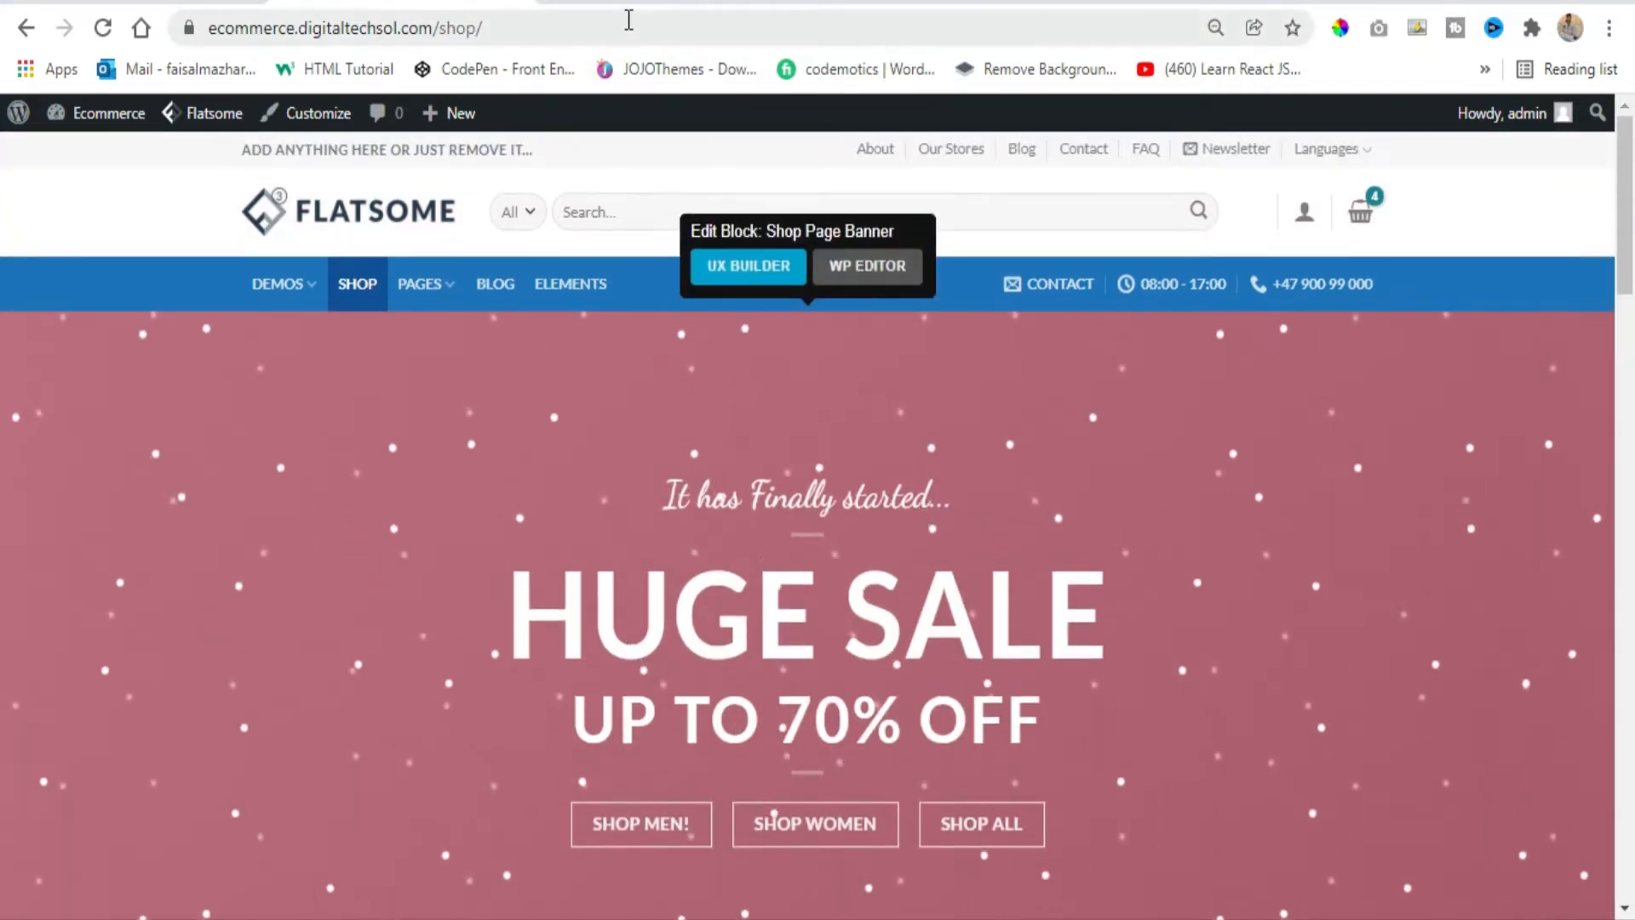
Step: Create a new UX block titled "Category Banner" in the WordPress admin and publish it
click(166, 4)
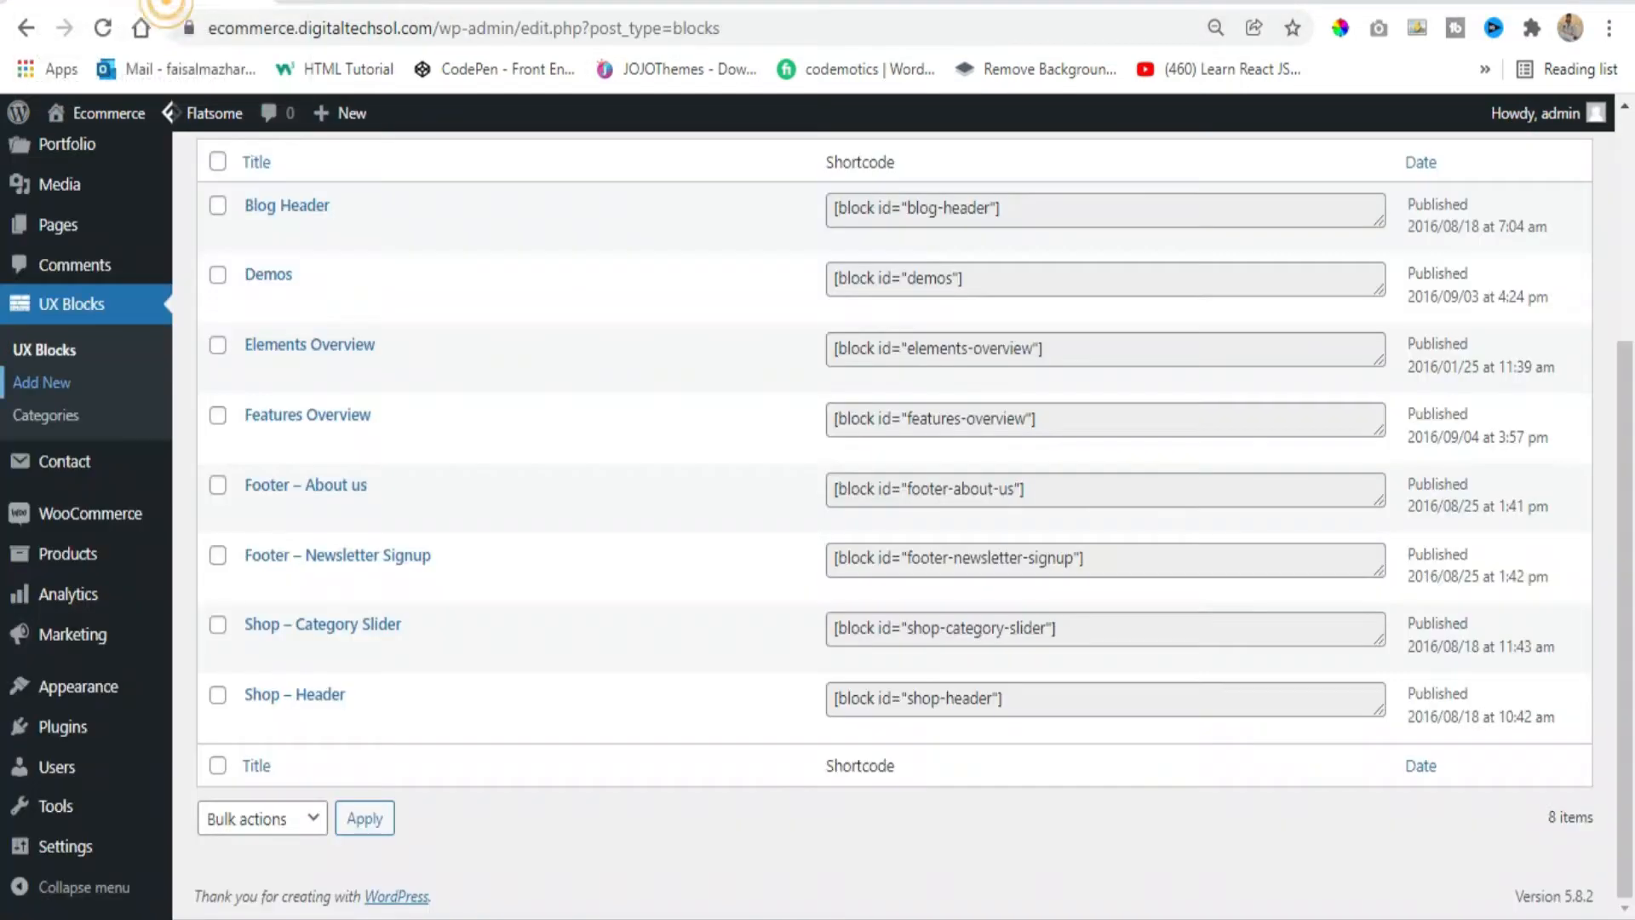
scroll(32, 575, up, 4)
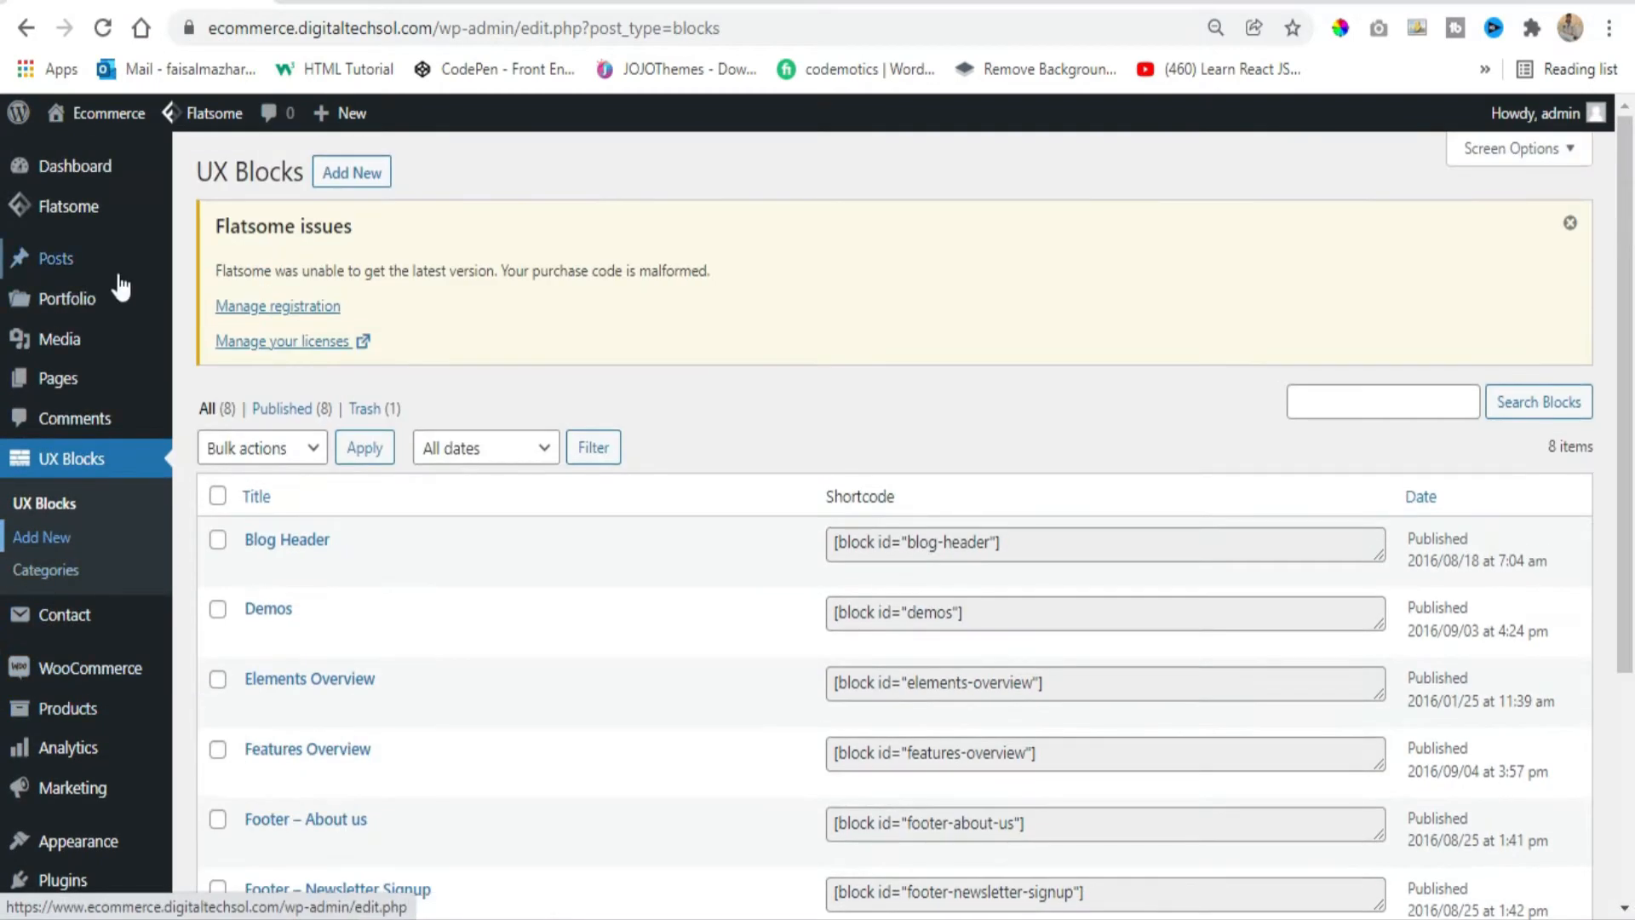
scroll(77, 230, down, 4)
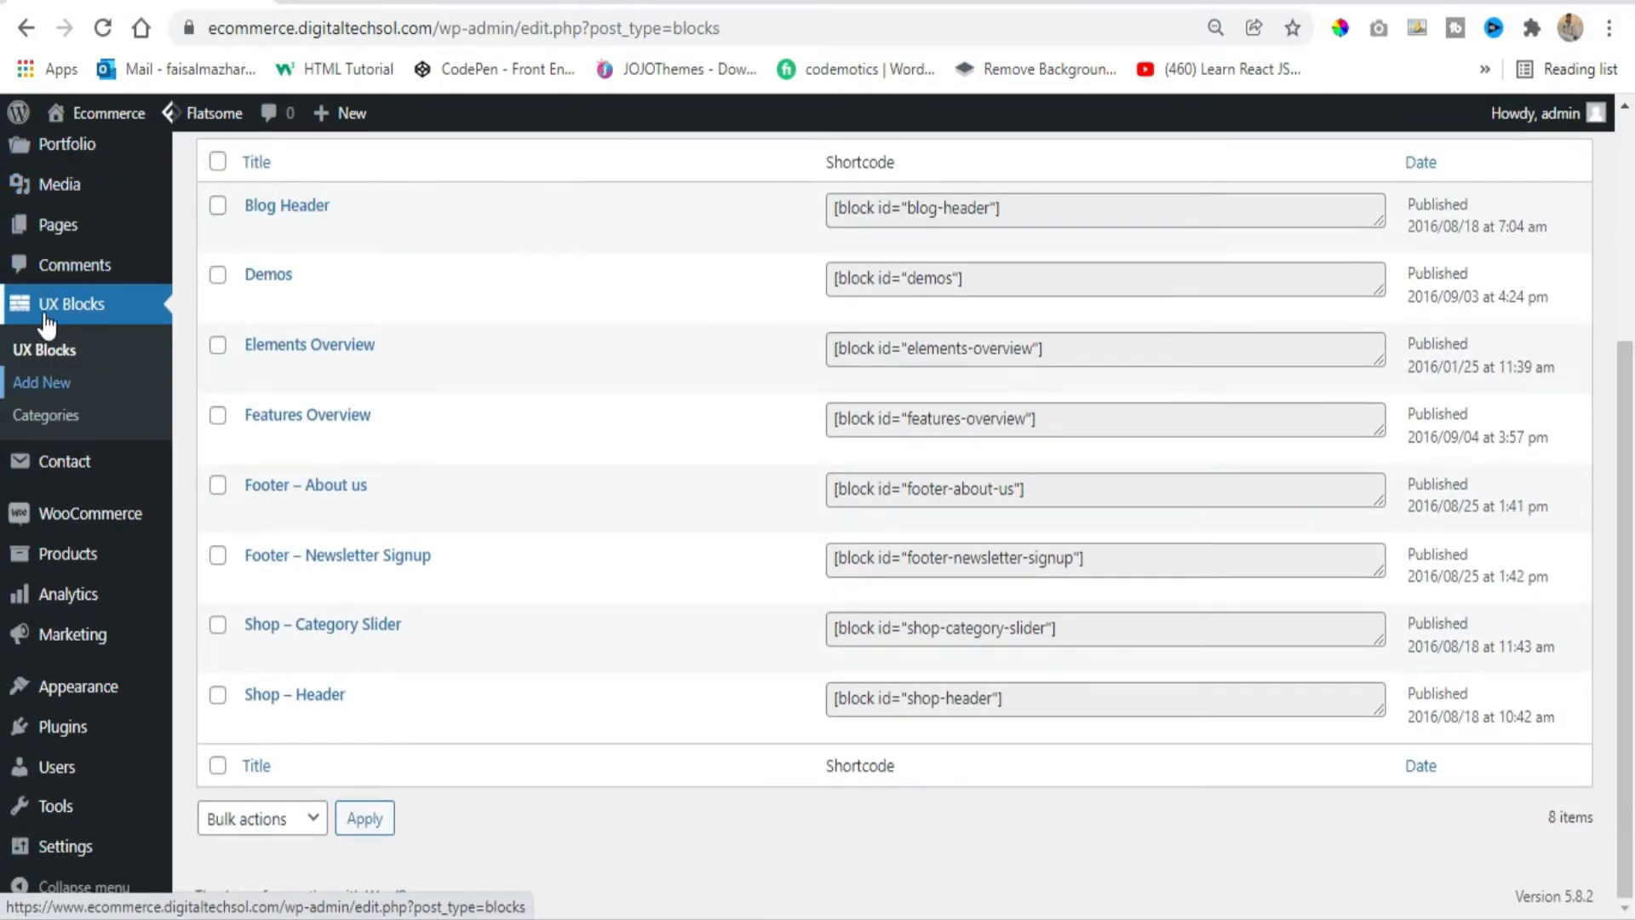
click(61, 390)
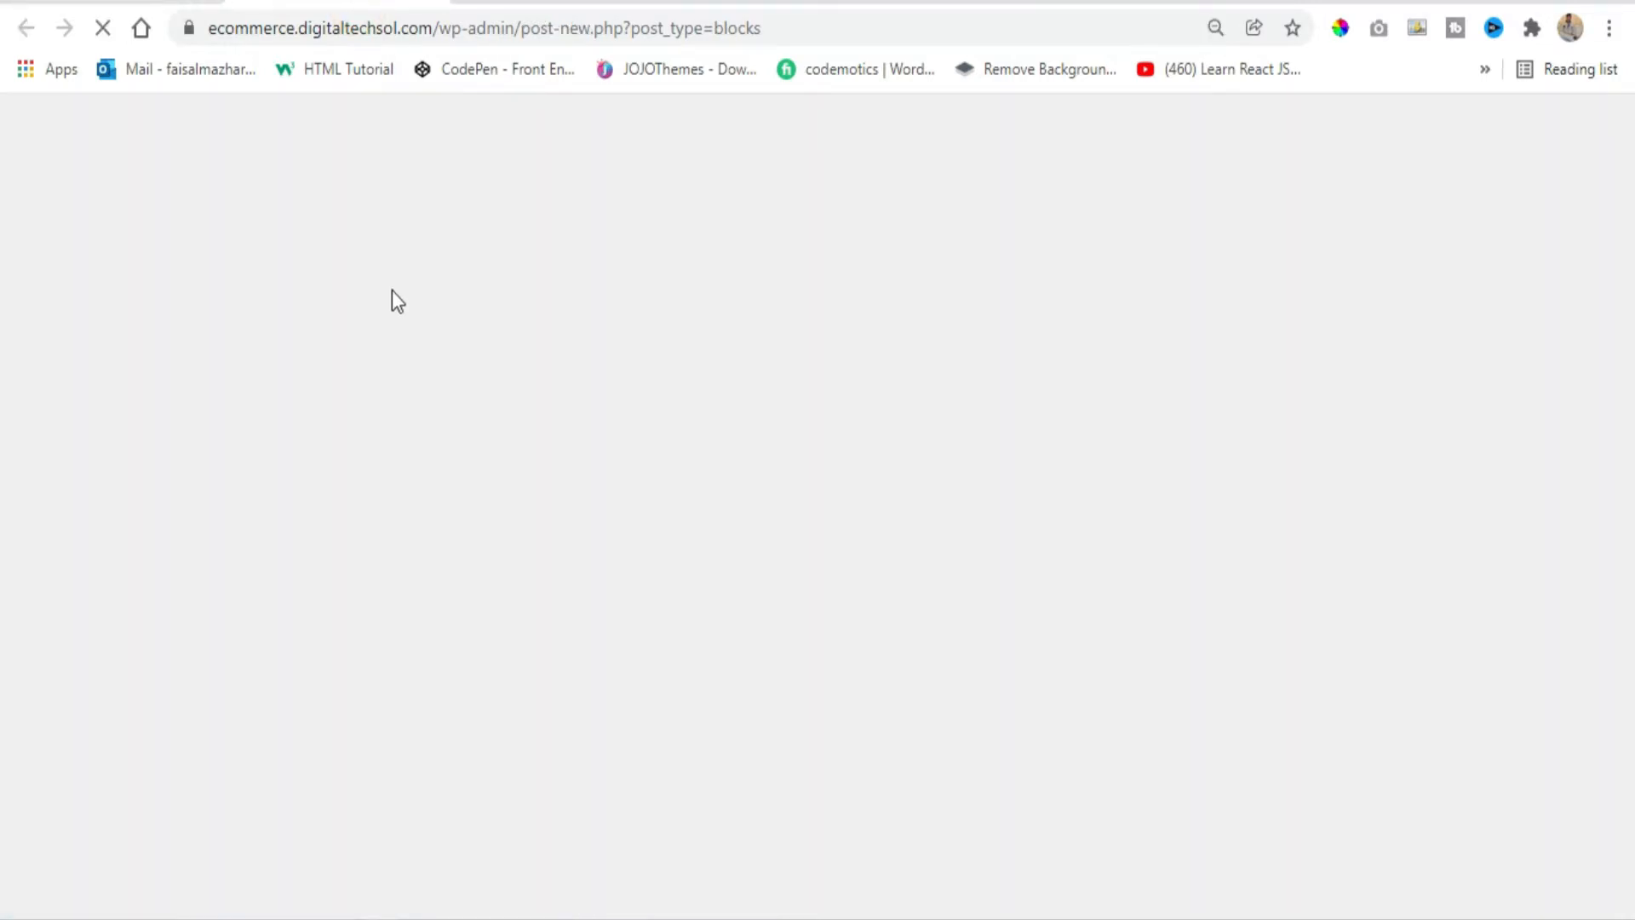
scroll(404, 451, down, 3)
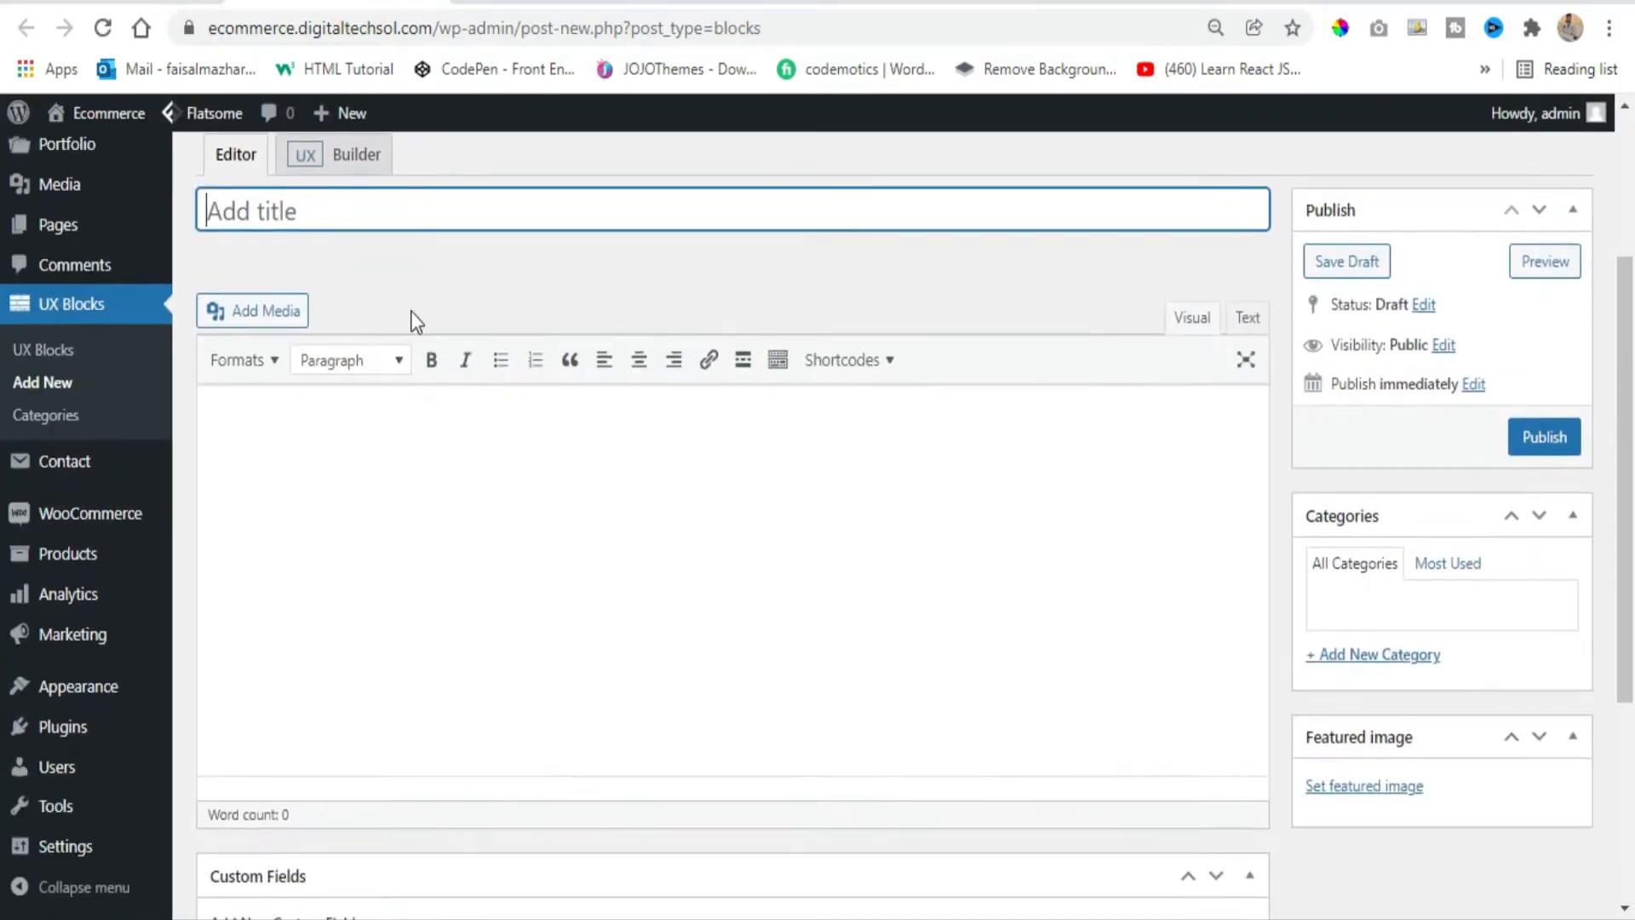
click(402, 214)
text(Category Banner)
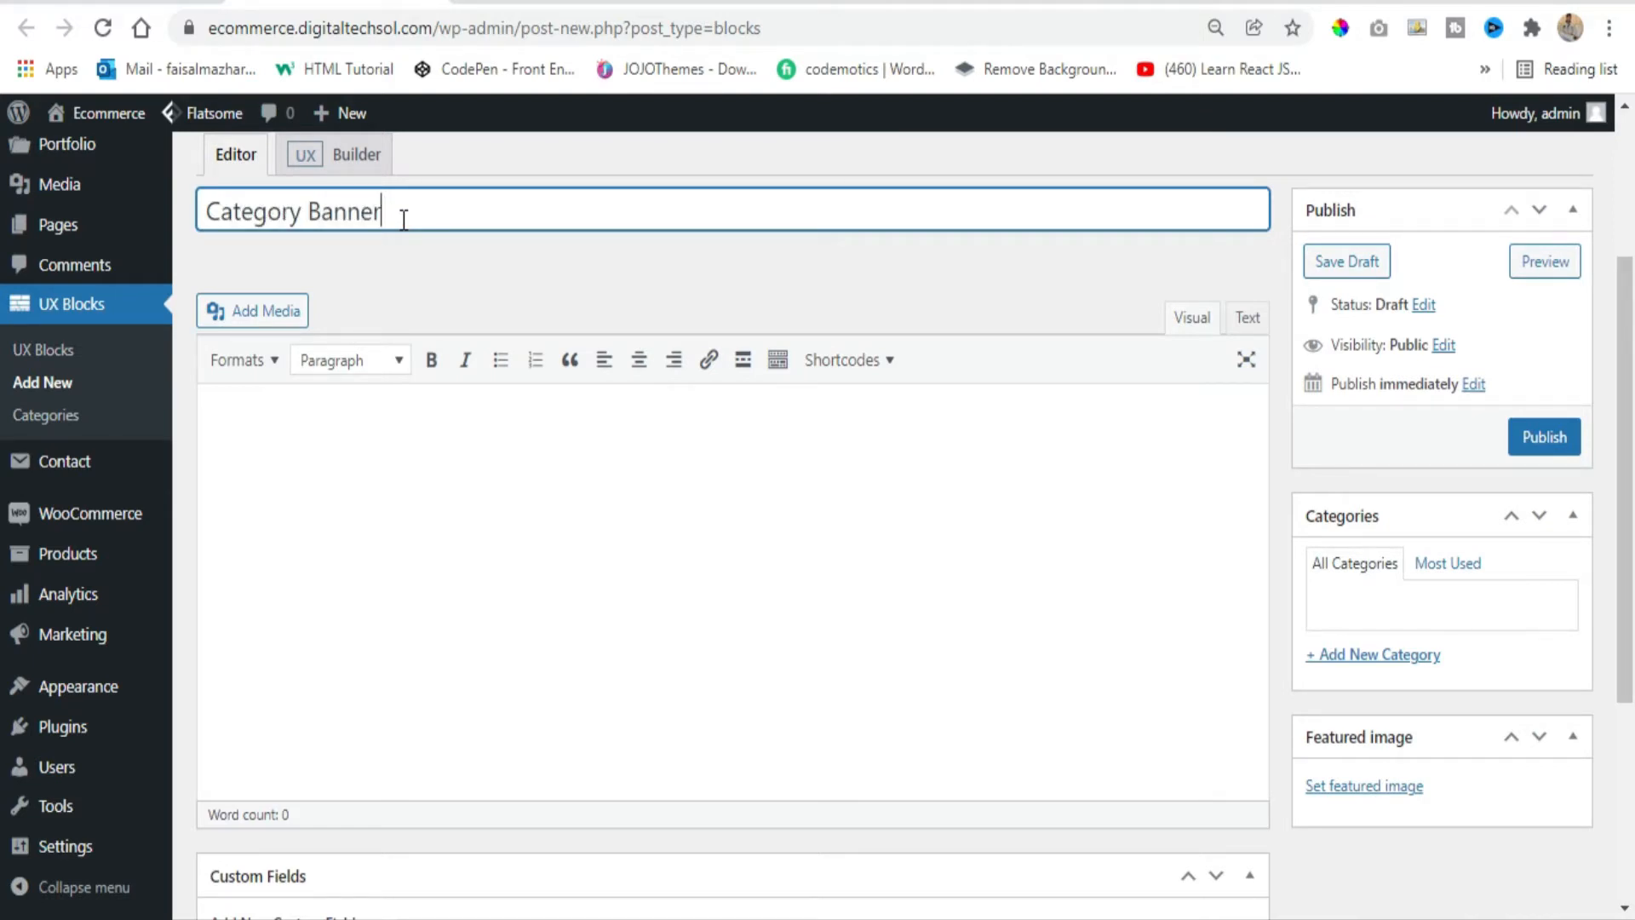
click(1540, 452)
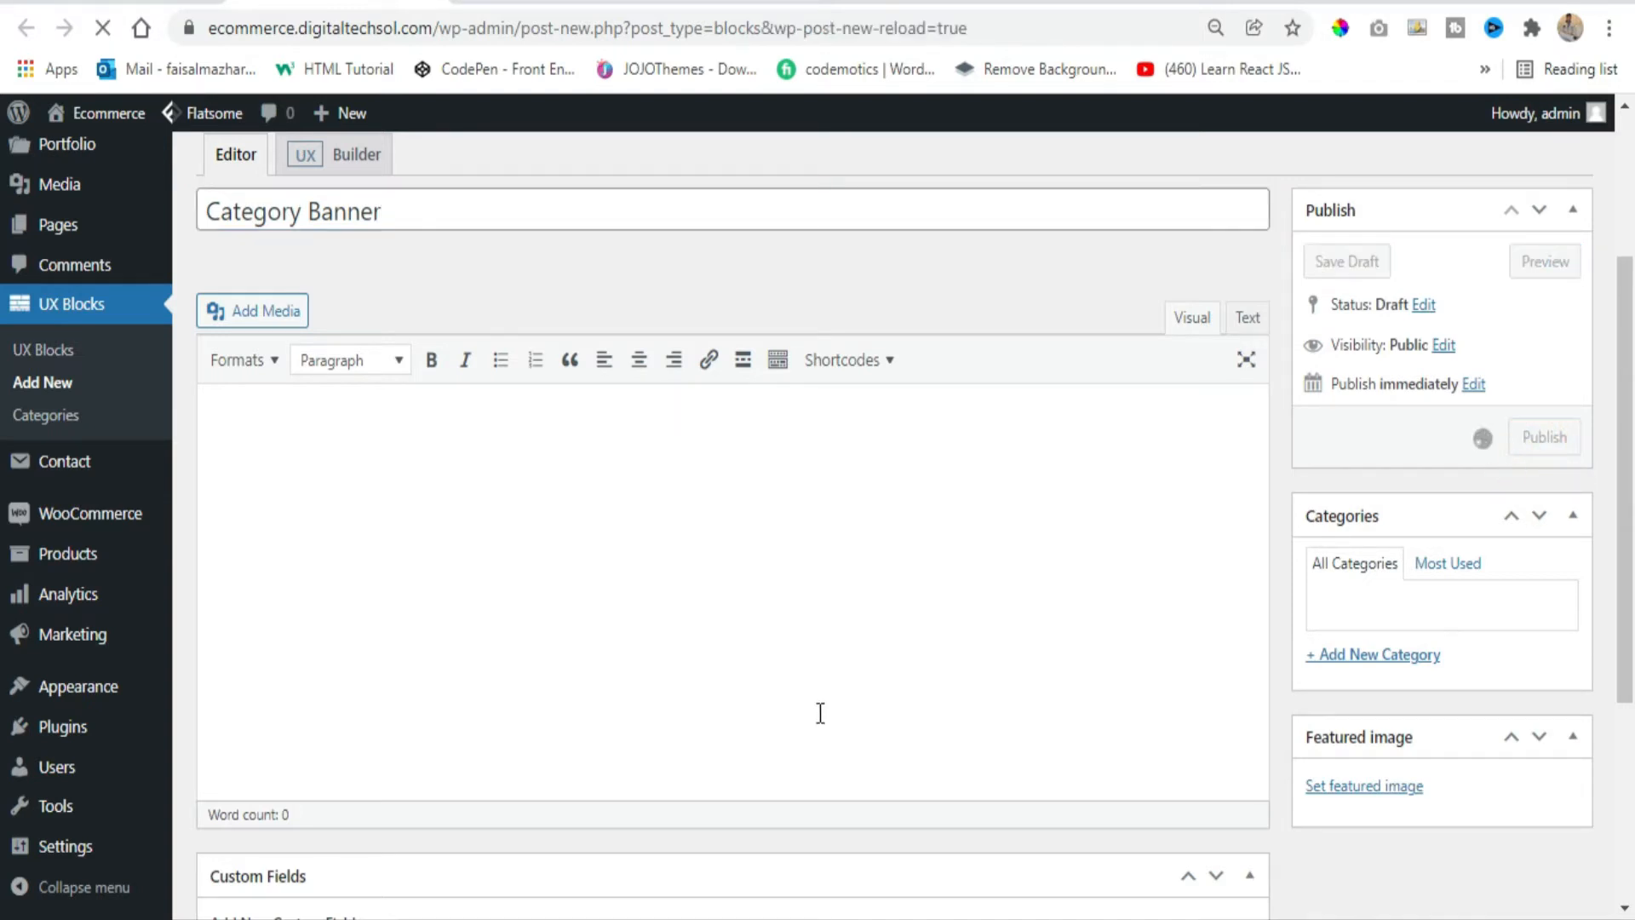
Step: Copy the Category Banner block's shortcode
scroll(1099, 422, down, 5)
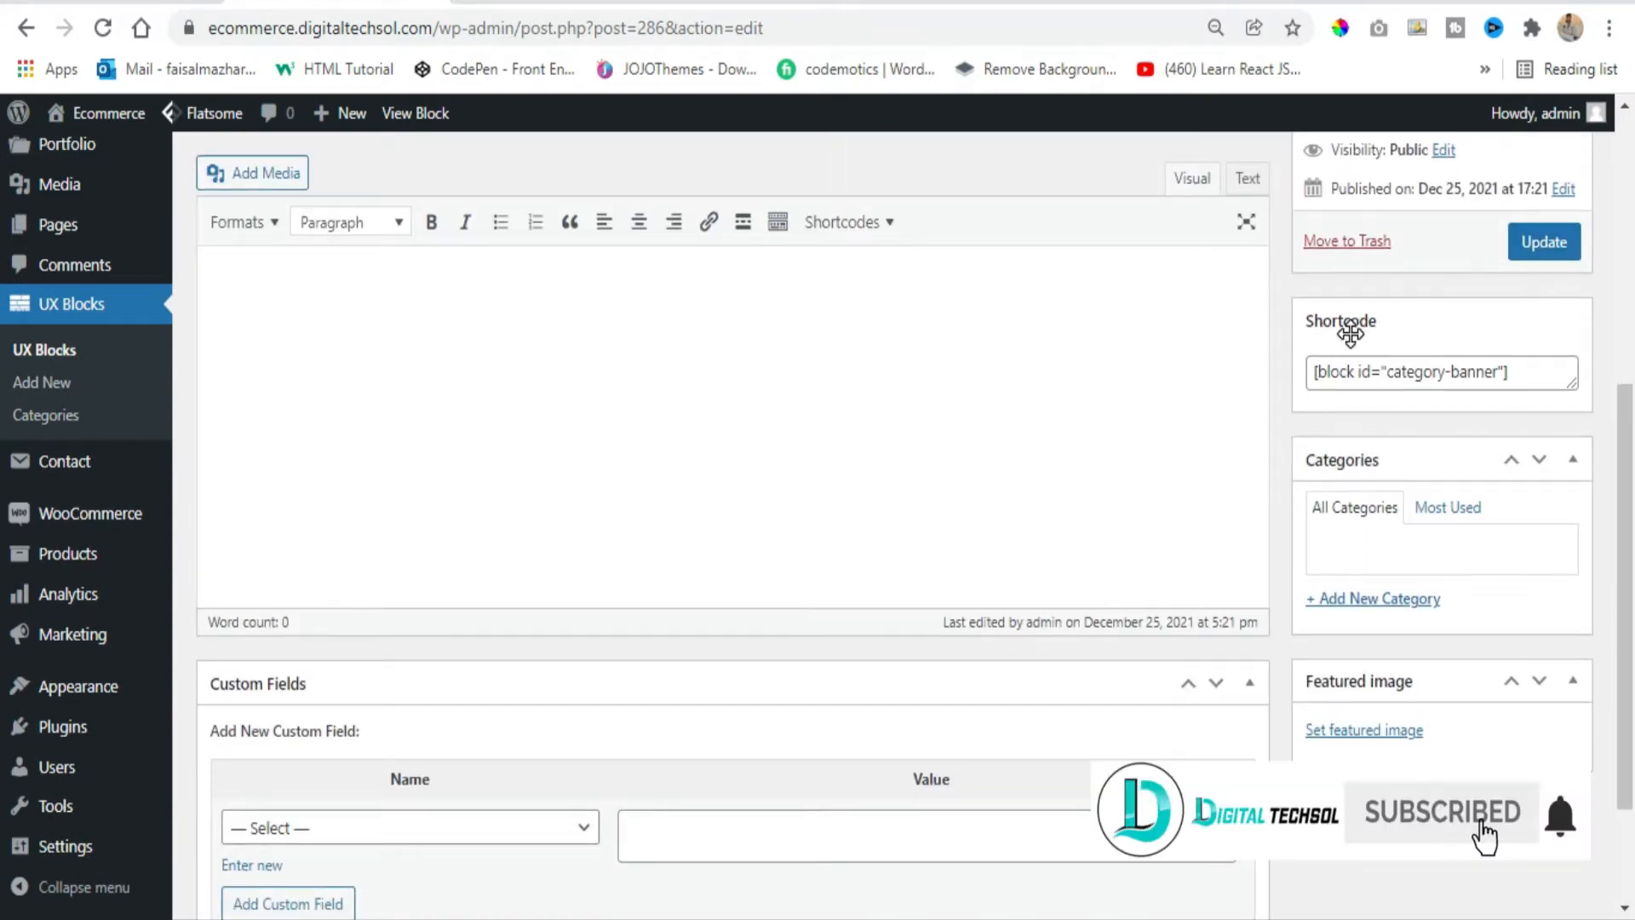
triple_click(1359, 377)
right_click(1363, 375)
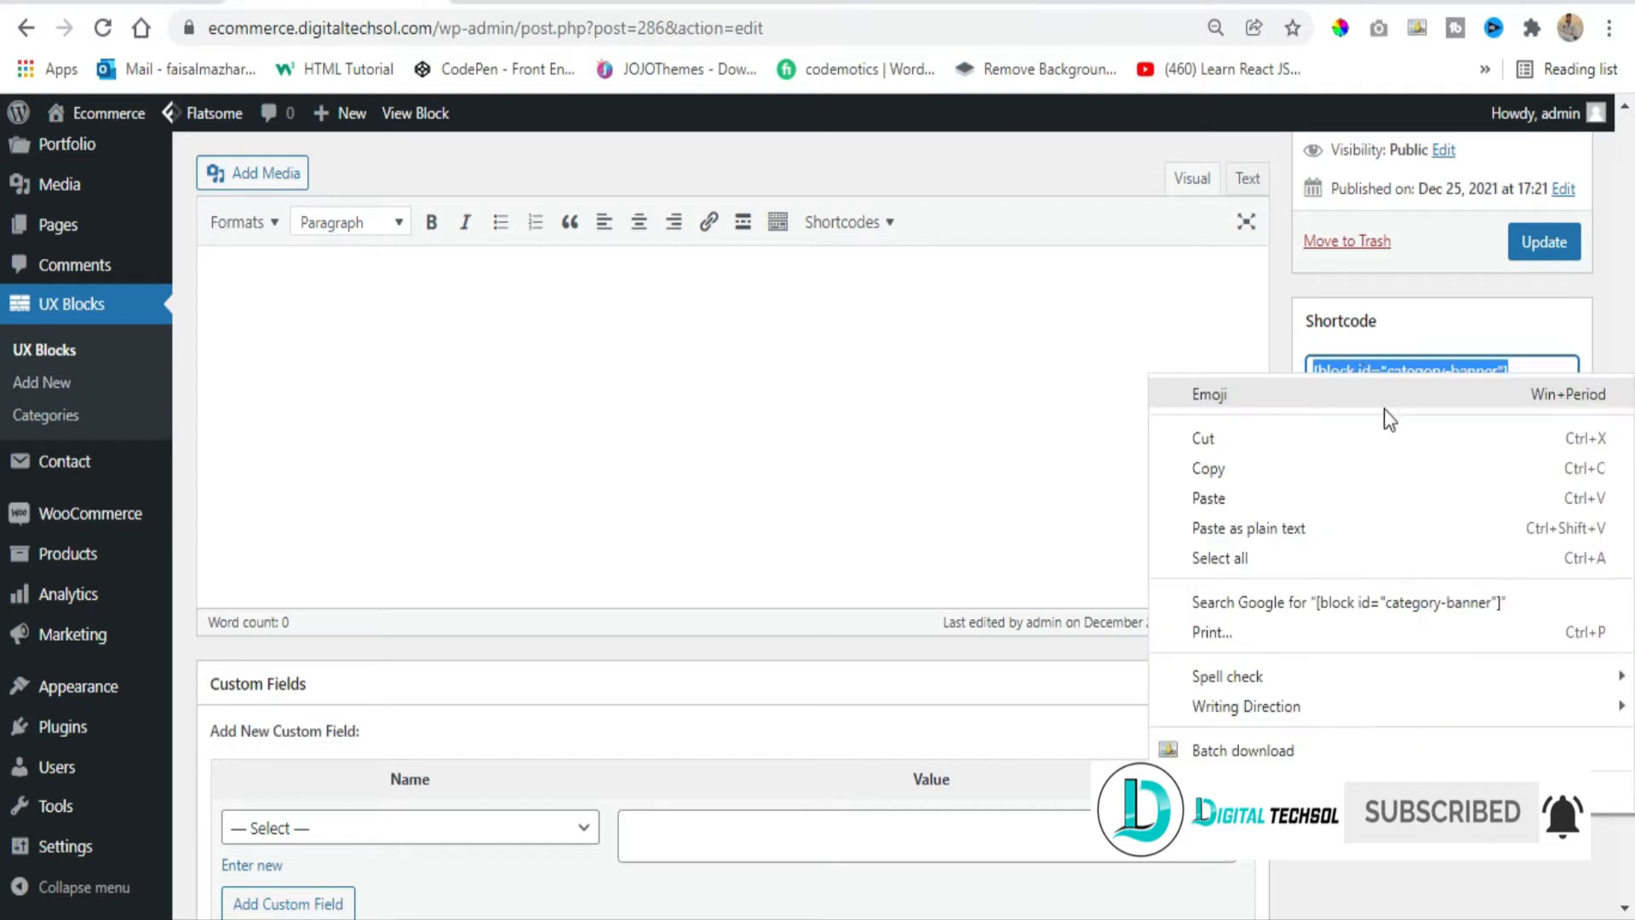
click(1221, 472)
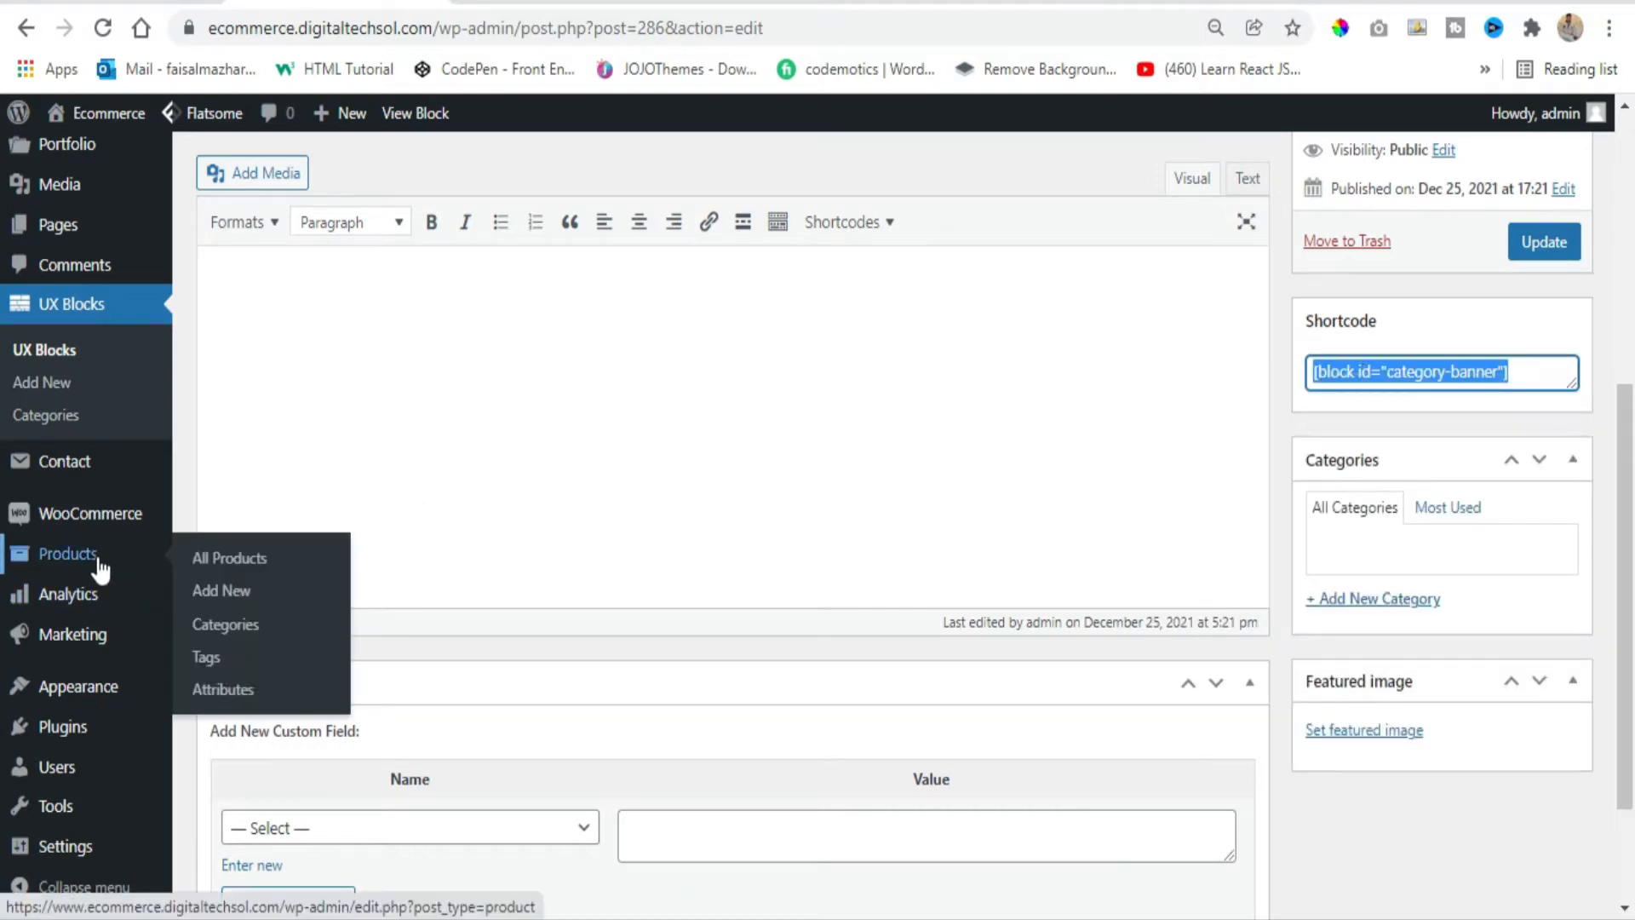
Step: Open the Bags product category for editing from the product categories list
click(771, 2)
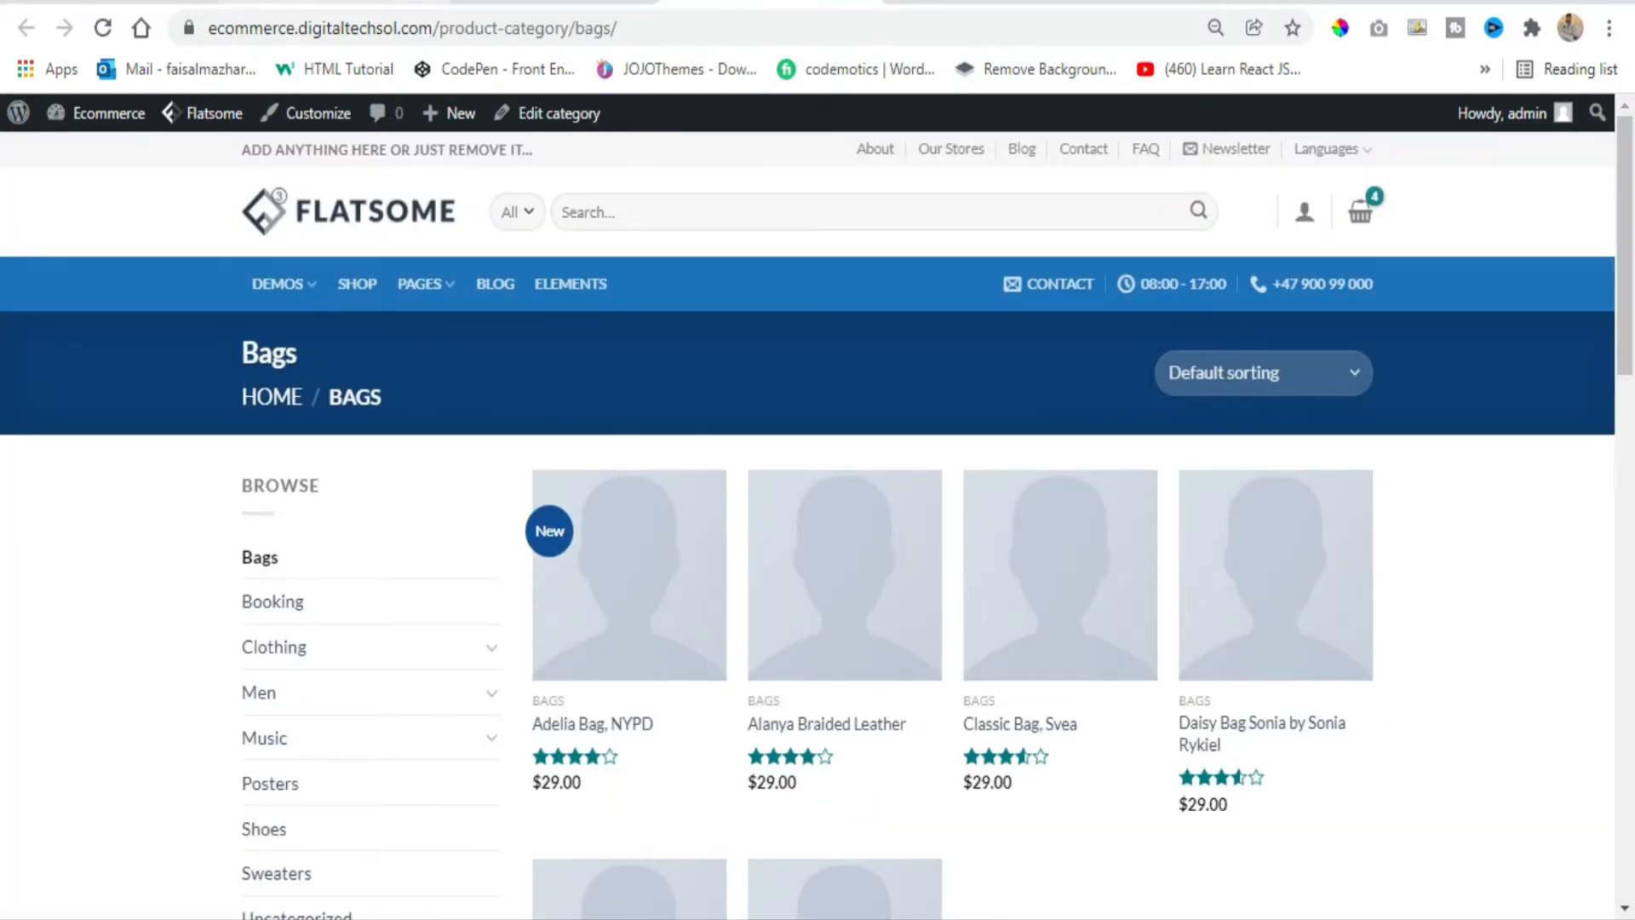
click(128, 2)
mouse_move(101, 569)
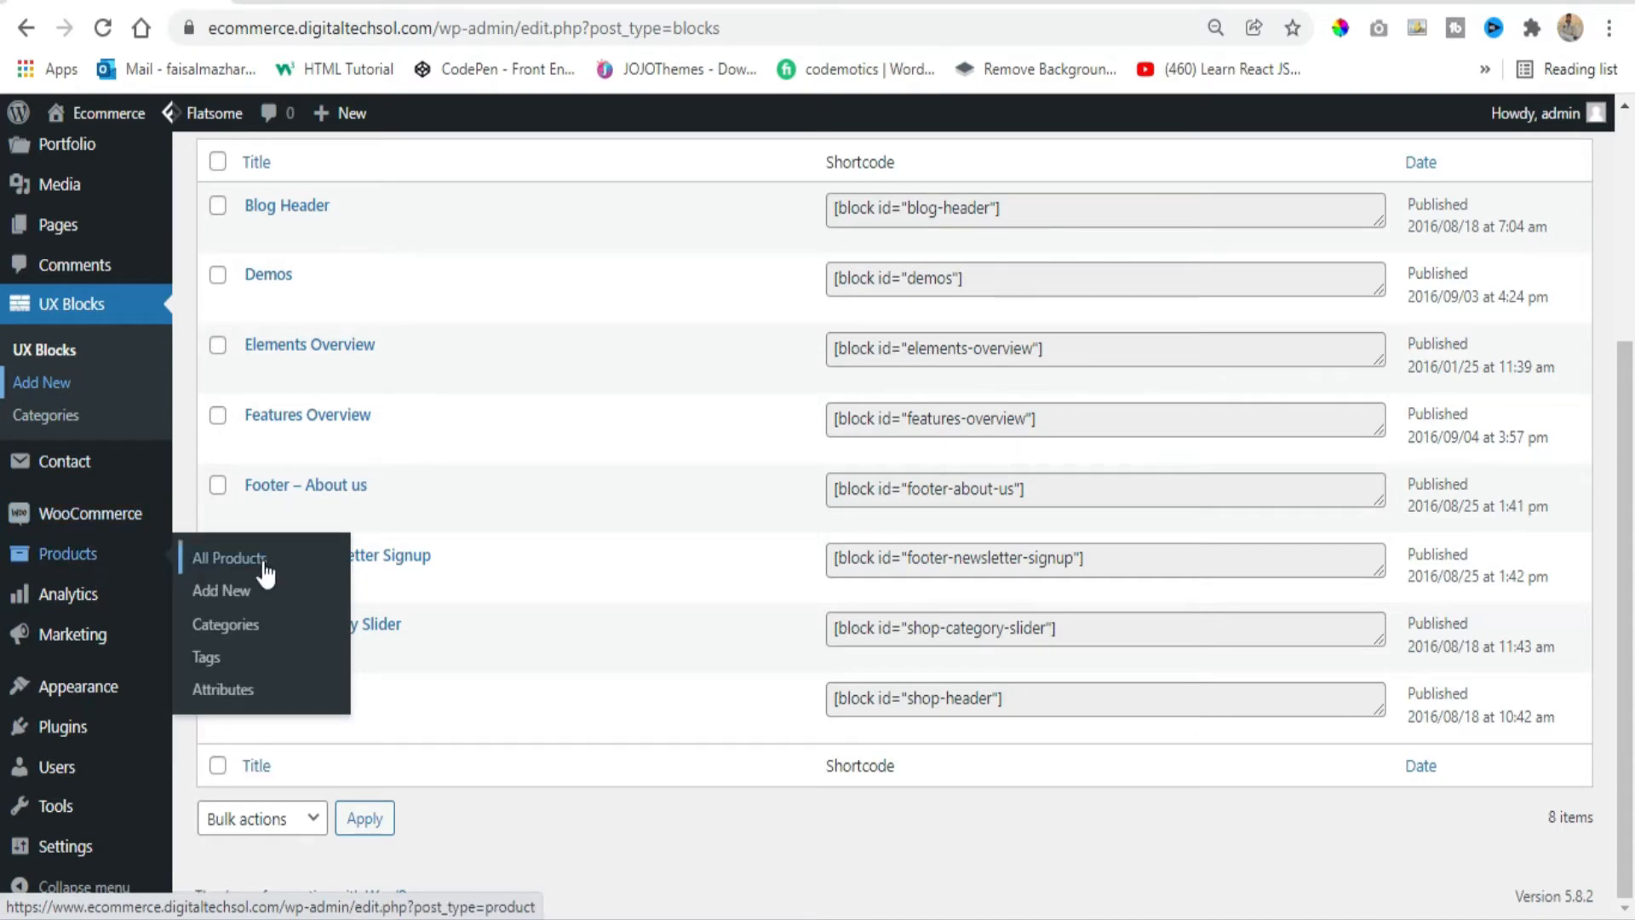
click(247, 637)
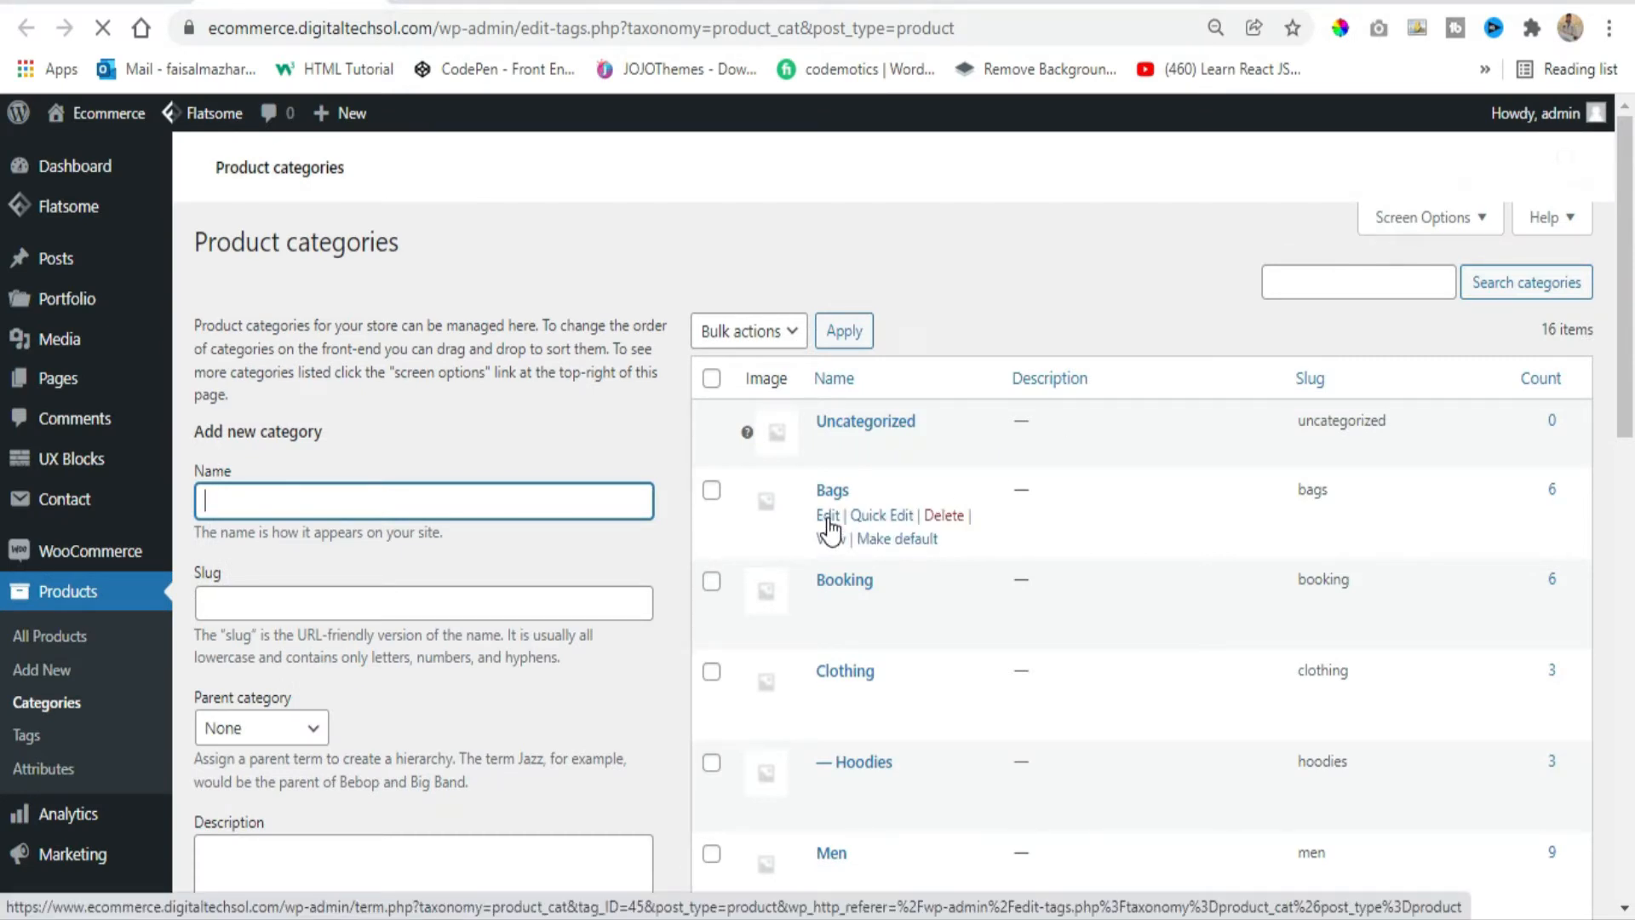
scroll(937, 537, down, 3)
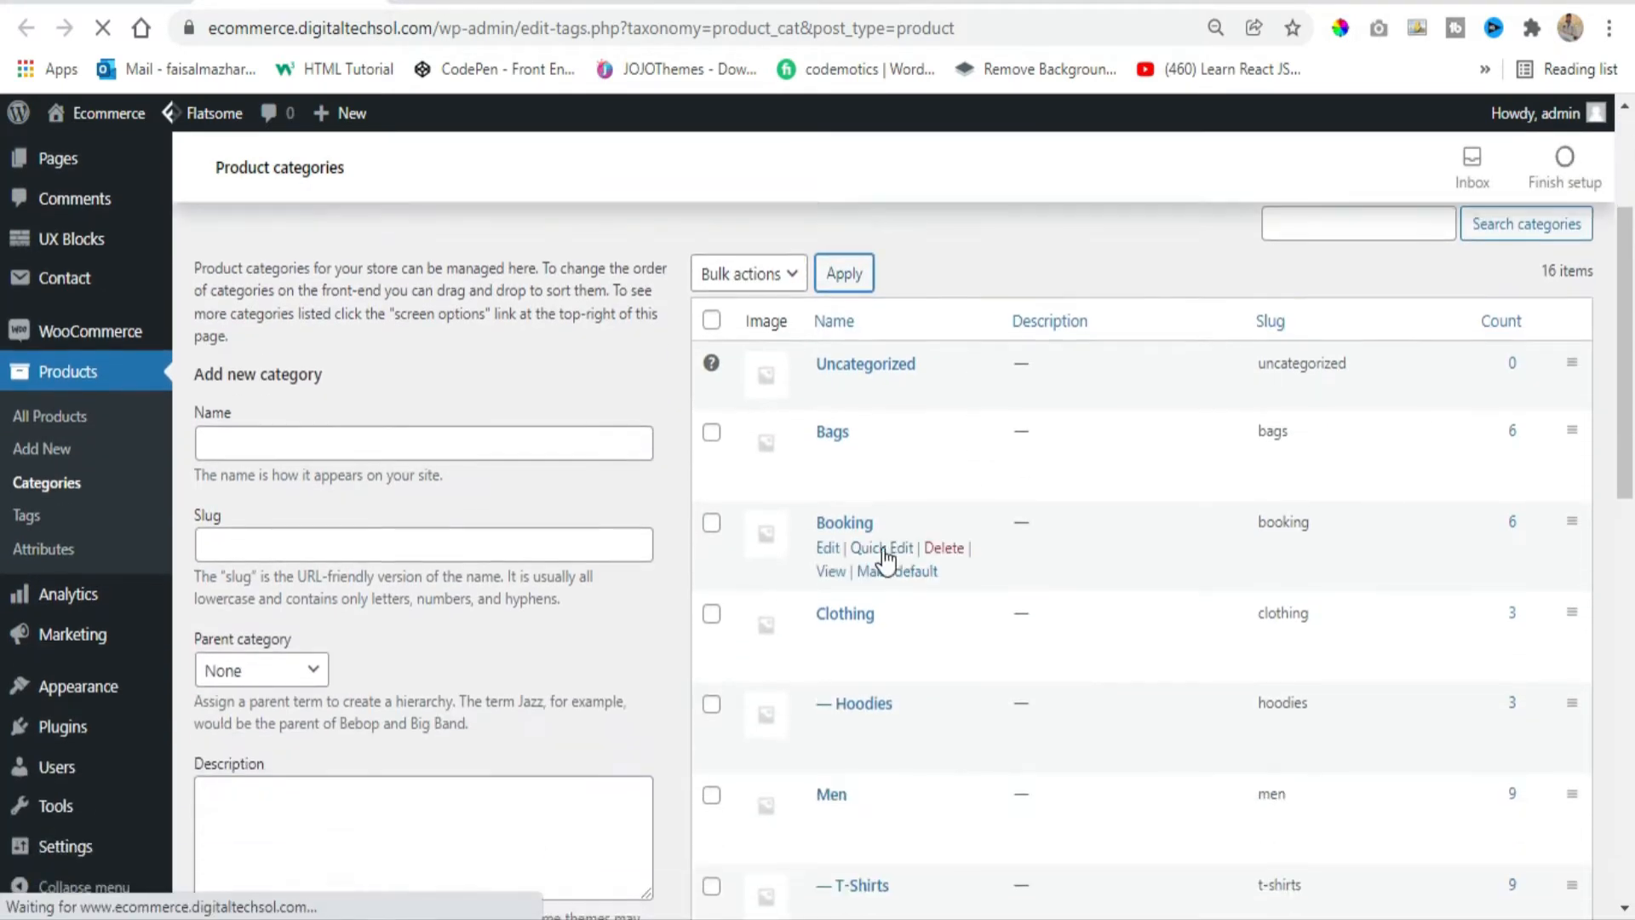
click(828, 458)
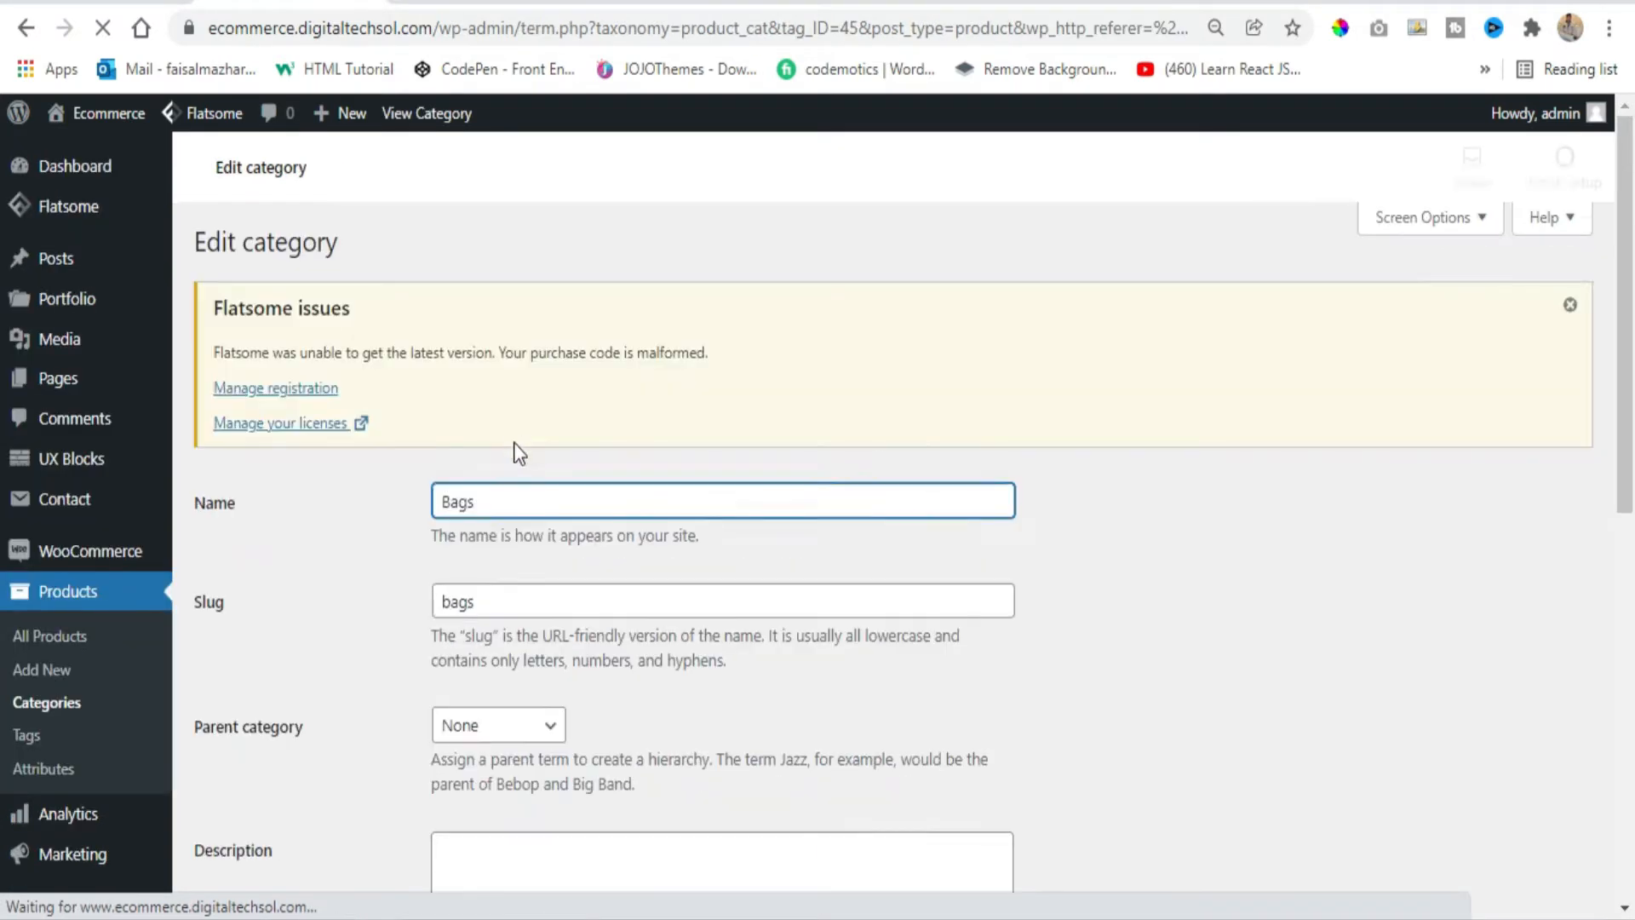
Step: Paste the shortcode [block id="category-banner"] into the Bags category's Top Content and update the category
scroll(522, 463, down, 5)
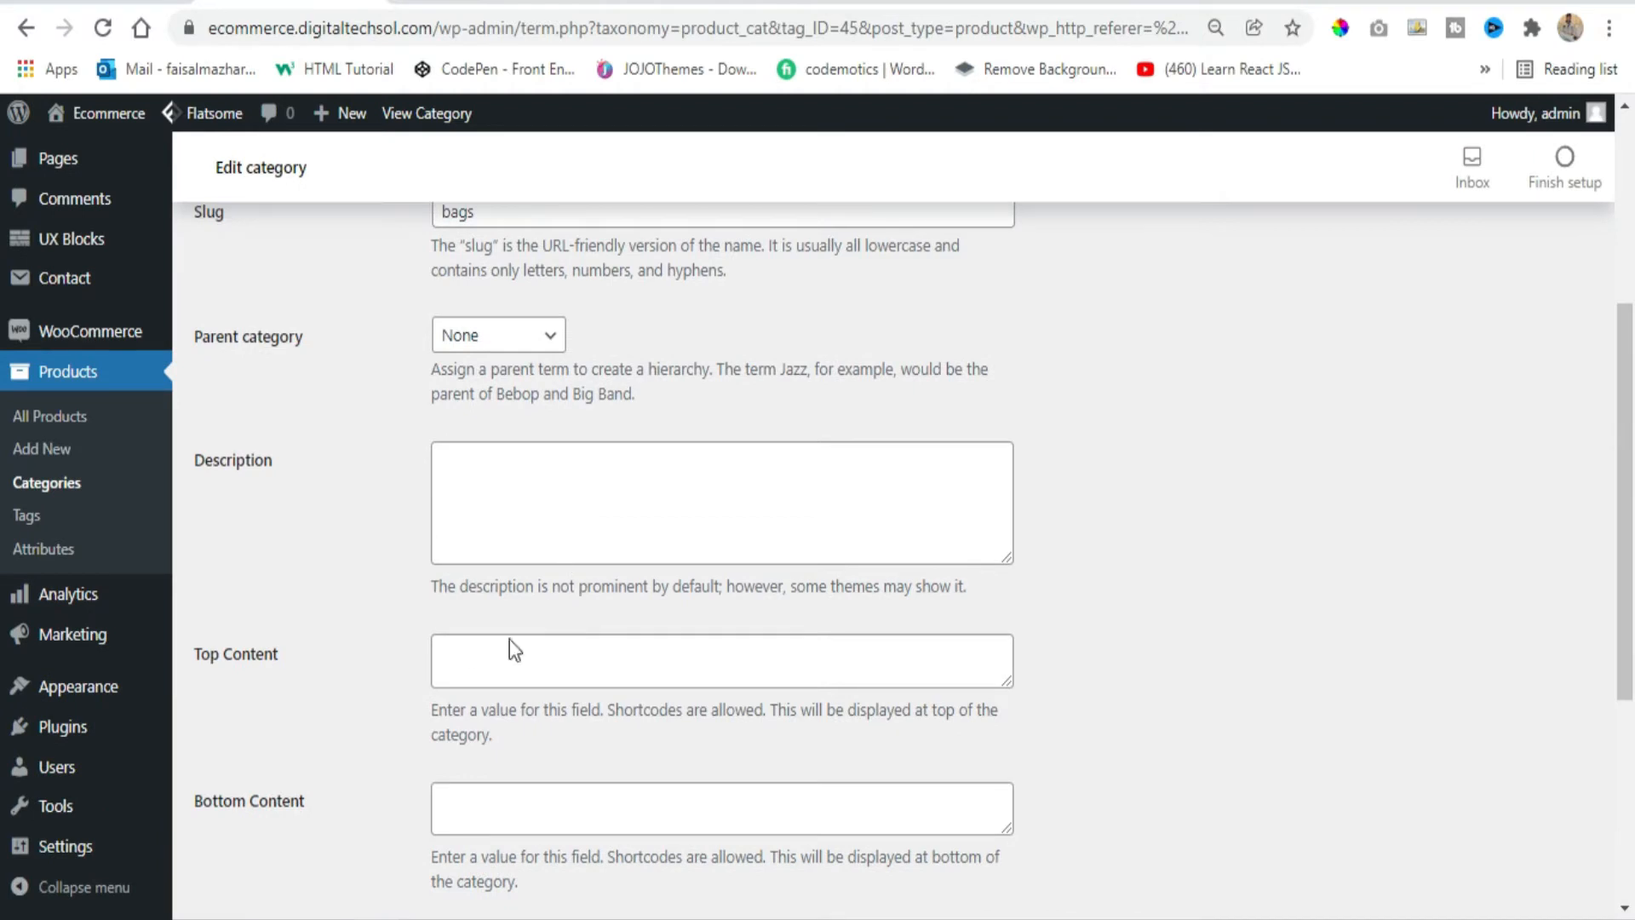
drag(294, 664, 198, 673)
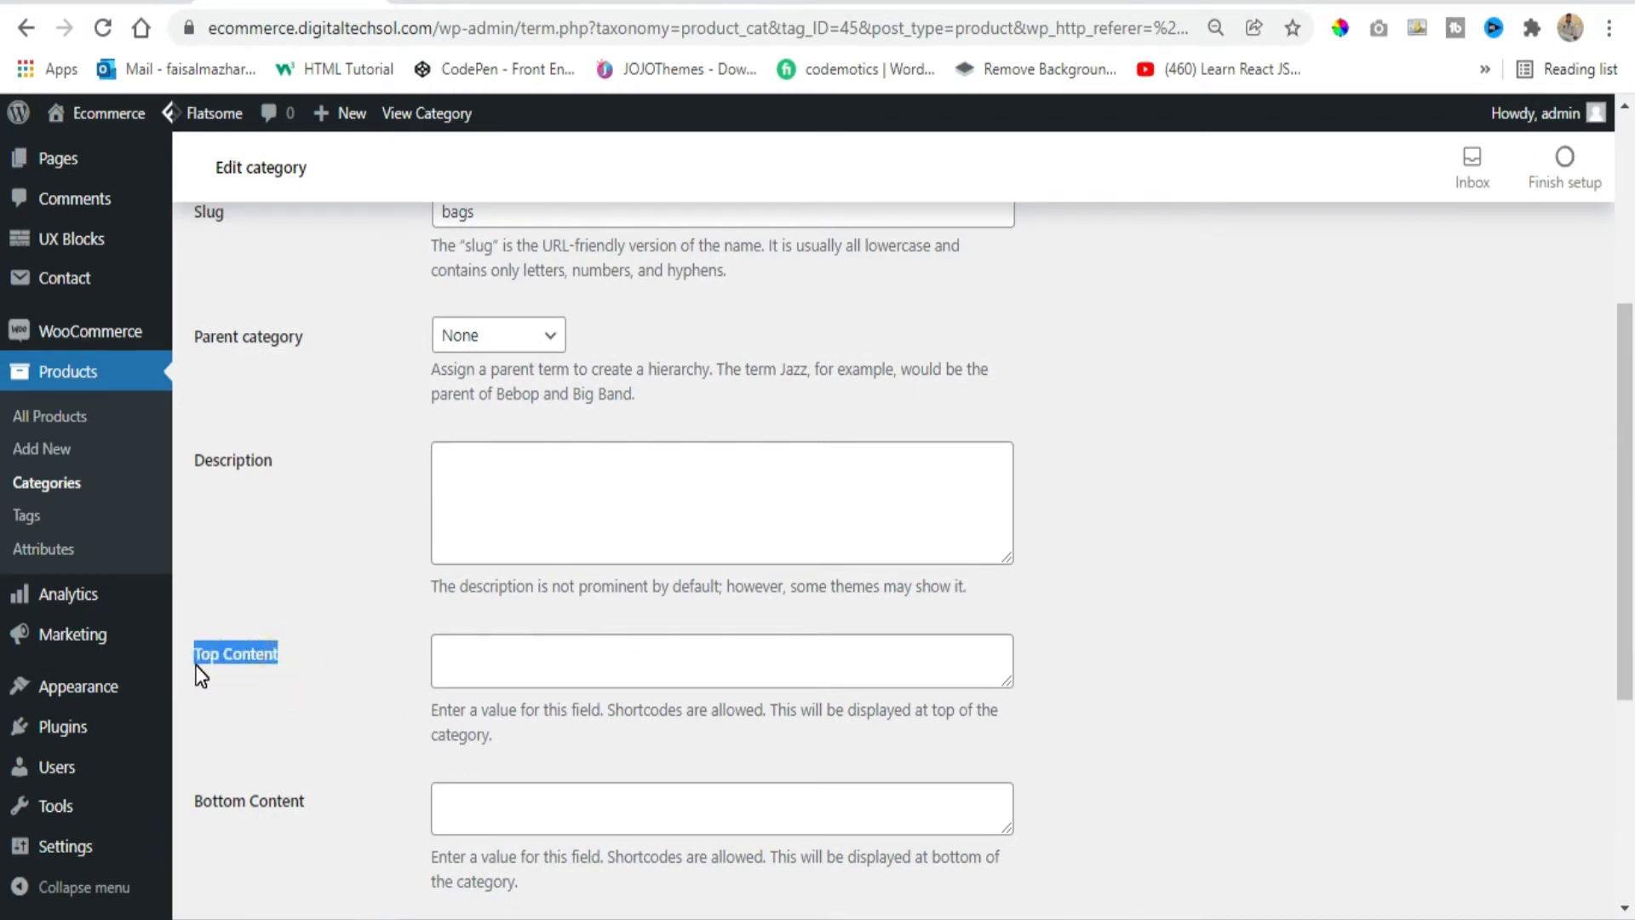
click(666, 666)
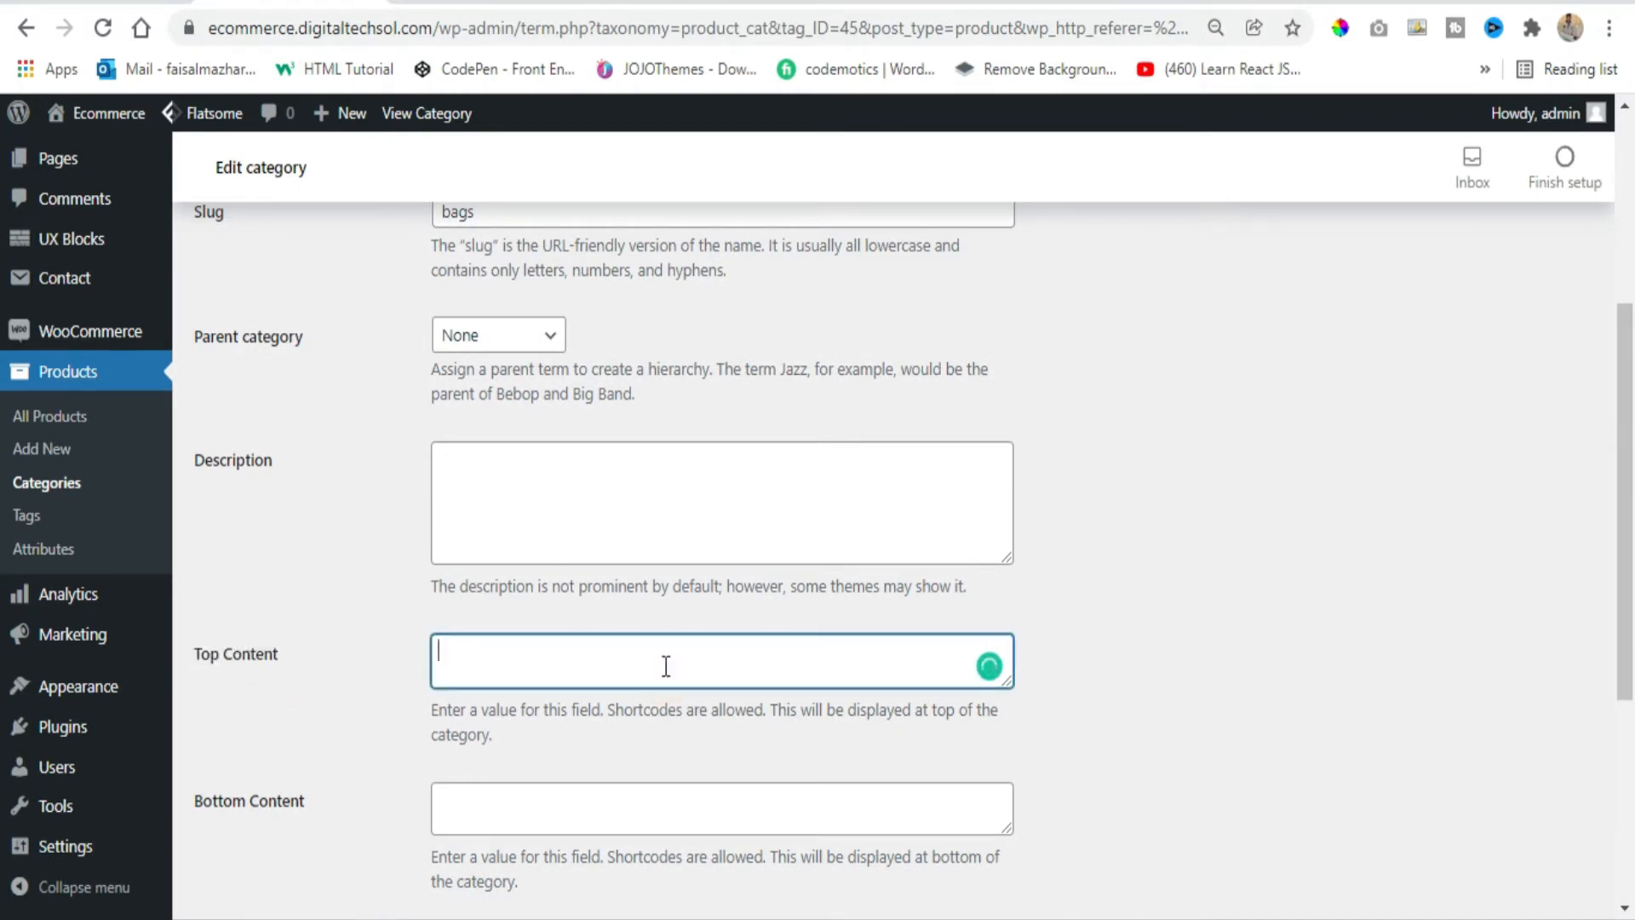
key(ctrl+v)
scroll(666, 666, down, 2)
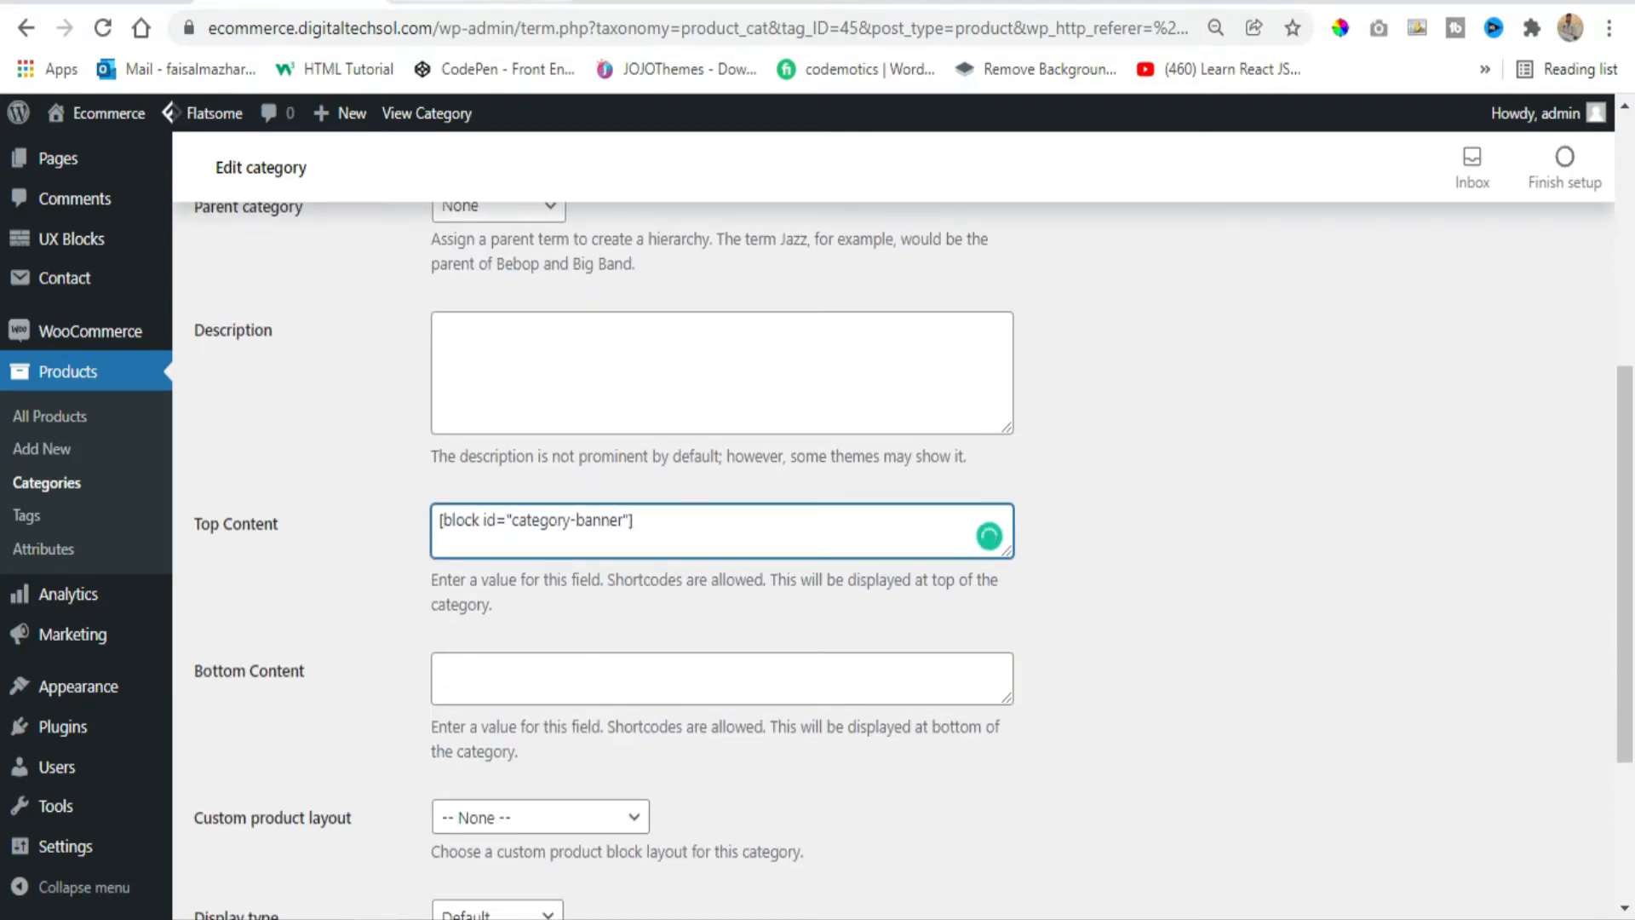
scroll(522, 665, down, 3)
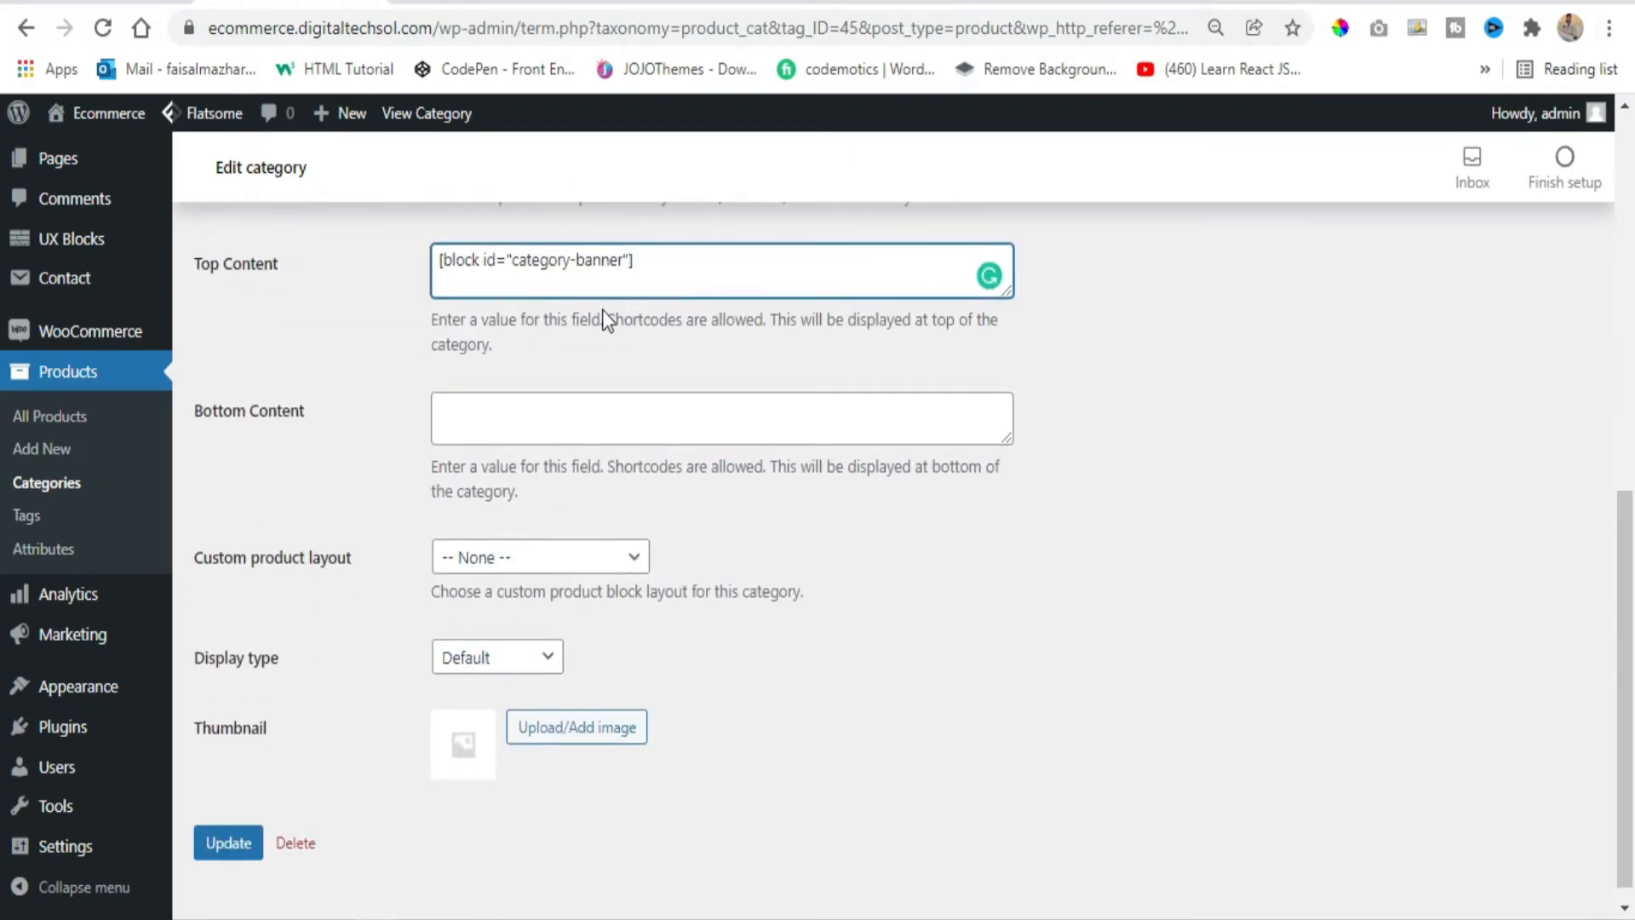
triple_click(719, 274)
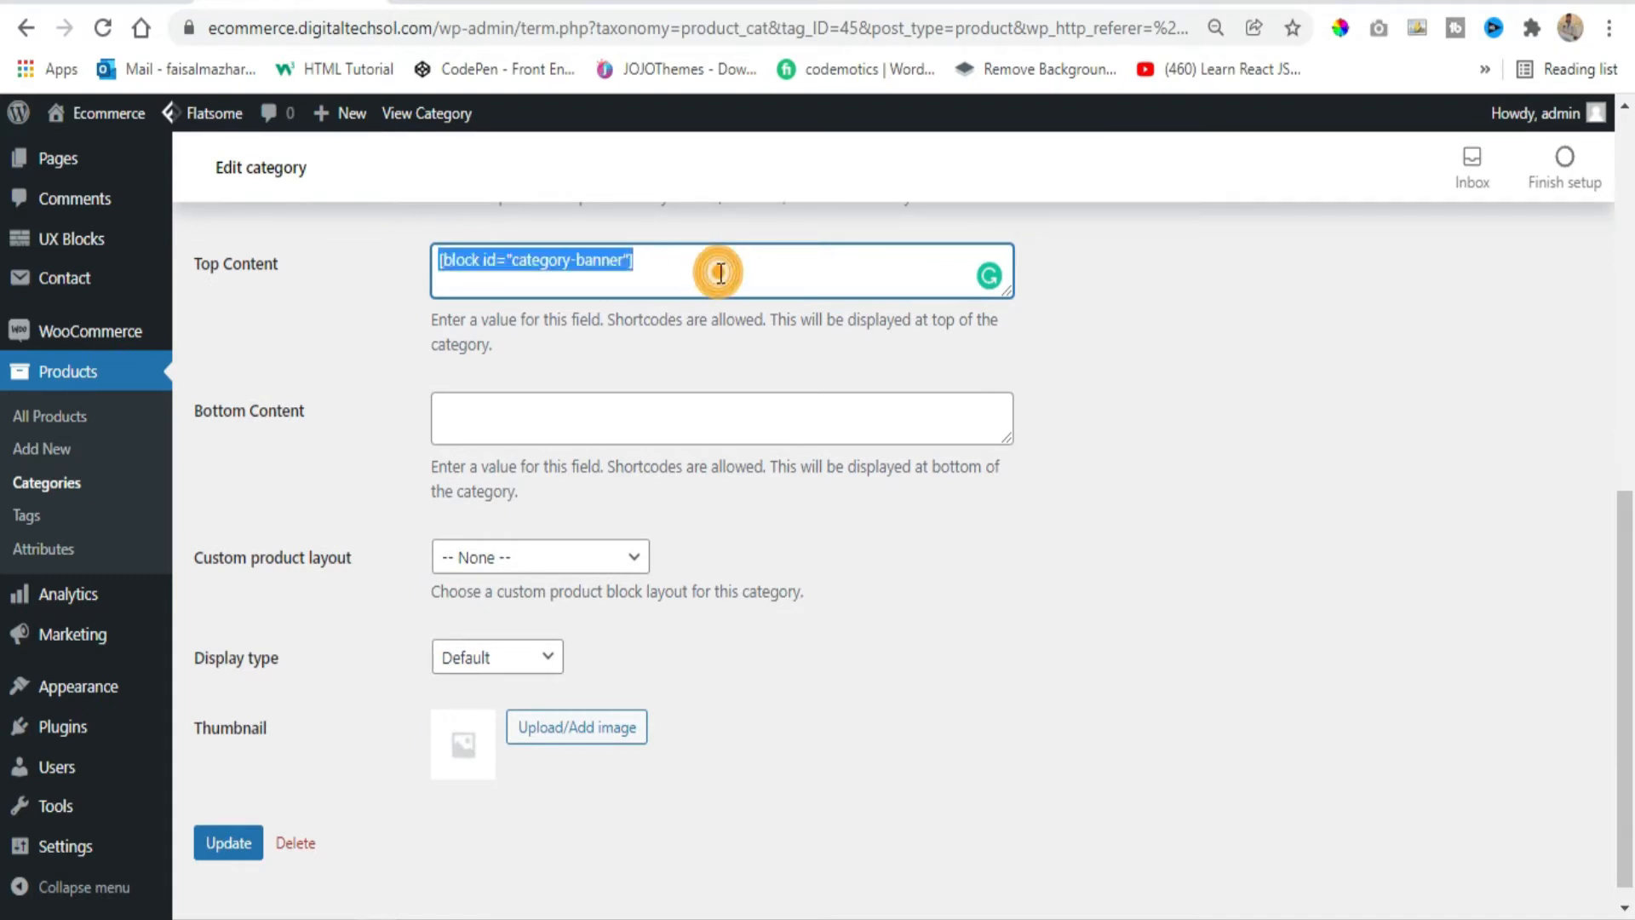
scroll(609, 485, down, 1)
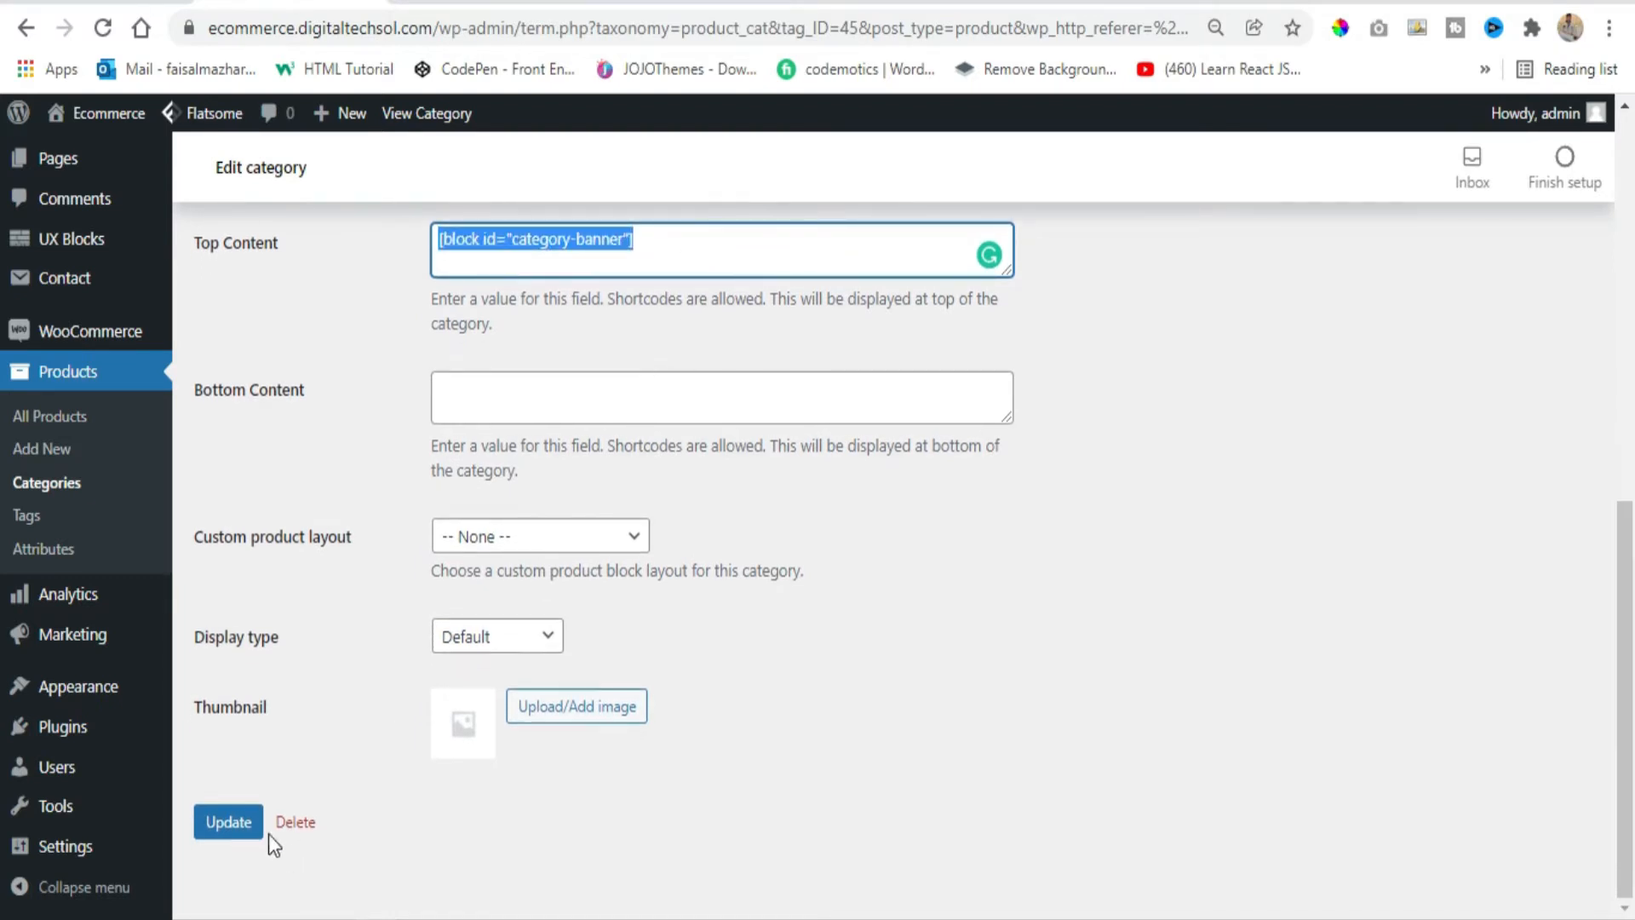
click(226, 822)
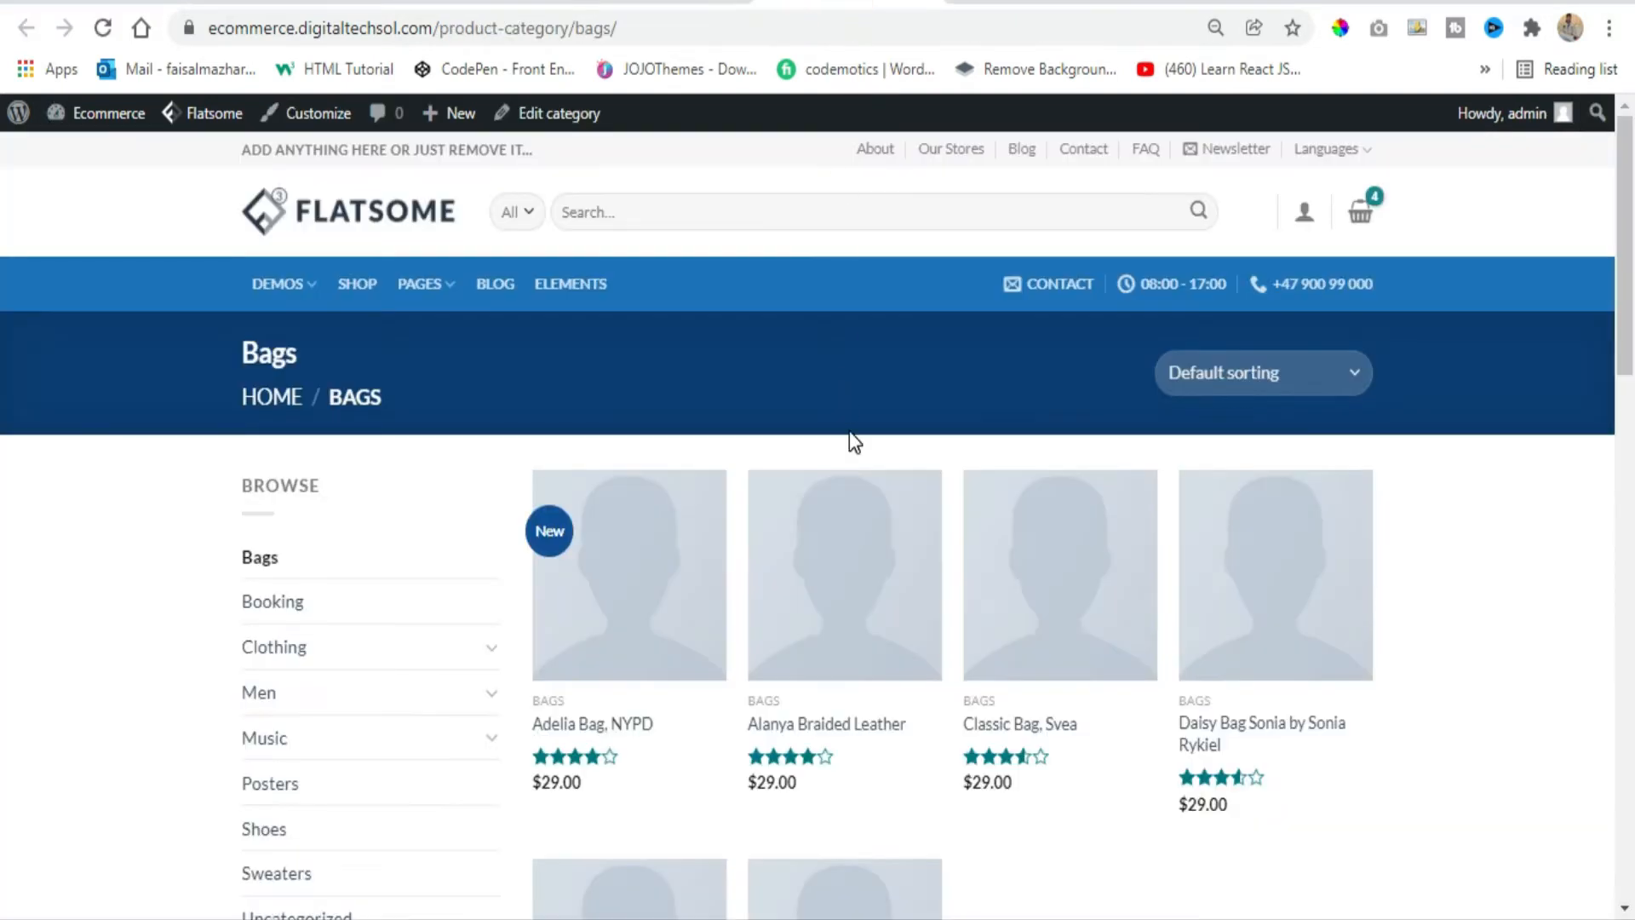
Step: Reload the storefront's Bags category page and check the area below its header
key(F5)
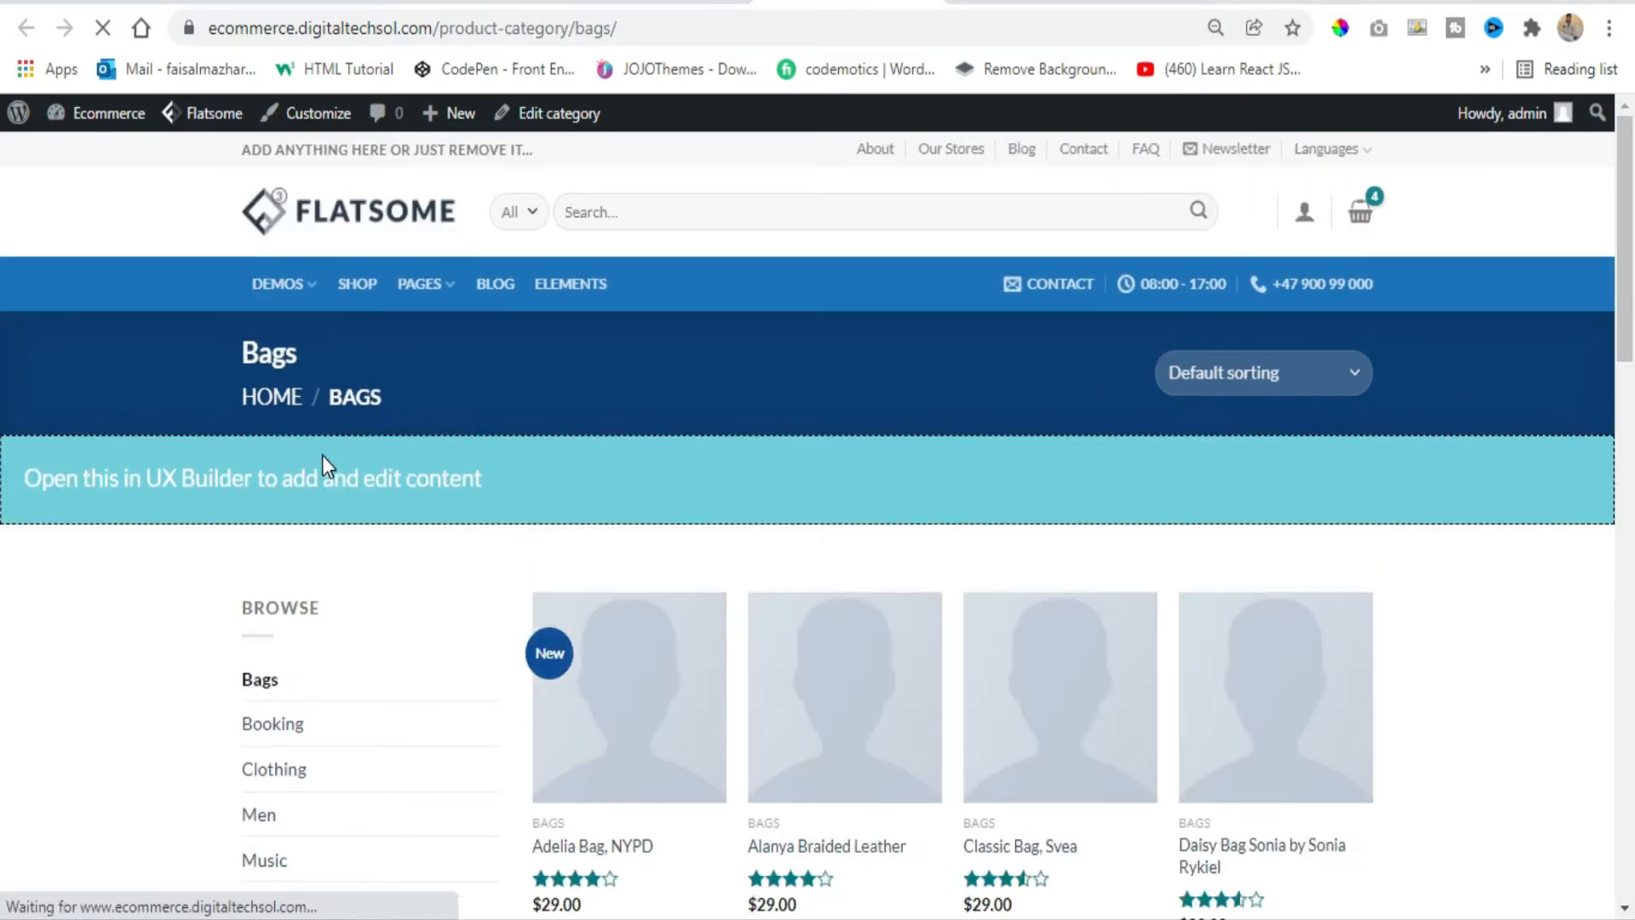
drag(23, 477, 335, 486)
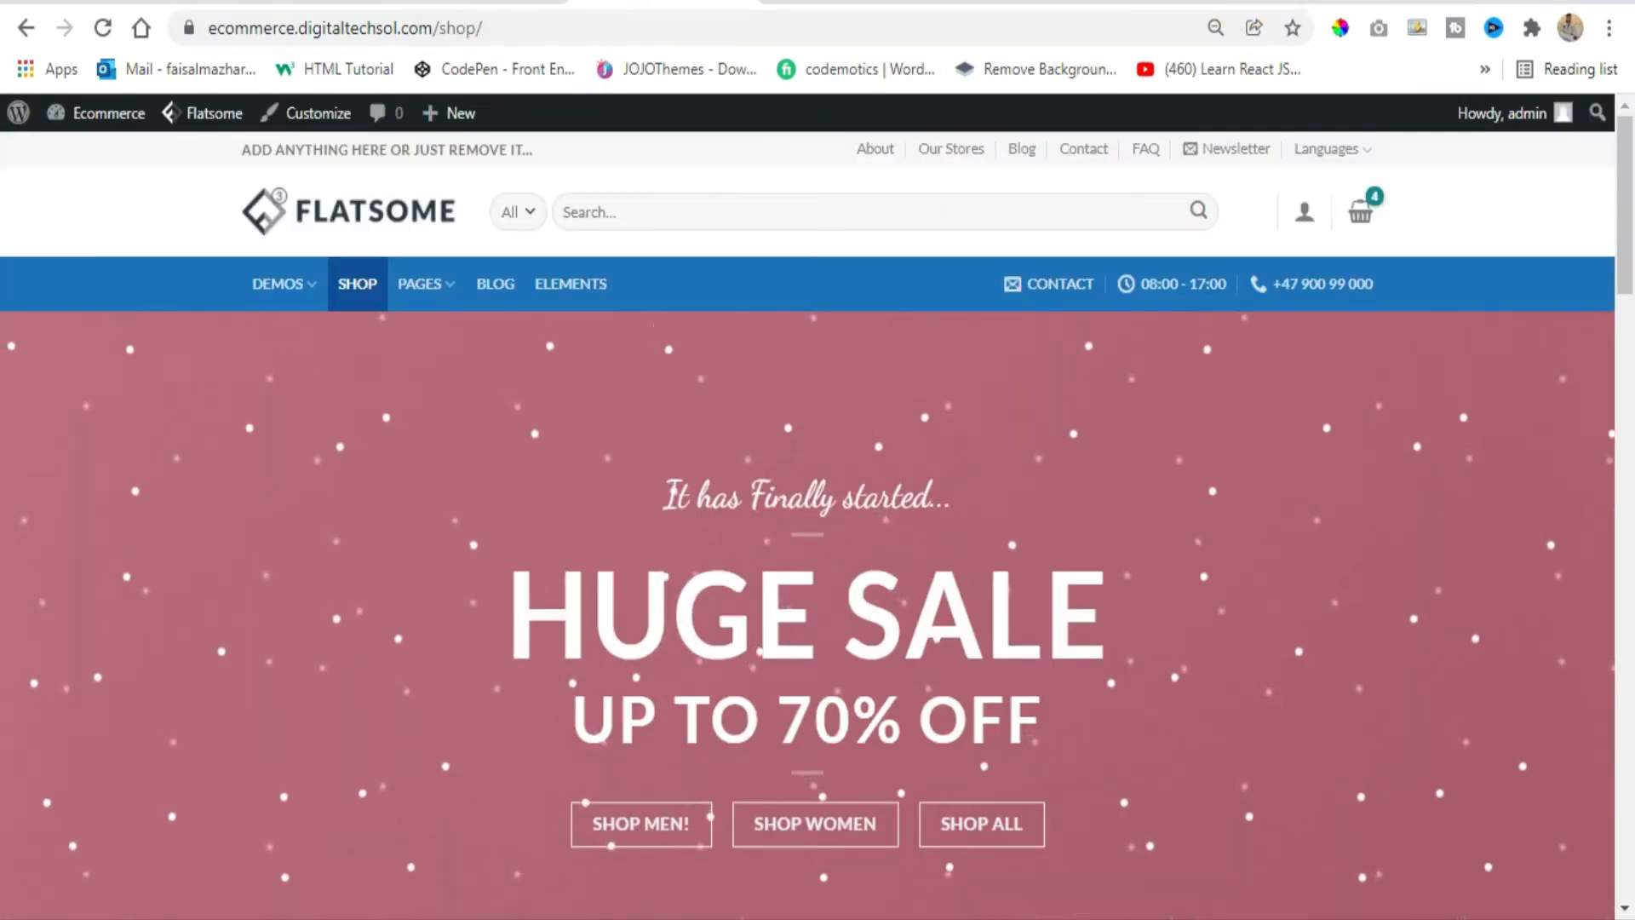
Step: Return to the Category Banner block's edit page and open the block in UX Builder
click(467, 7)
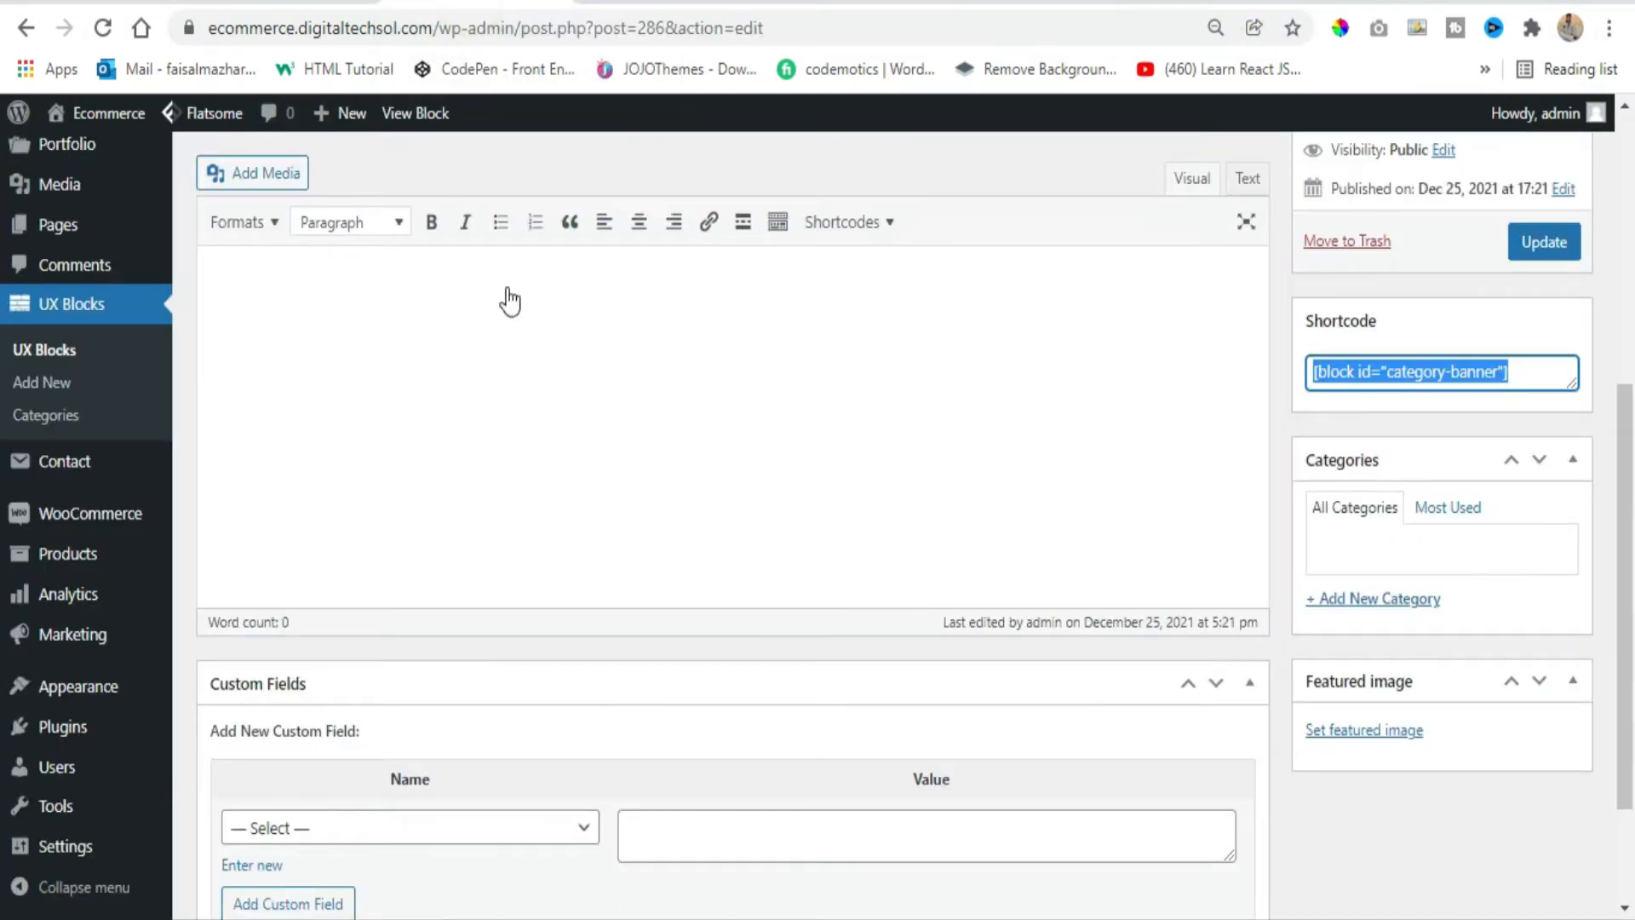
scroll(508, 298, up, 5)
scroll(331, 541, down, 2)
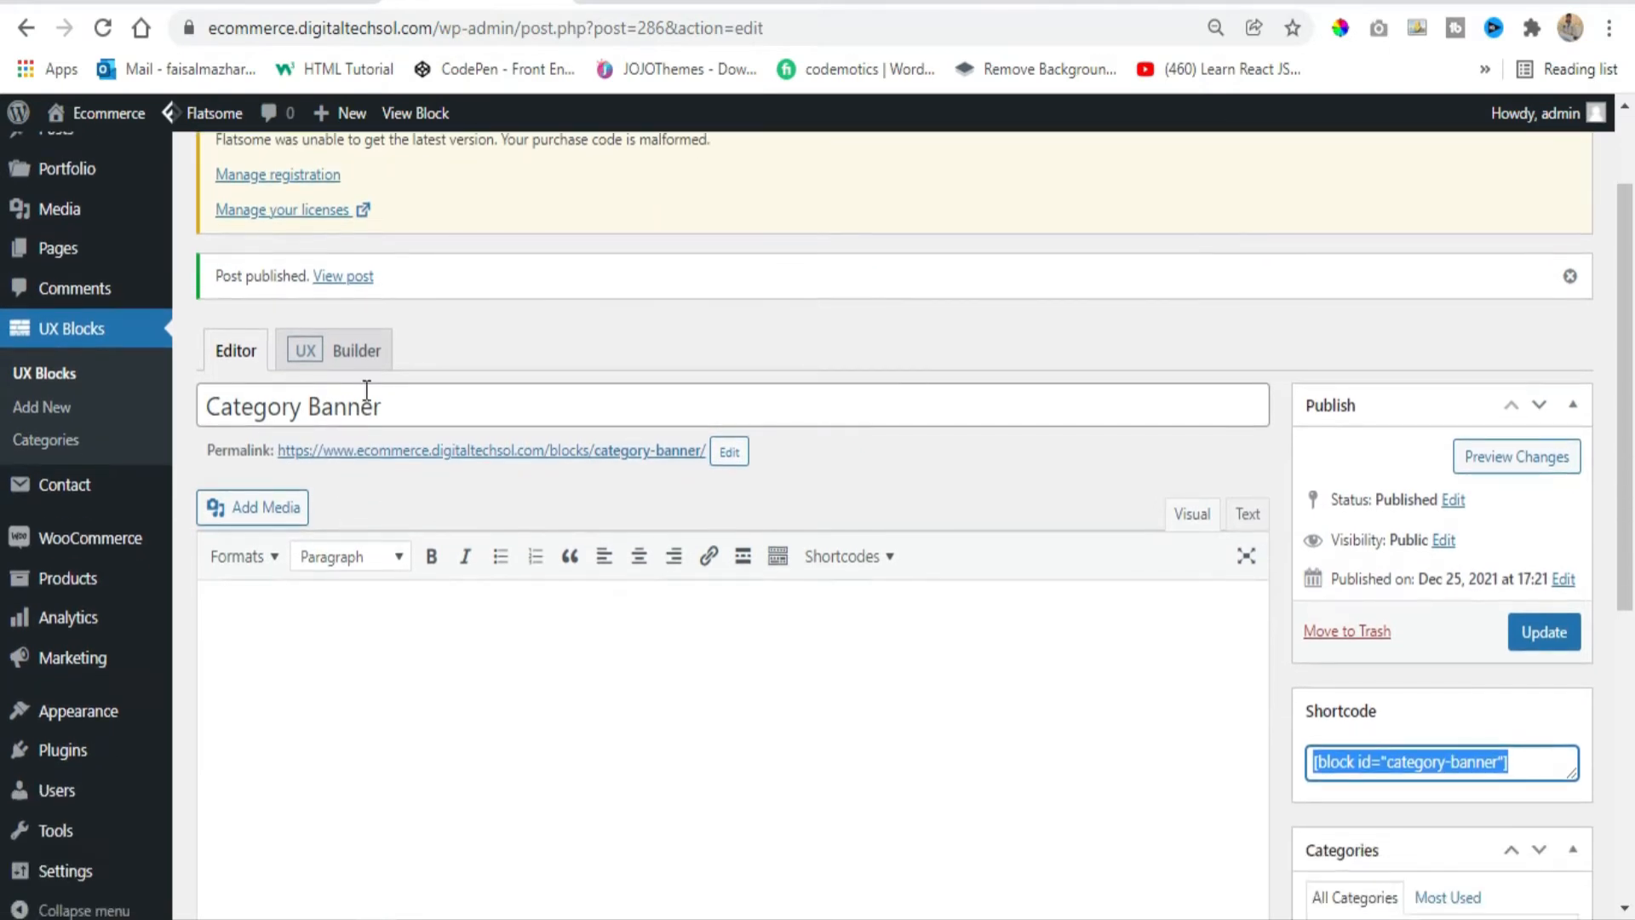
triple_click(418, 414)
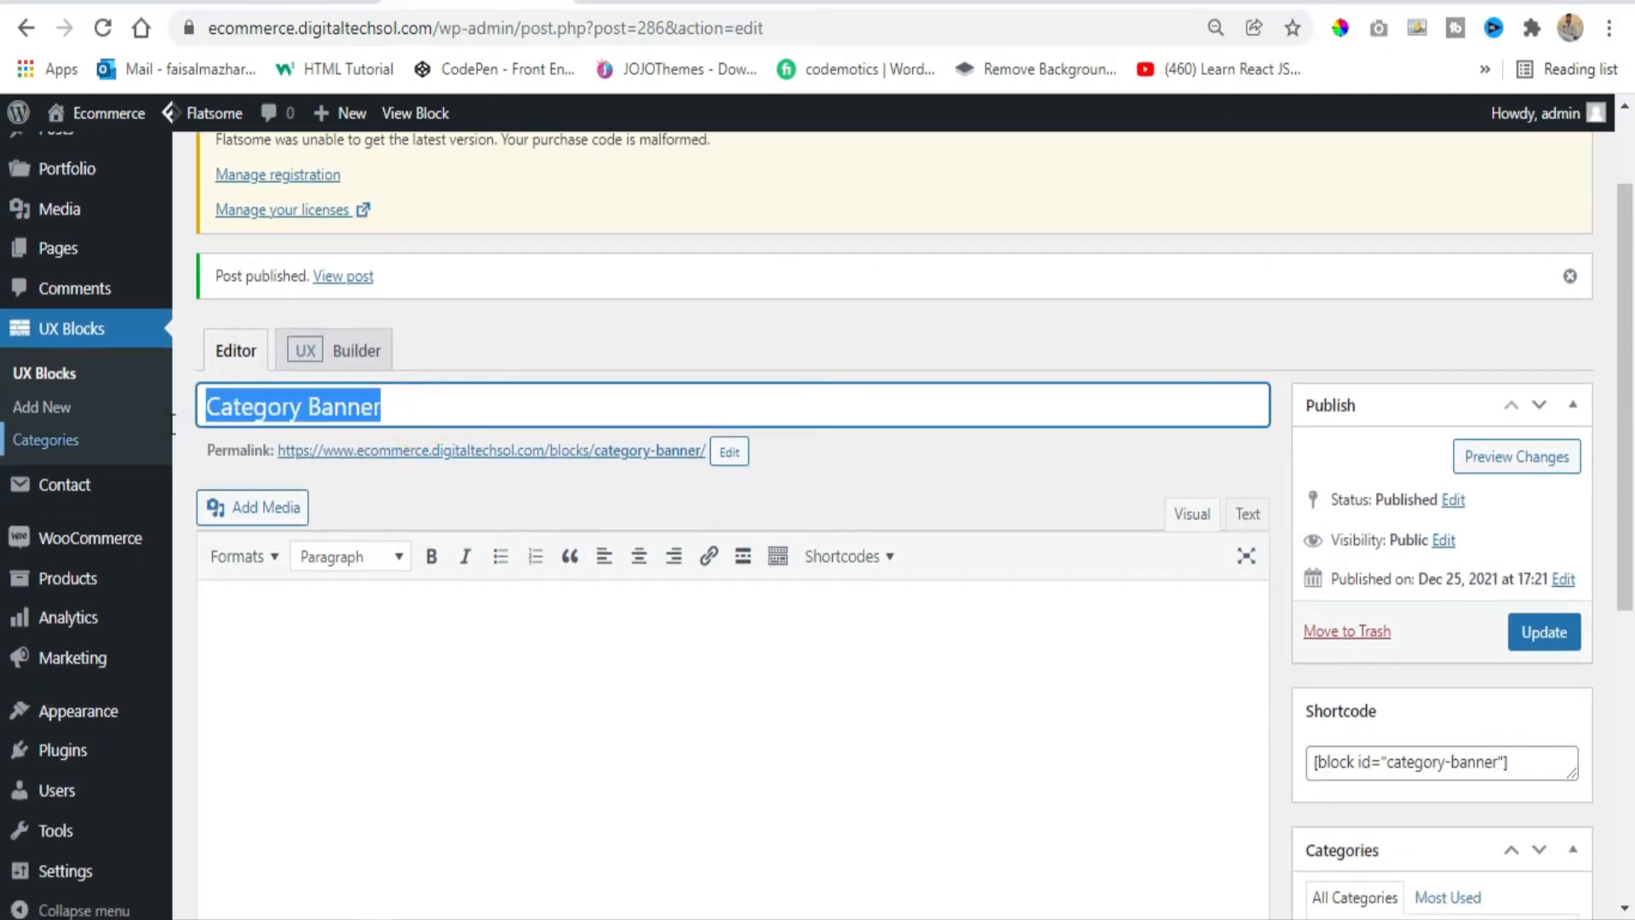
click(334, 368)
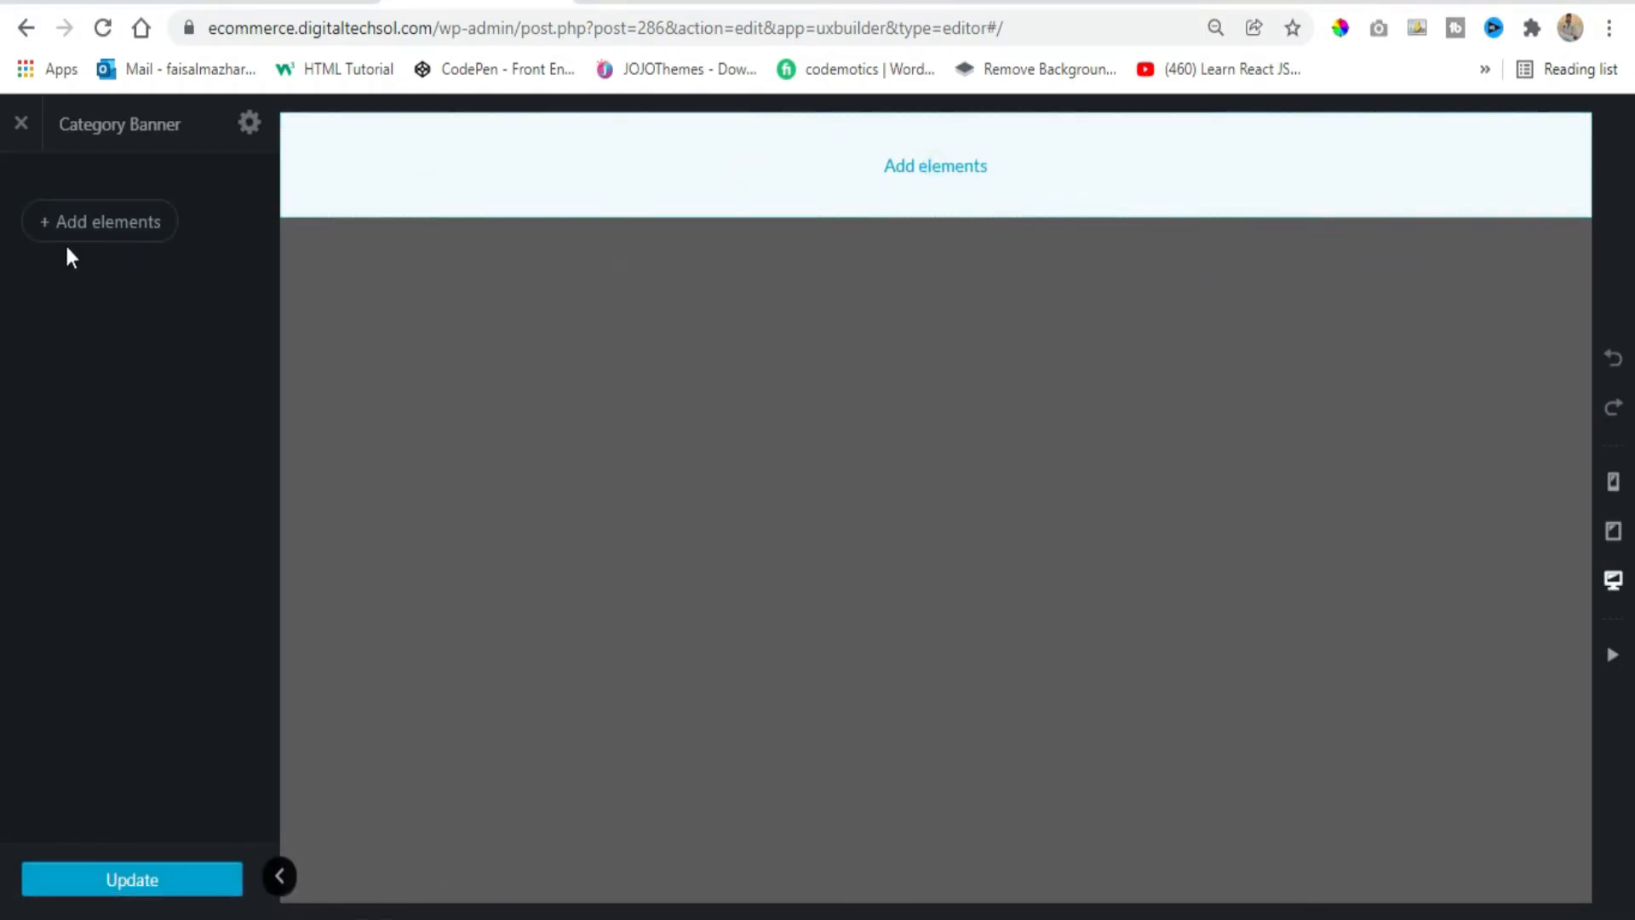
Step: Add a Row element with the One Column preset to the empty Category Banner block
click(940, 171)
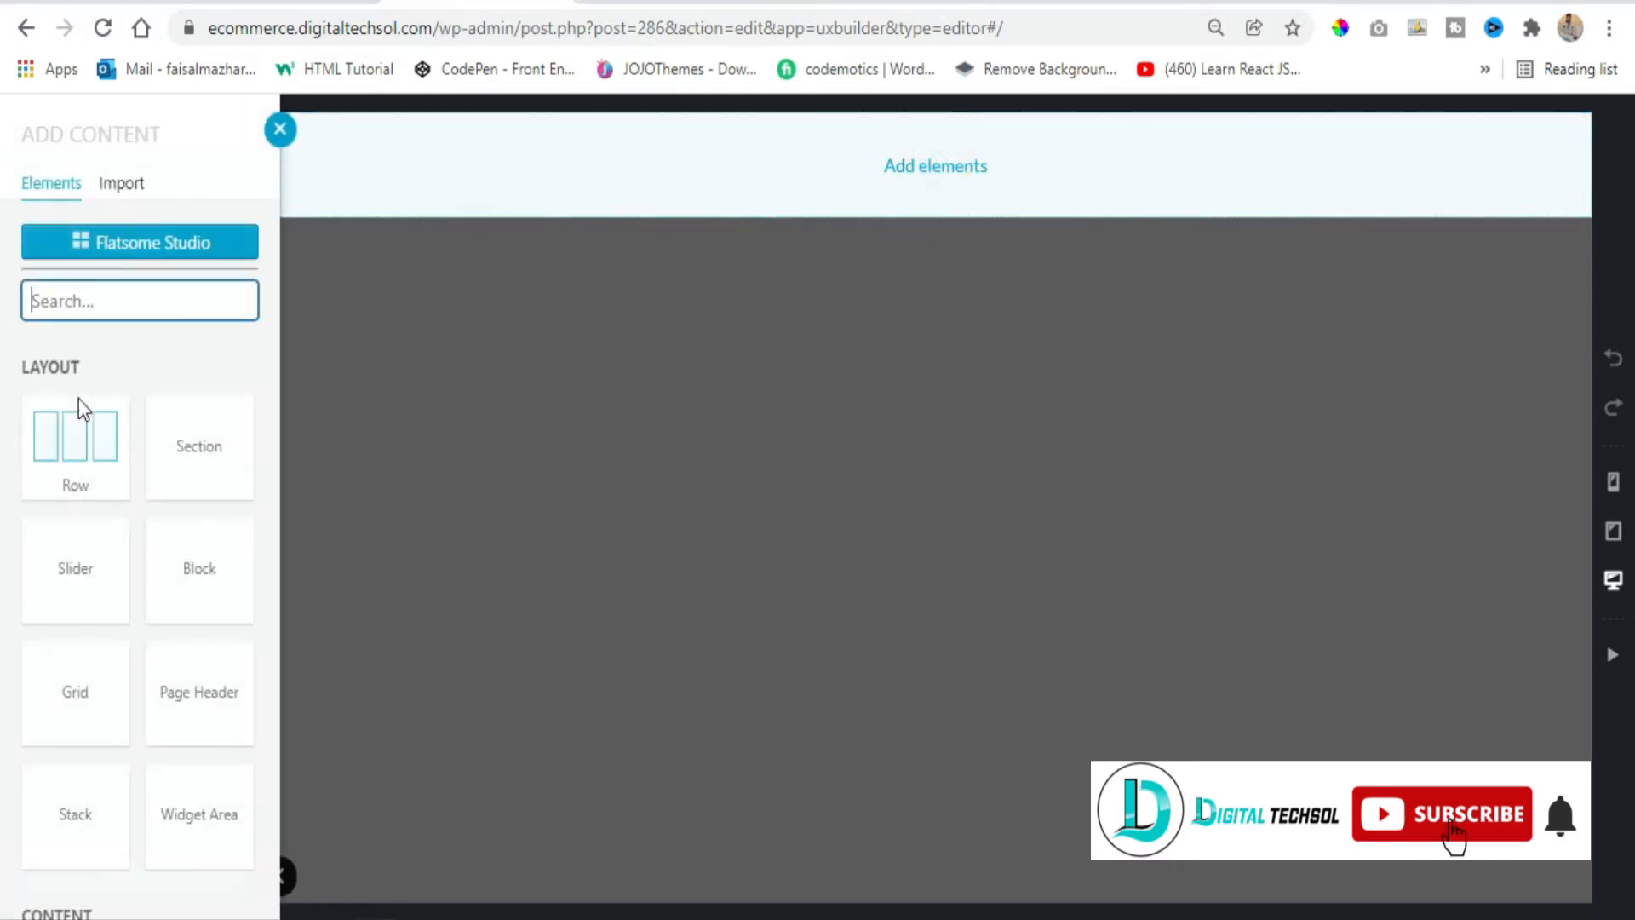
click(109, 447)
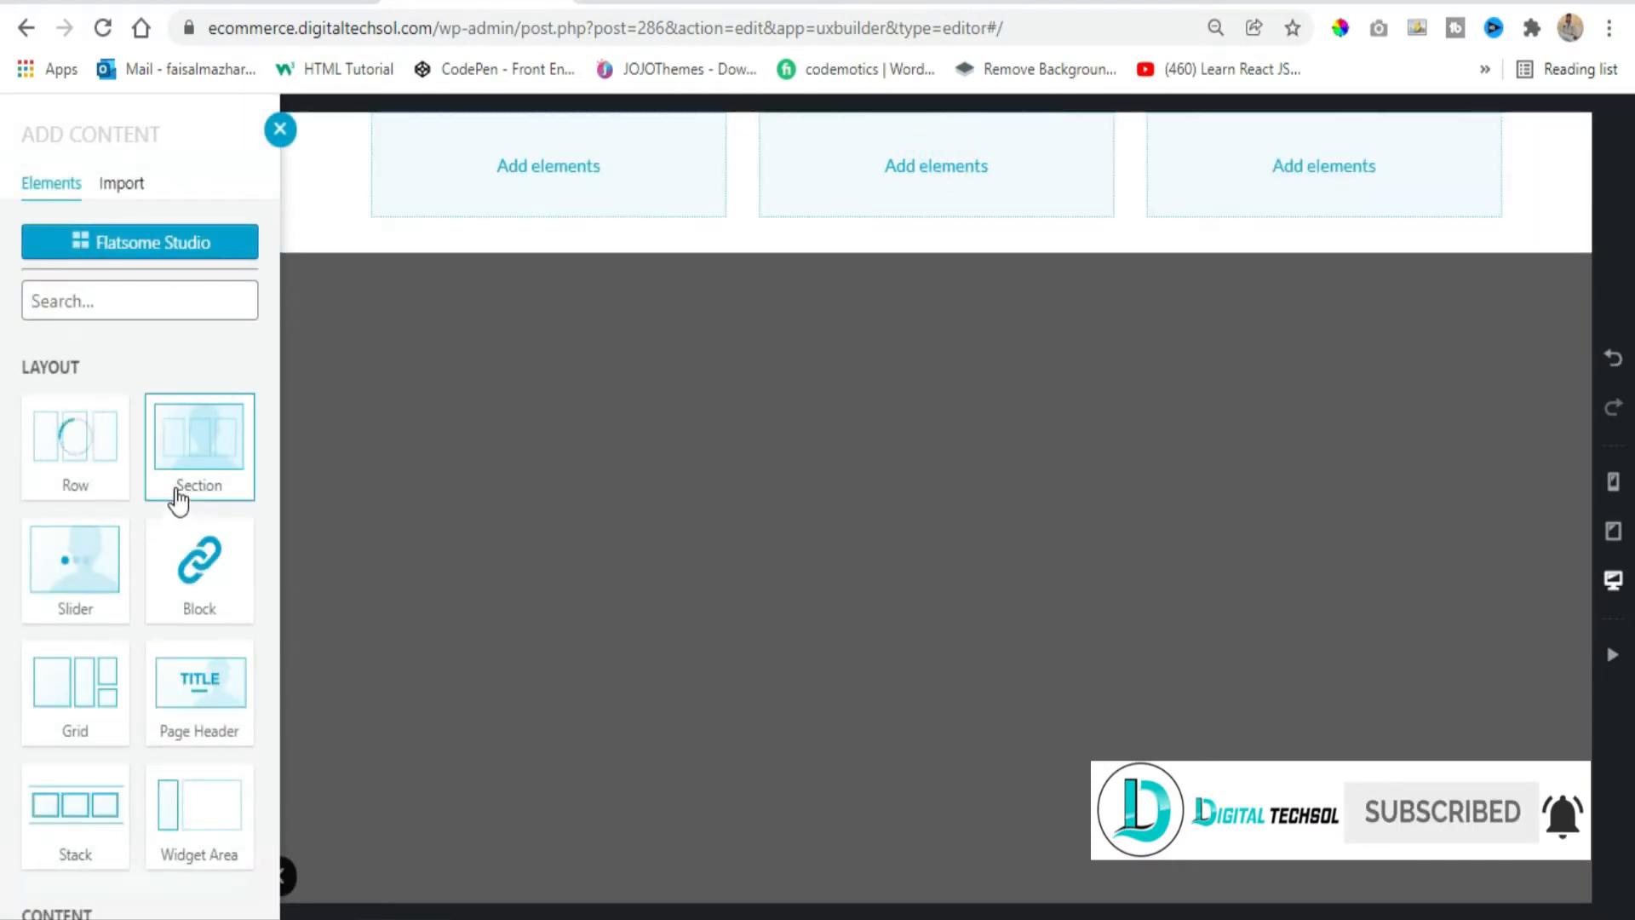
click(197, 325)
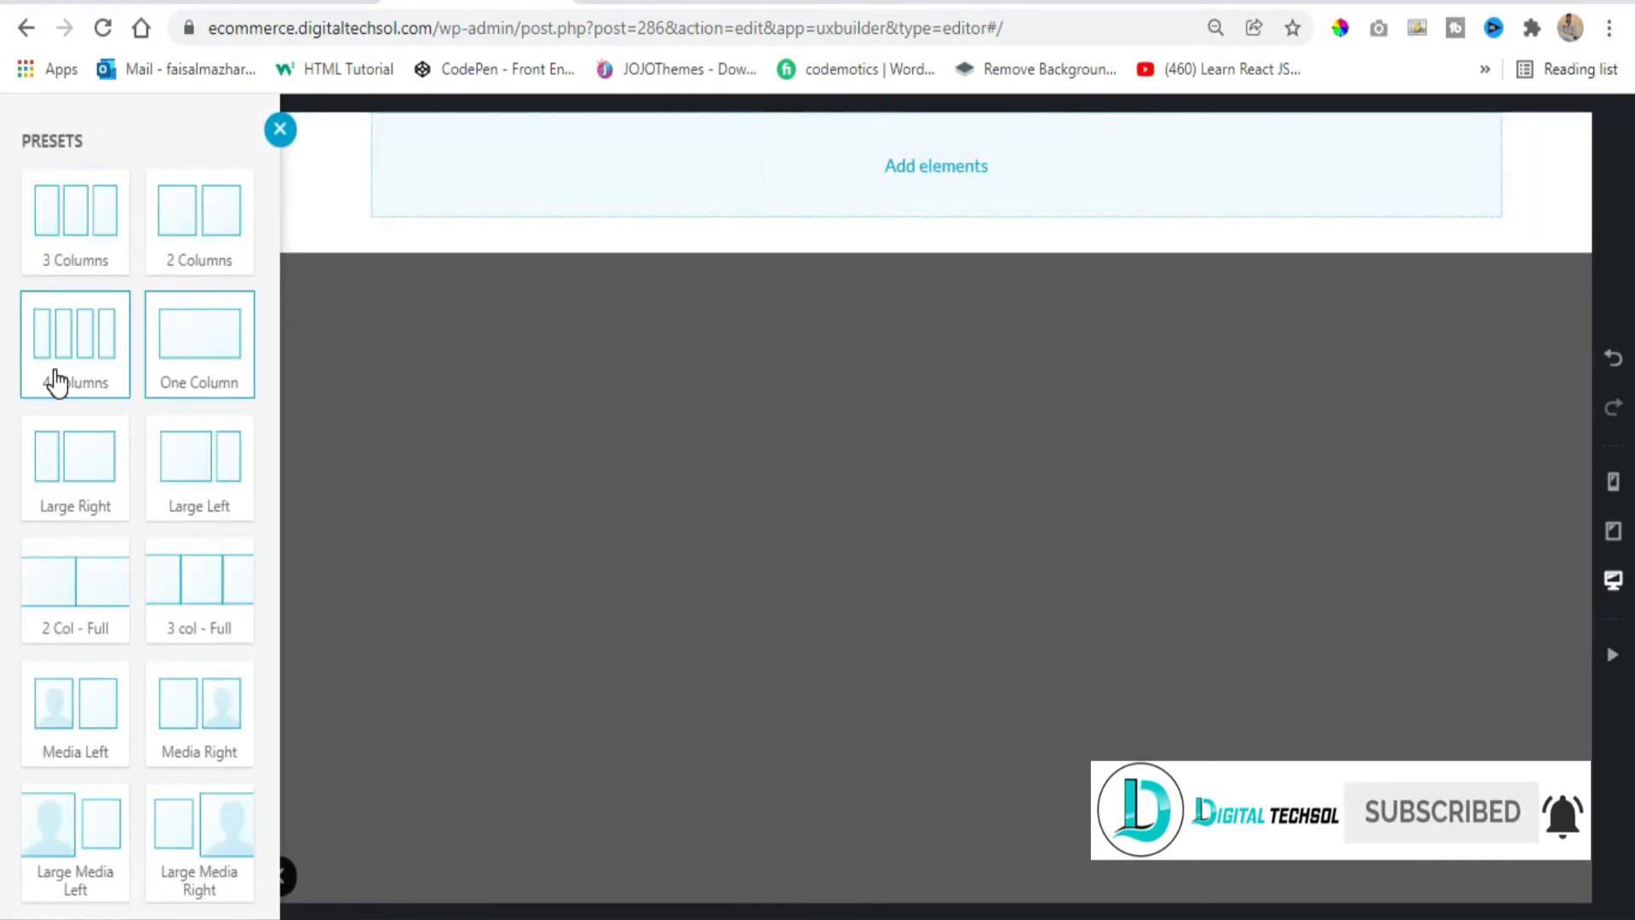
Step: Set the row's column spacing to Collapse and its width to Full
click(901, 182)
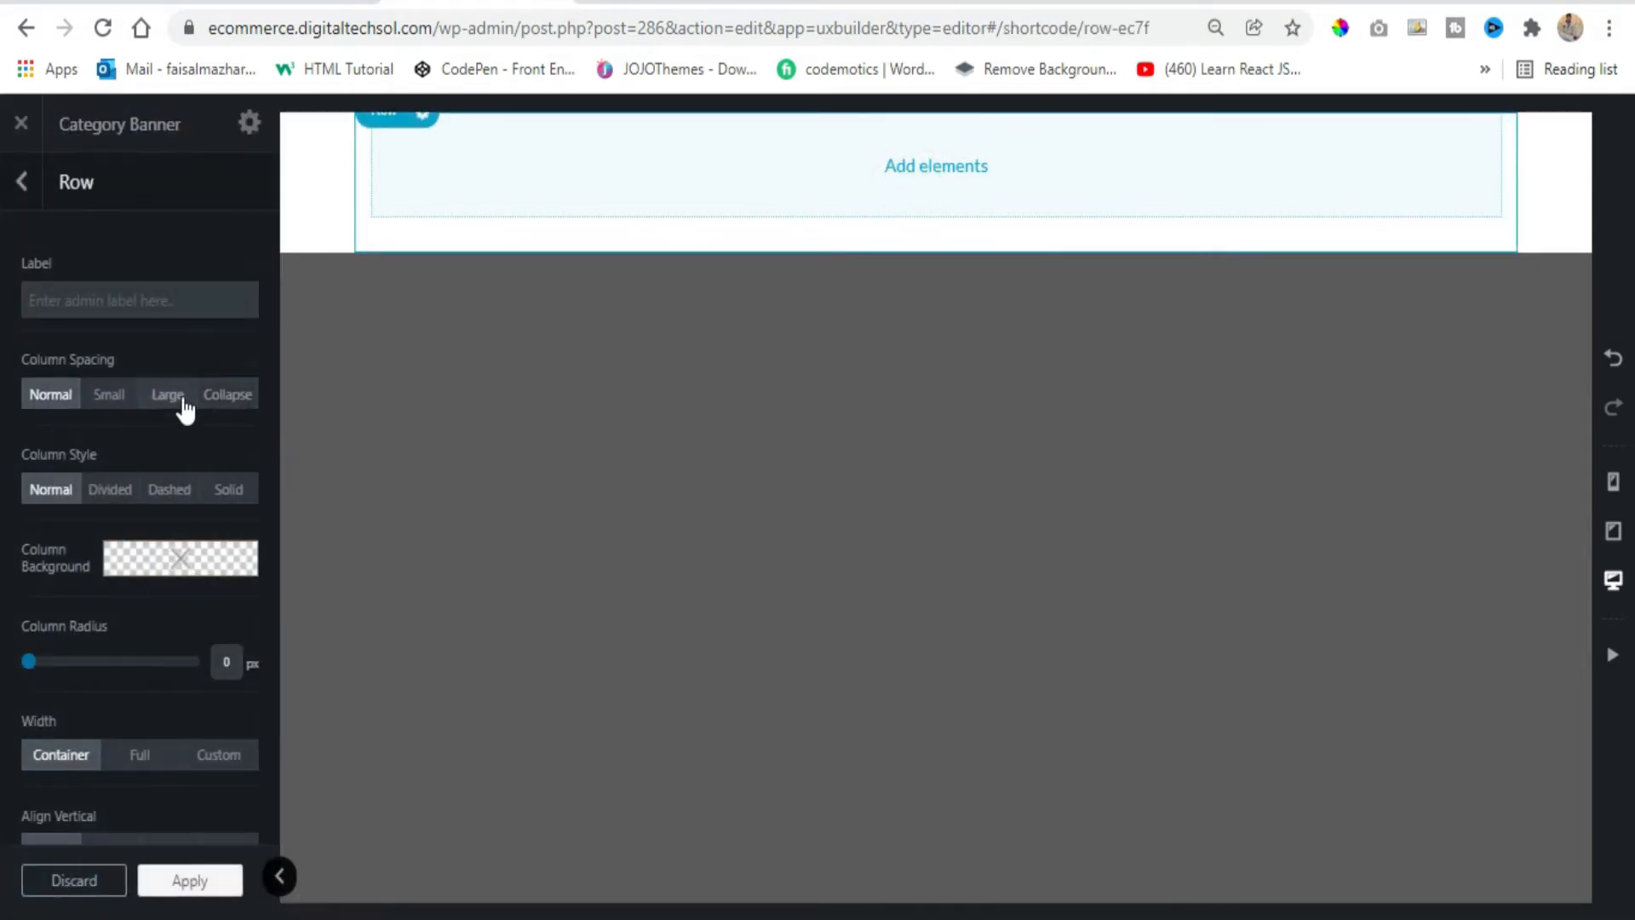
click(233, 412)
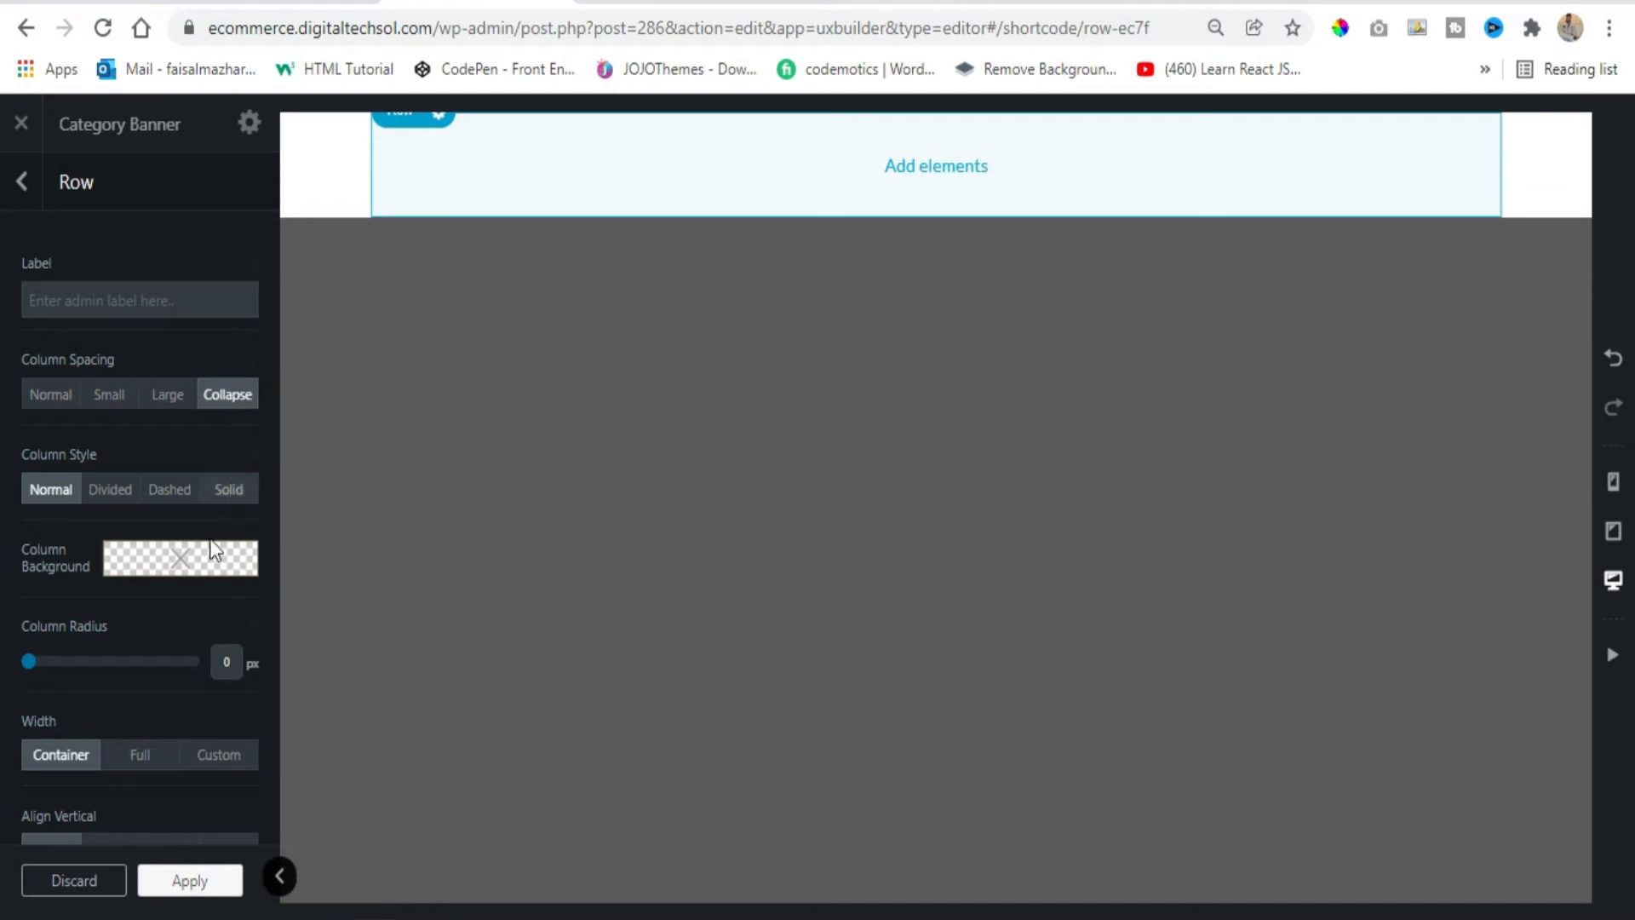
click(138, 758)
Step: Open the element list for the row's column and search it for banner, slider and image elements
click(935, 169)
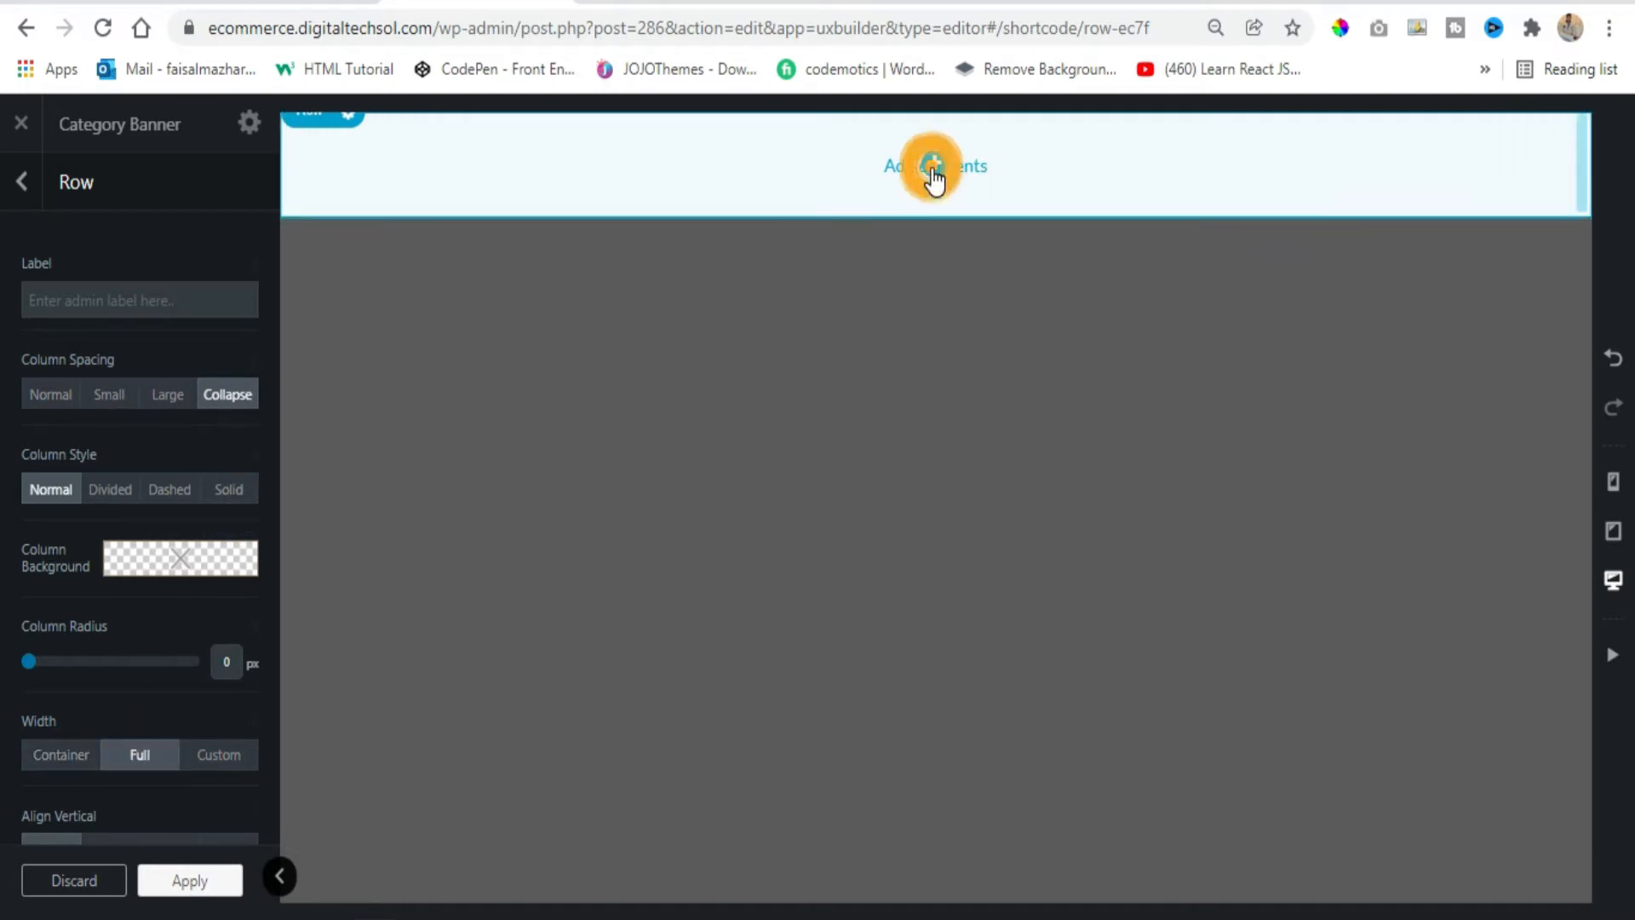
text(b)
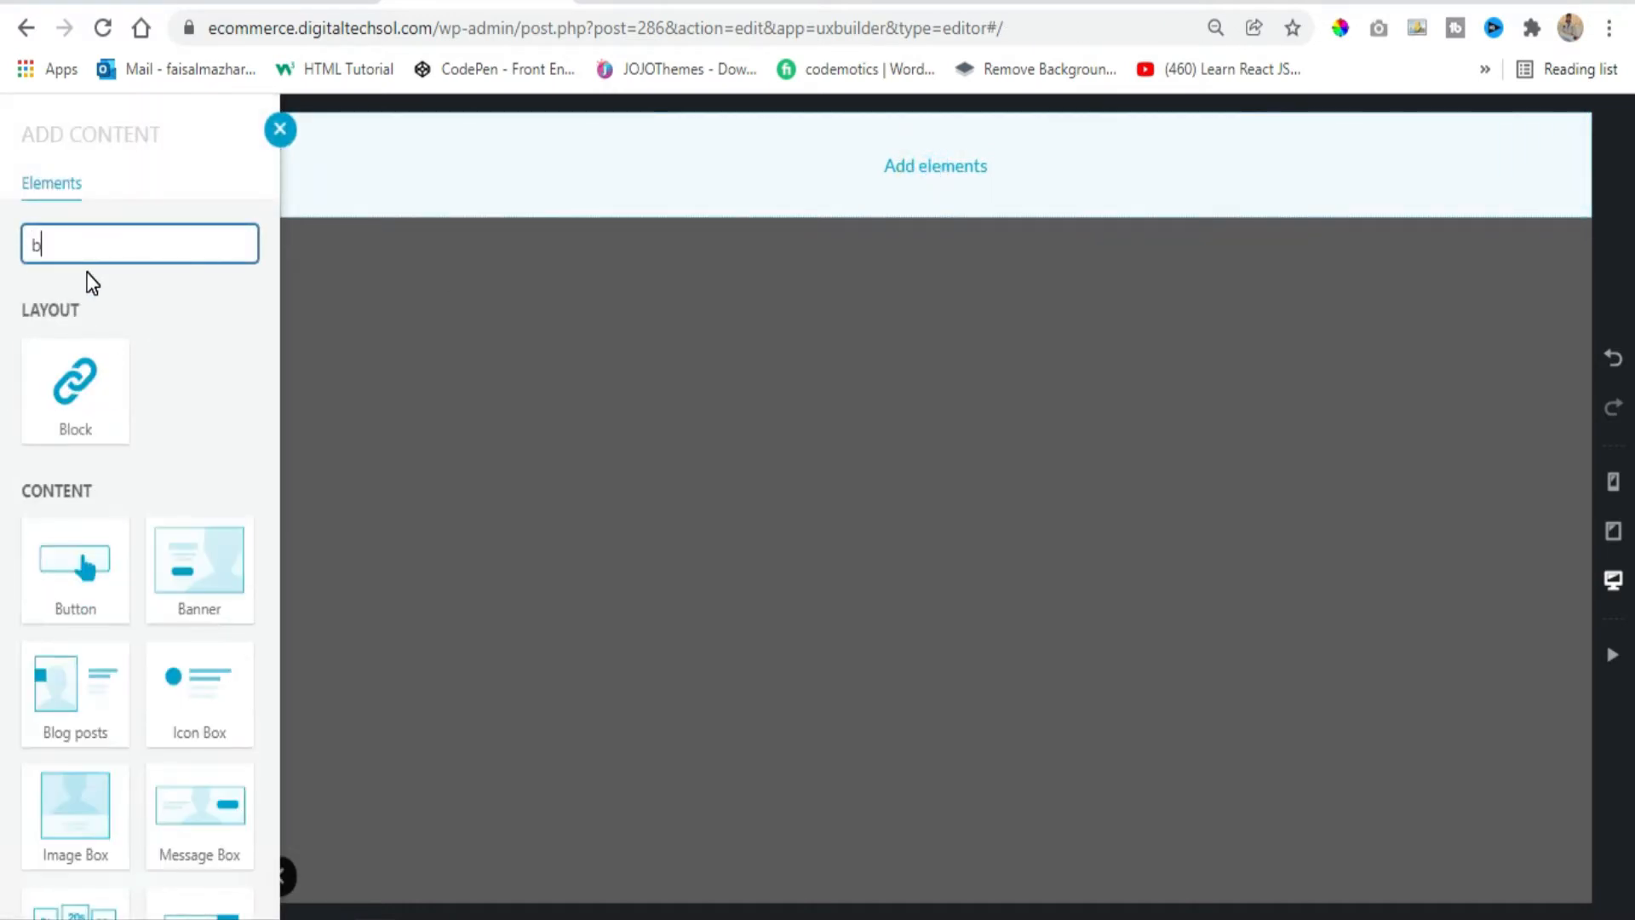
text(ann)
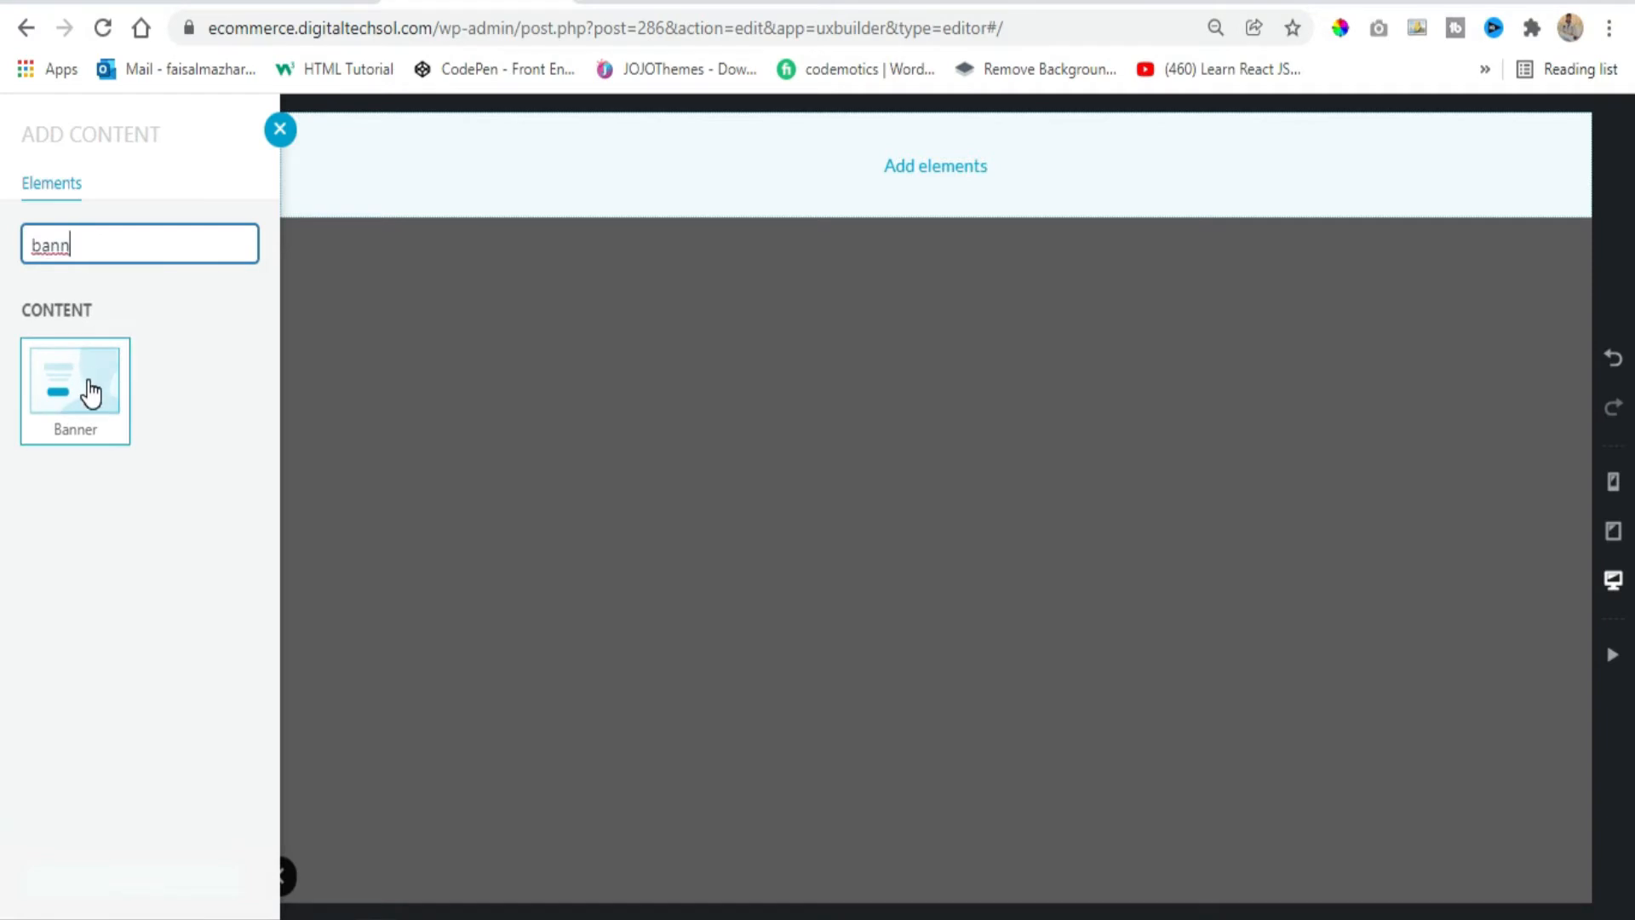
double_click(98, 244)
text(slide)
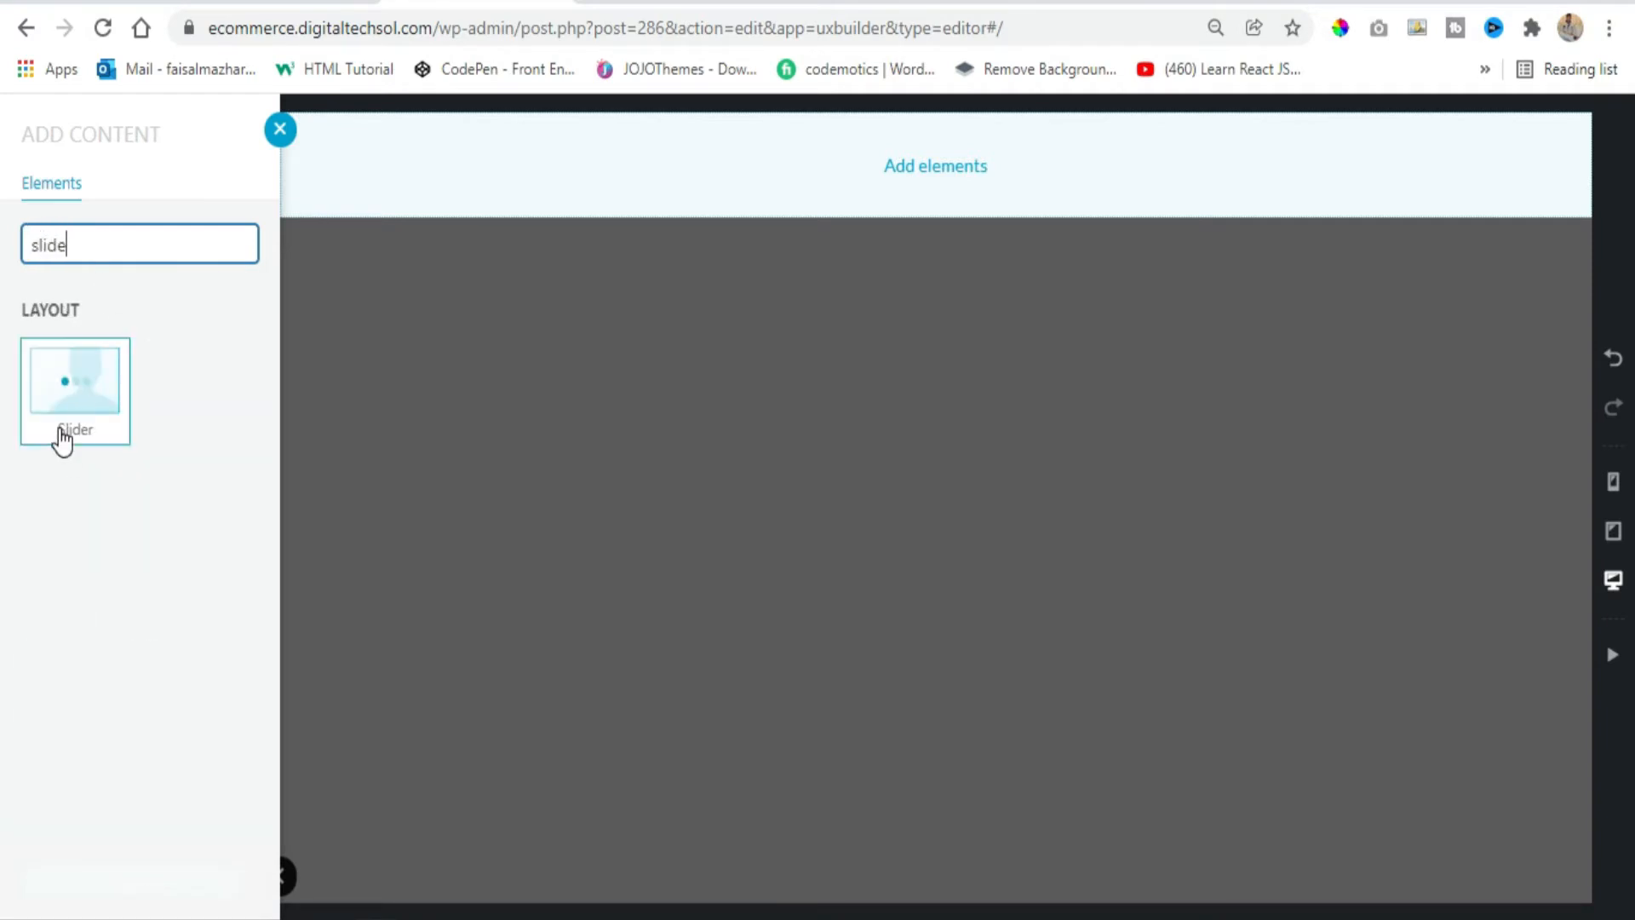
double_click(120, 253)
key(BackSpace)
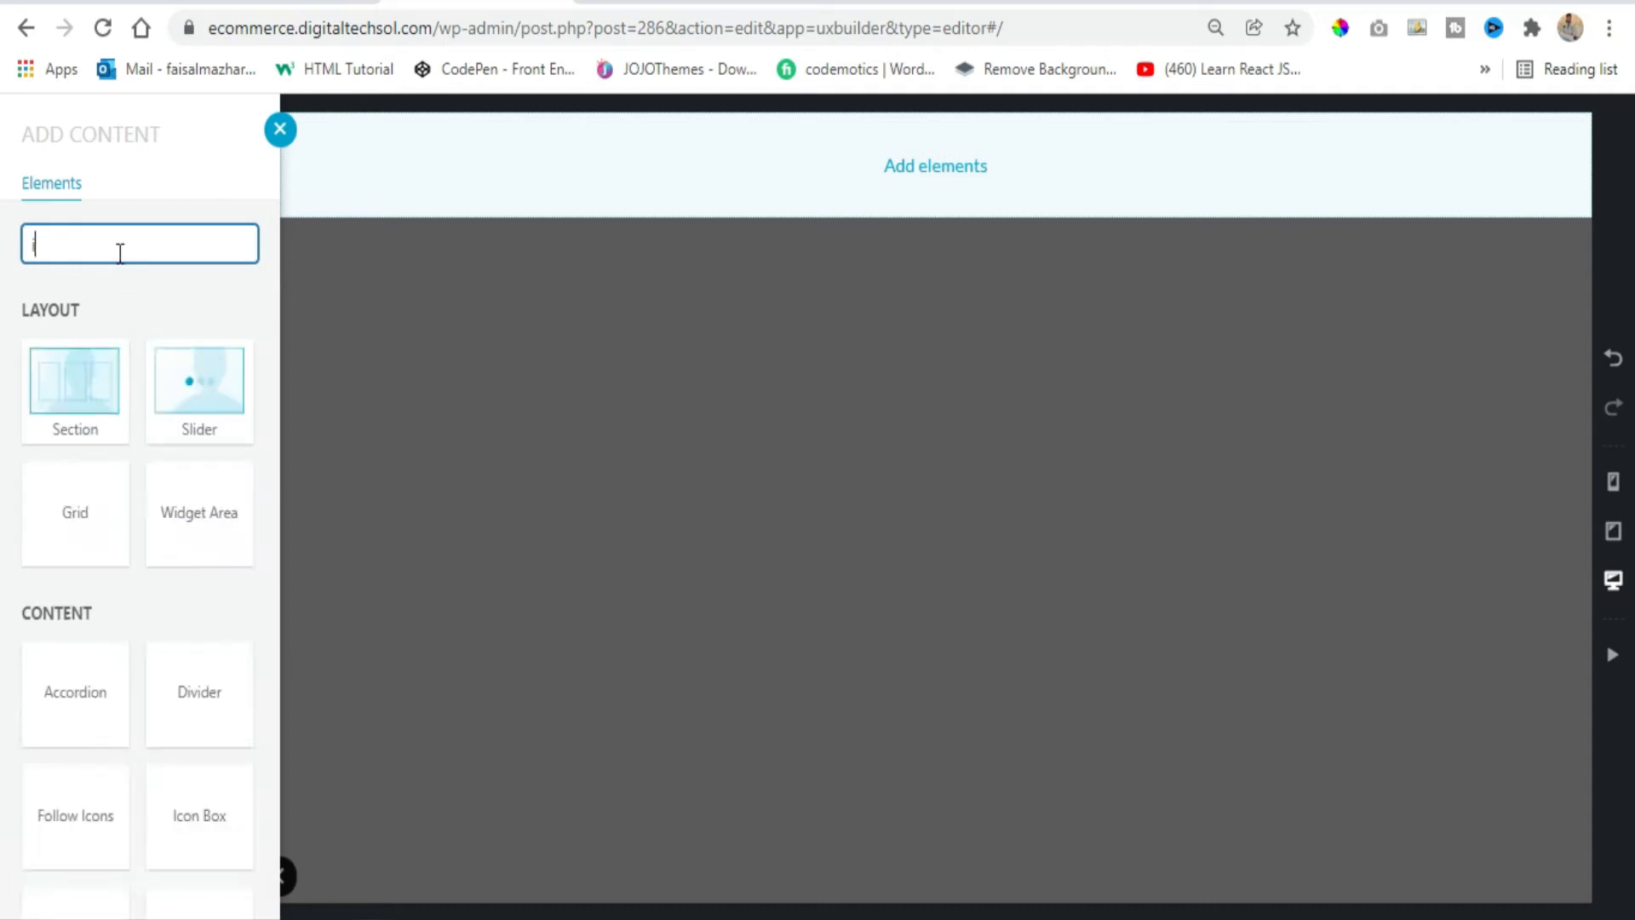
text(image)
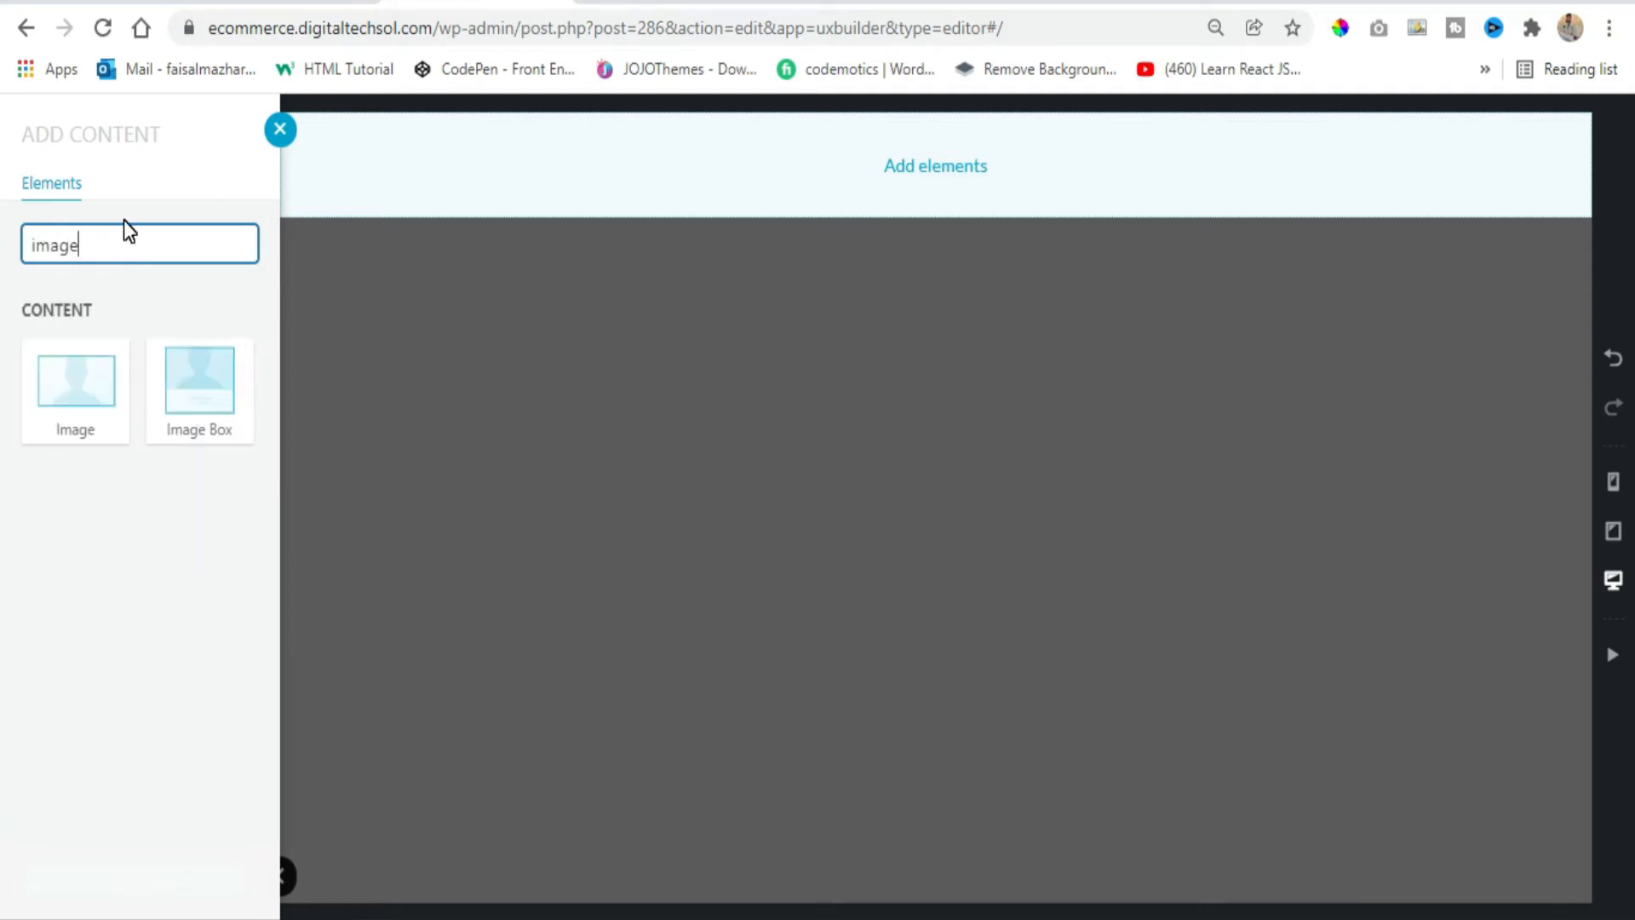
Step: Find the Banner element and add it to the column with the Box Right preset
key(ctrl+a)
text(banne)
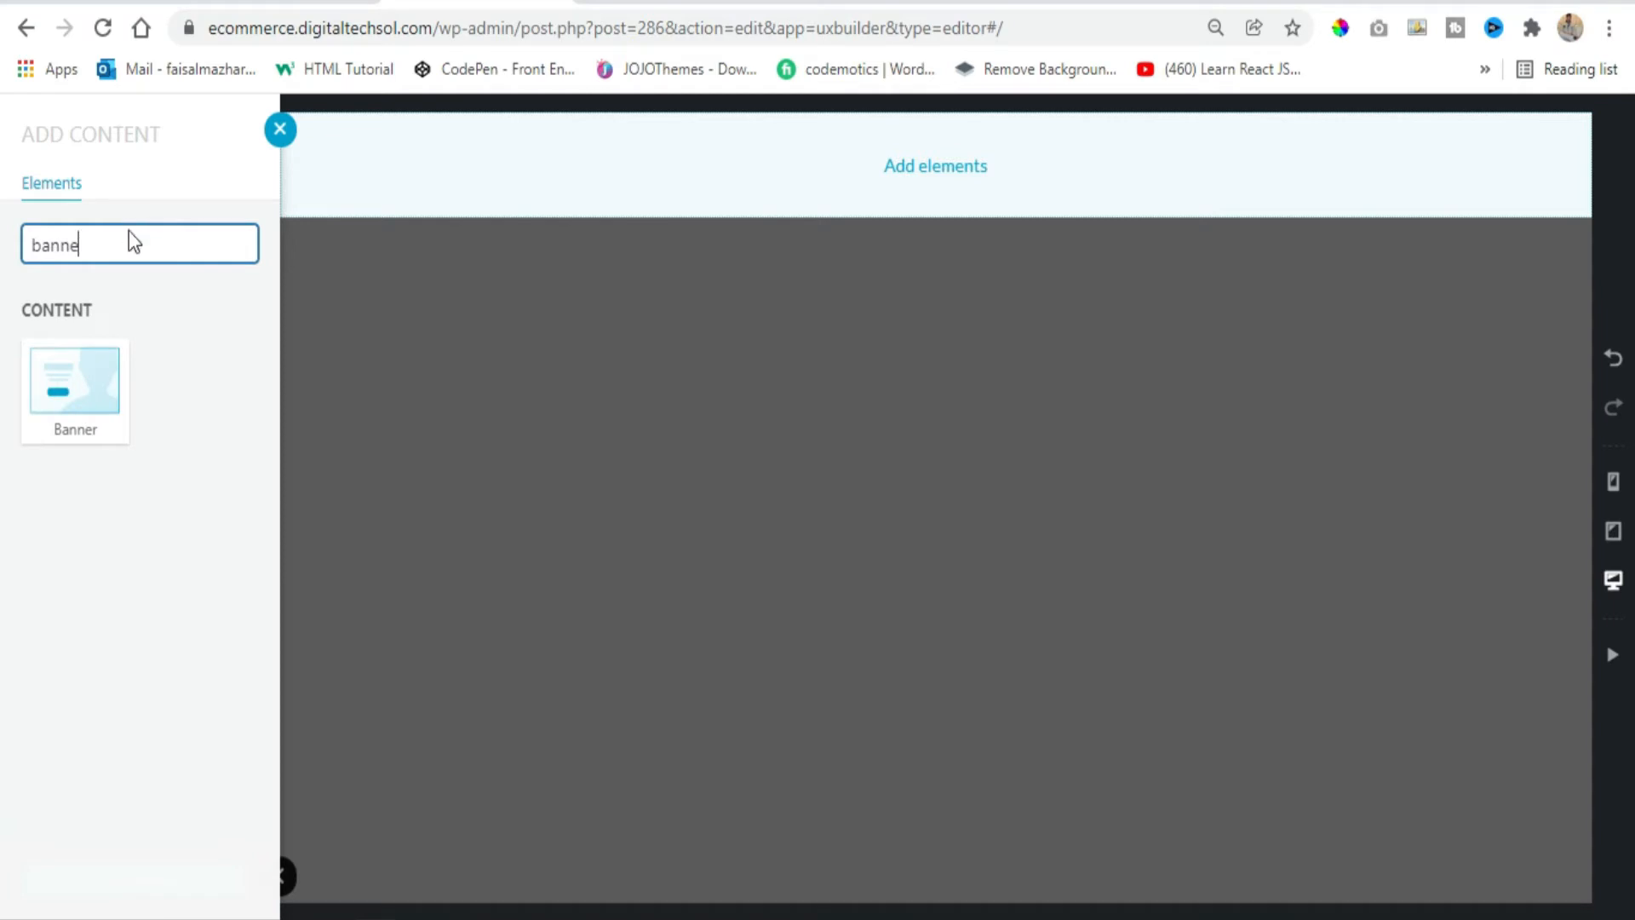
click(97, 402)
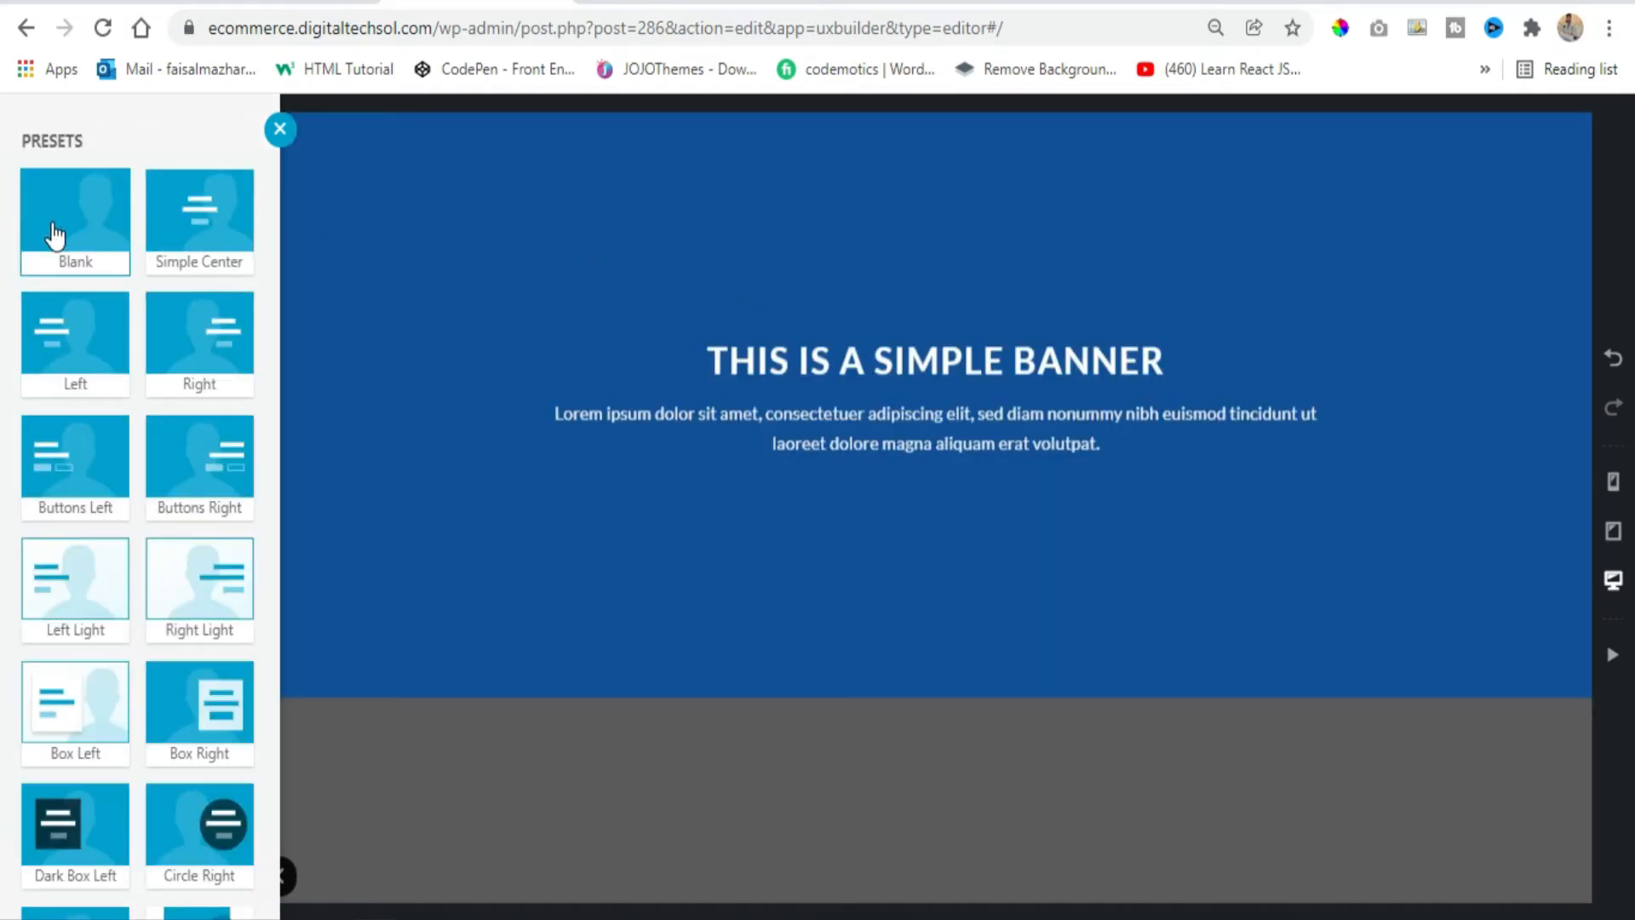
scroll(68, 290, down, 4)
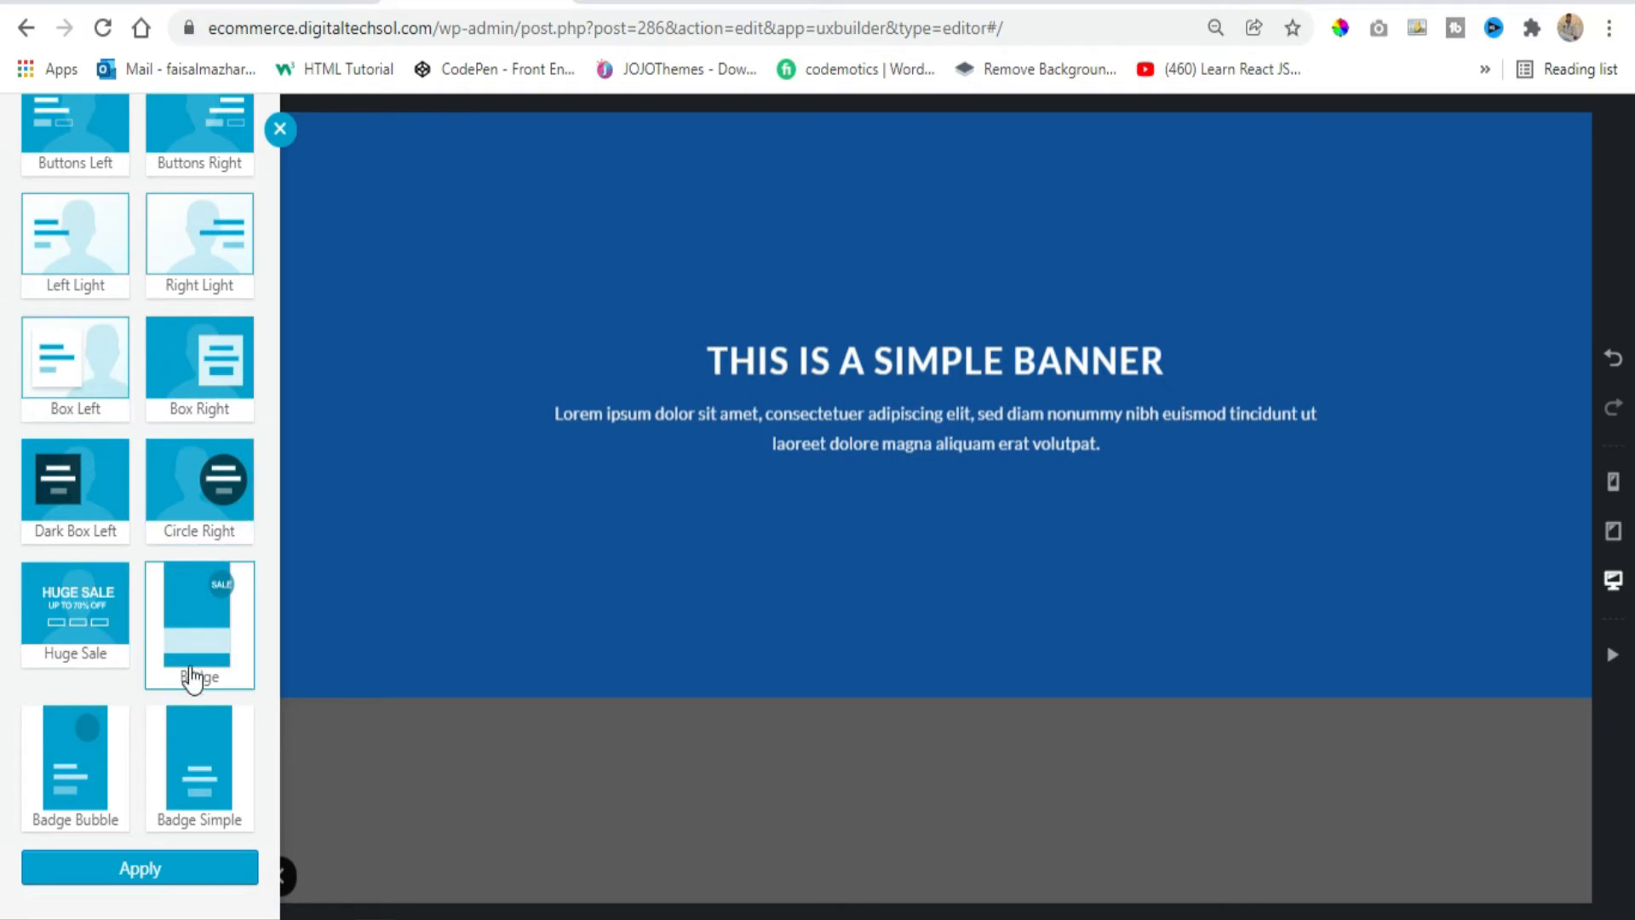
scroll(184, 660, up, 3)
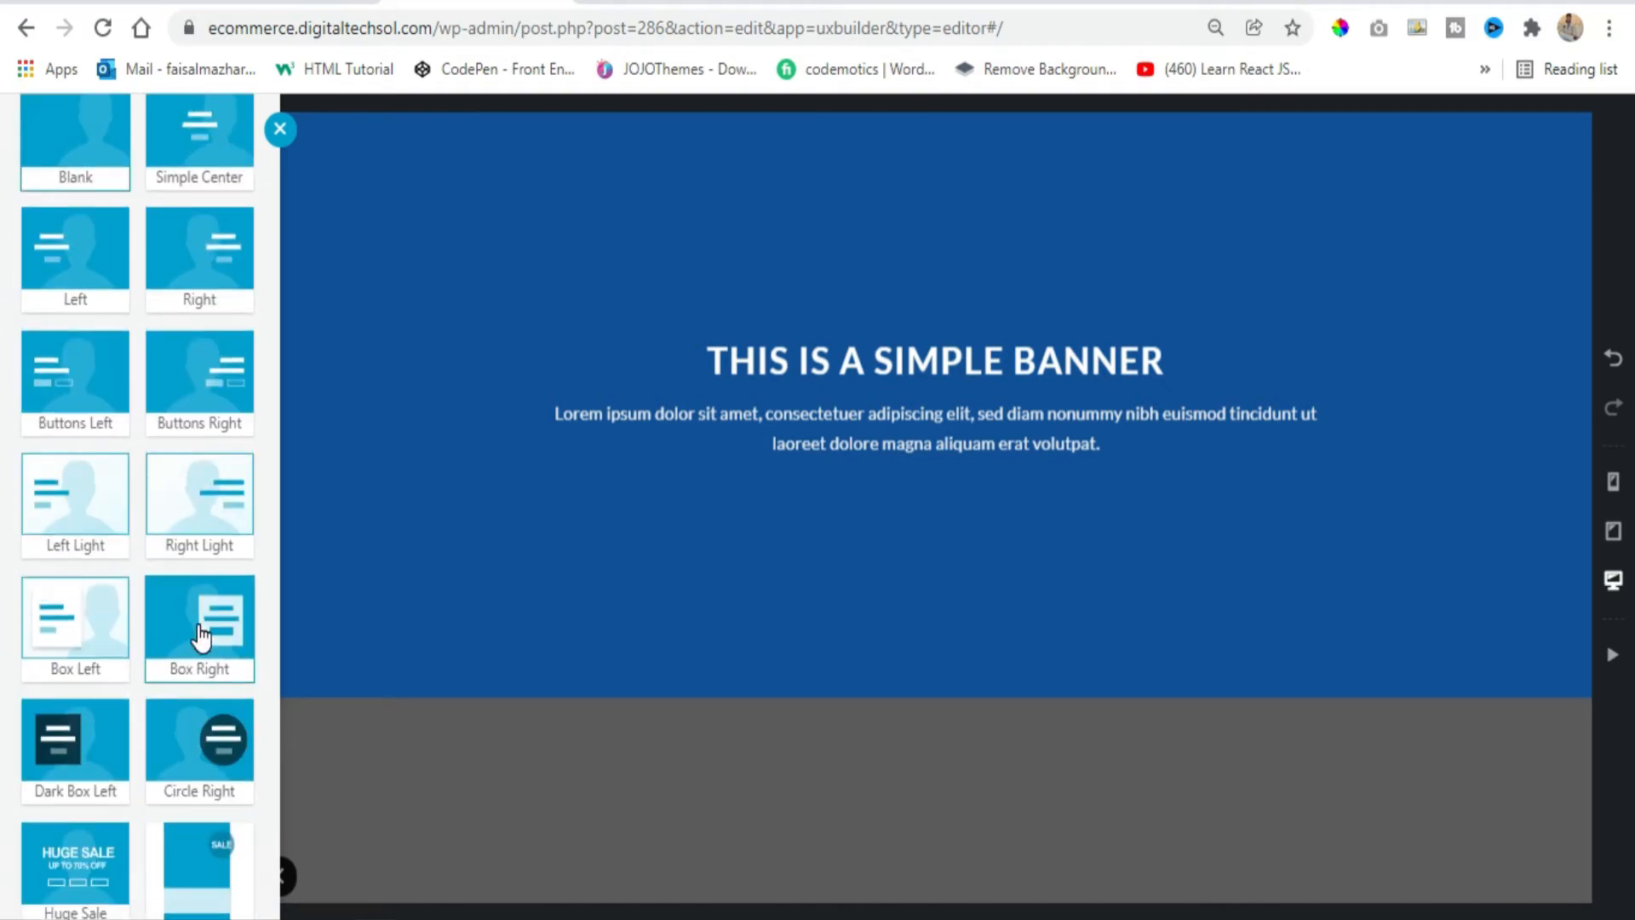
click(201, 635)
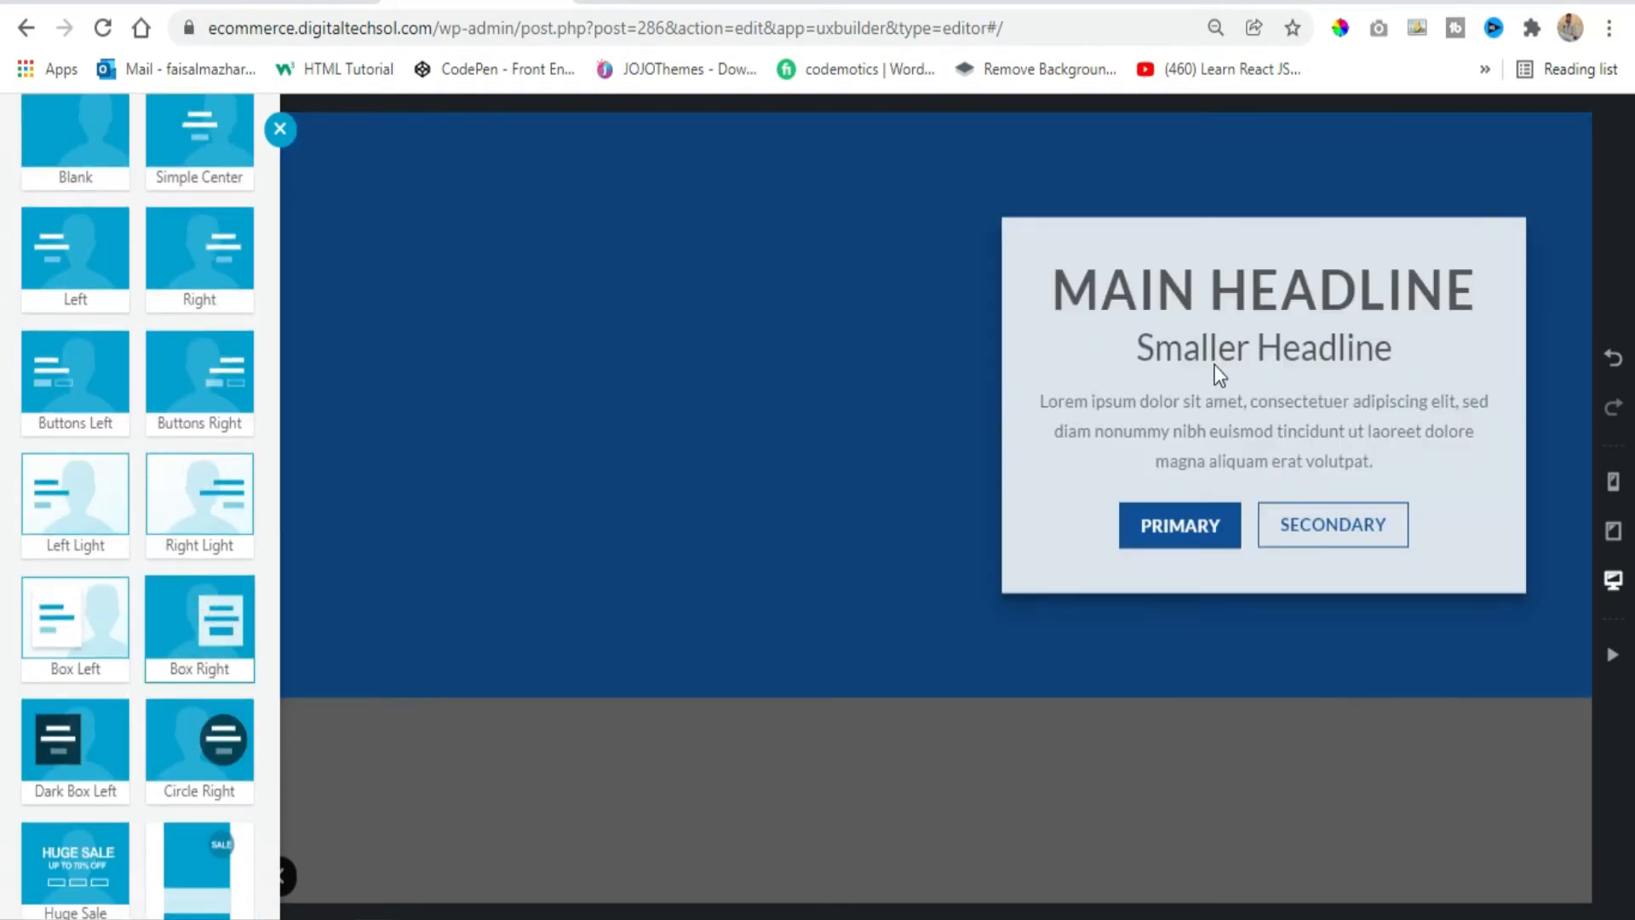
Step: Open the banner's settings and use dummy-1.jpg from the media library as its background image
click(681, 488)
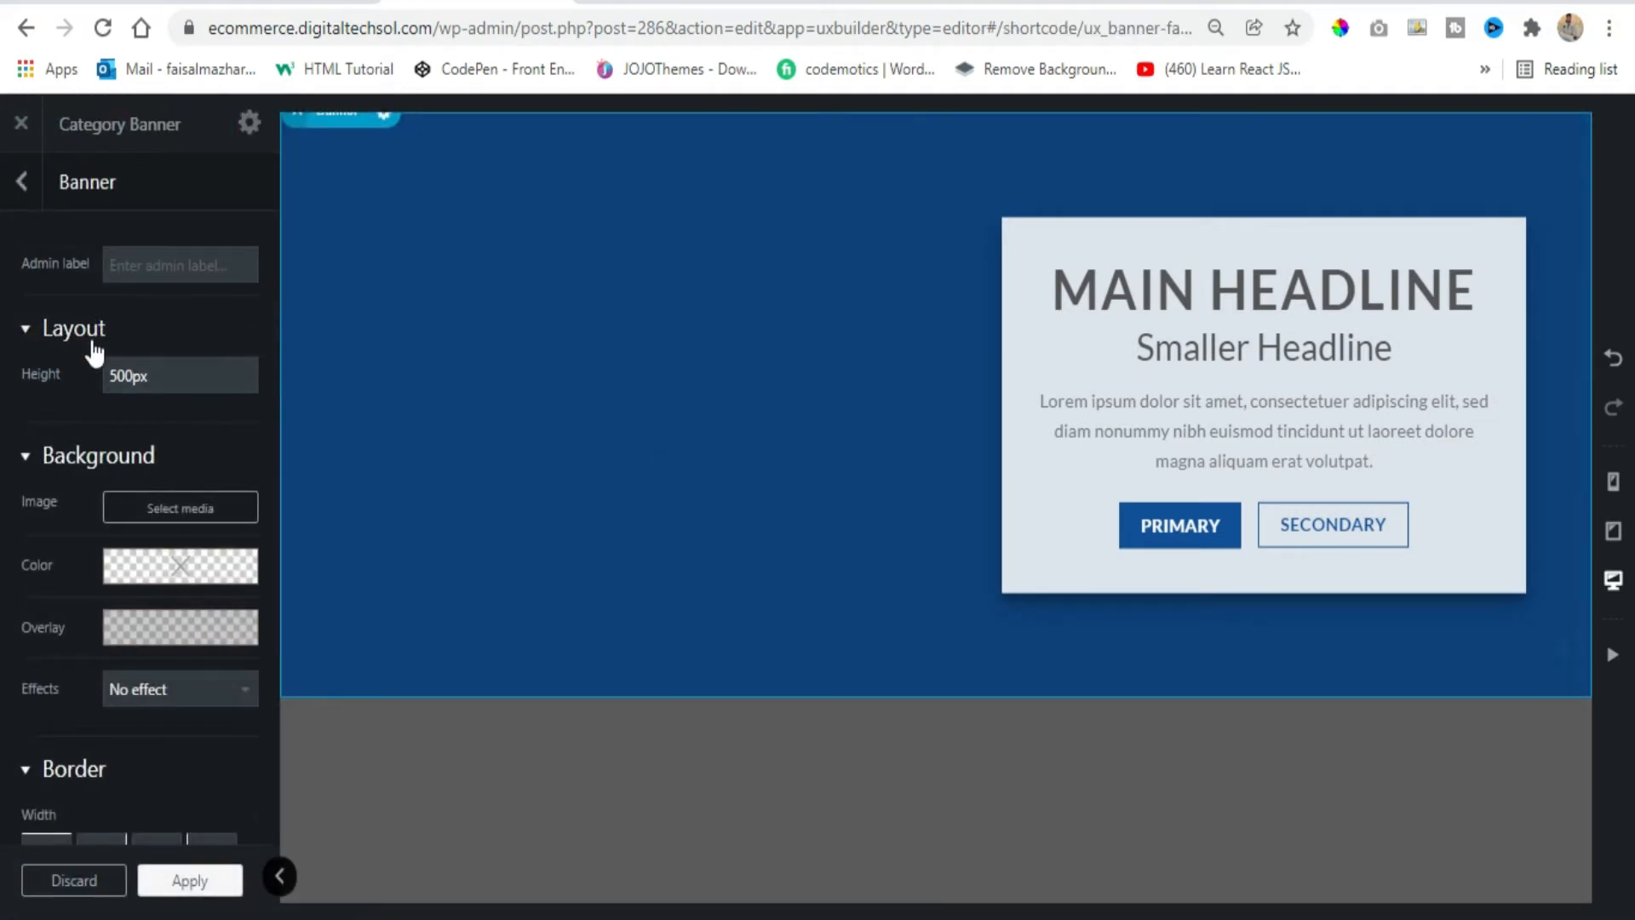
click(150, 377)
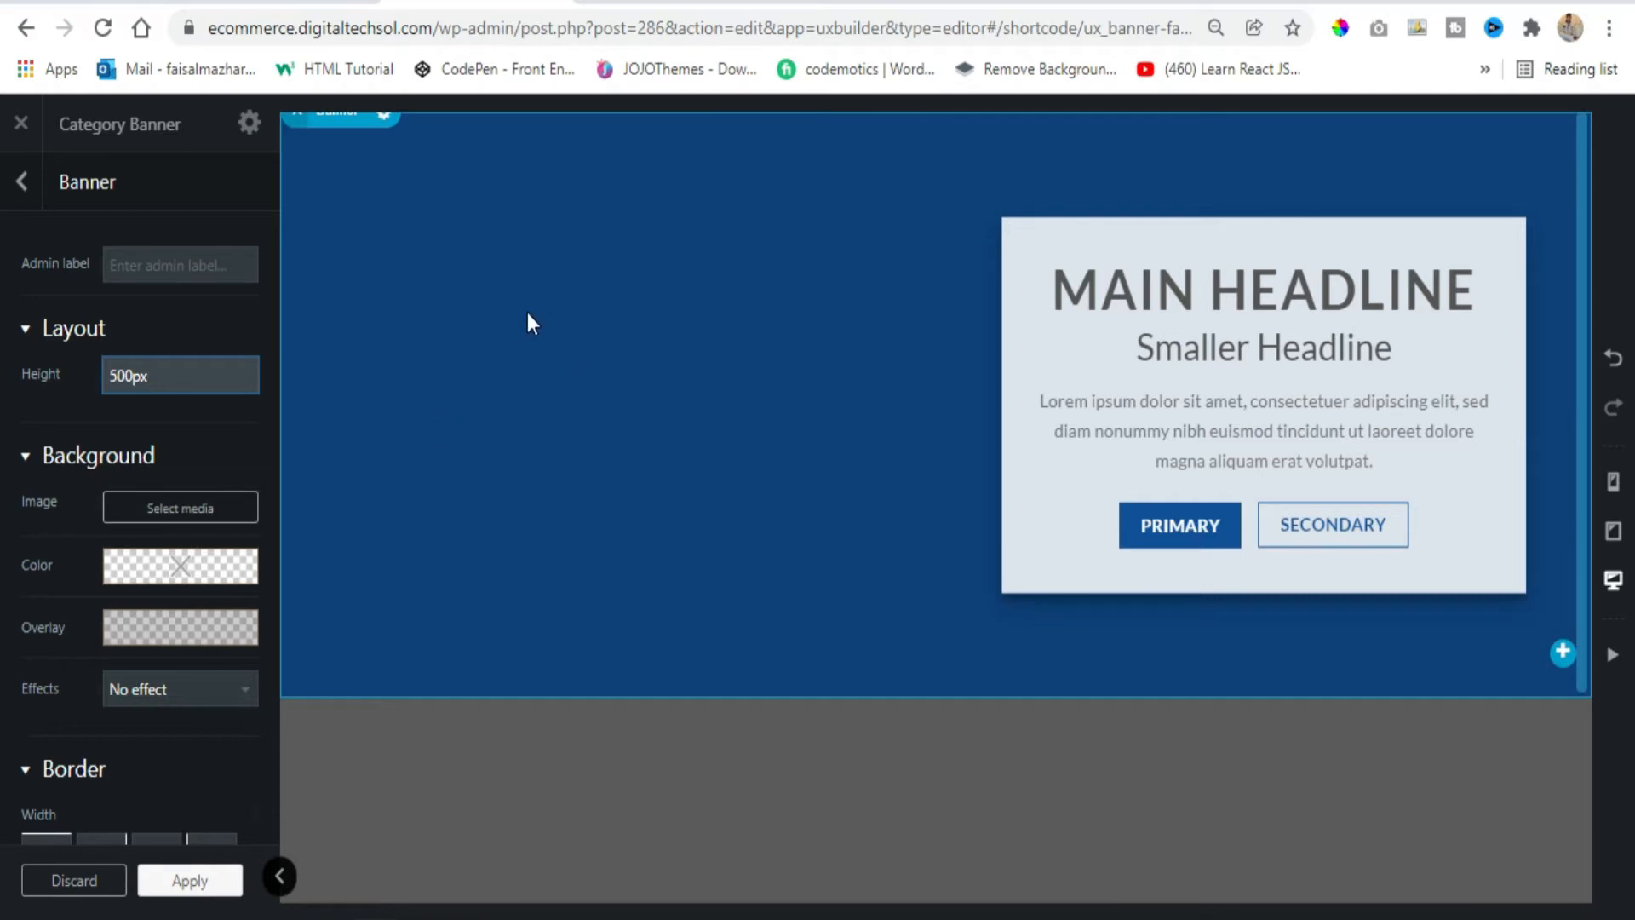
click(192, 512)
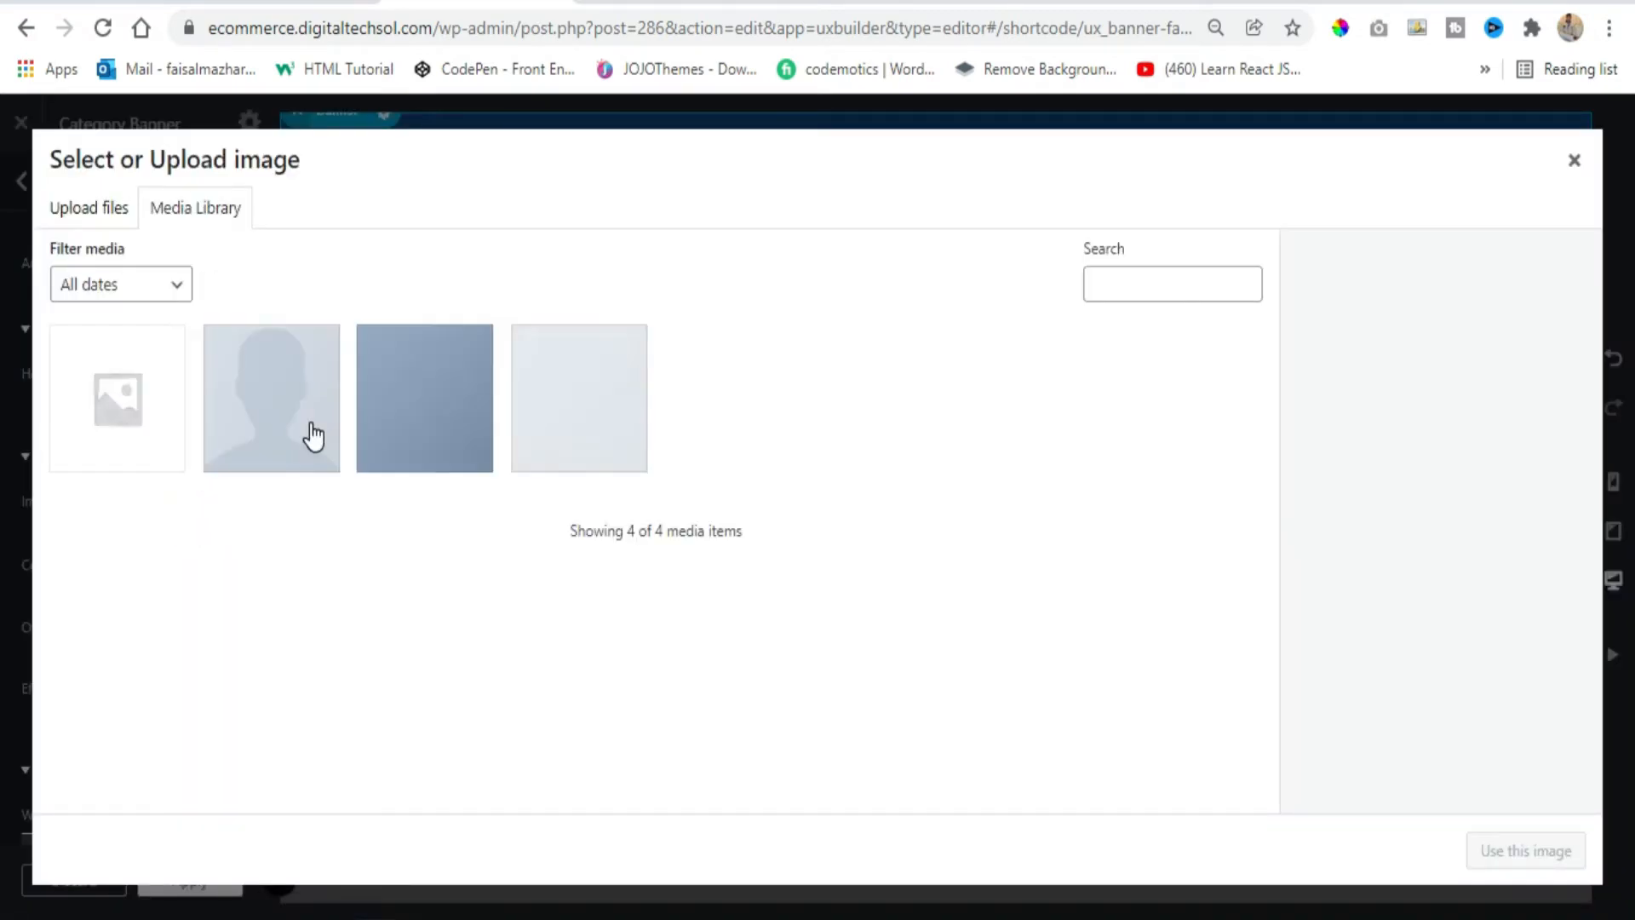
click(631, 423)
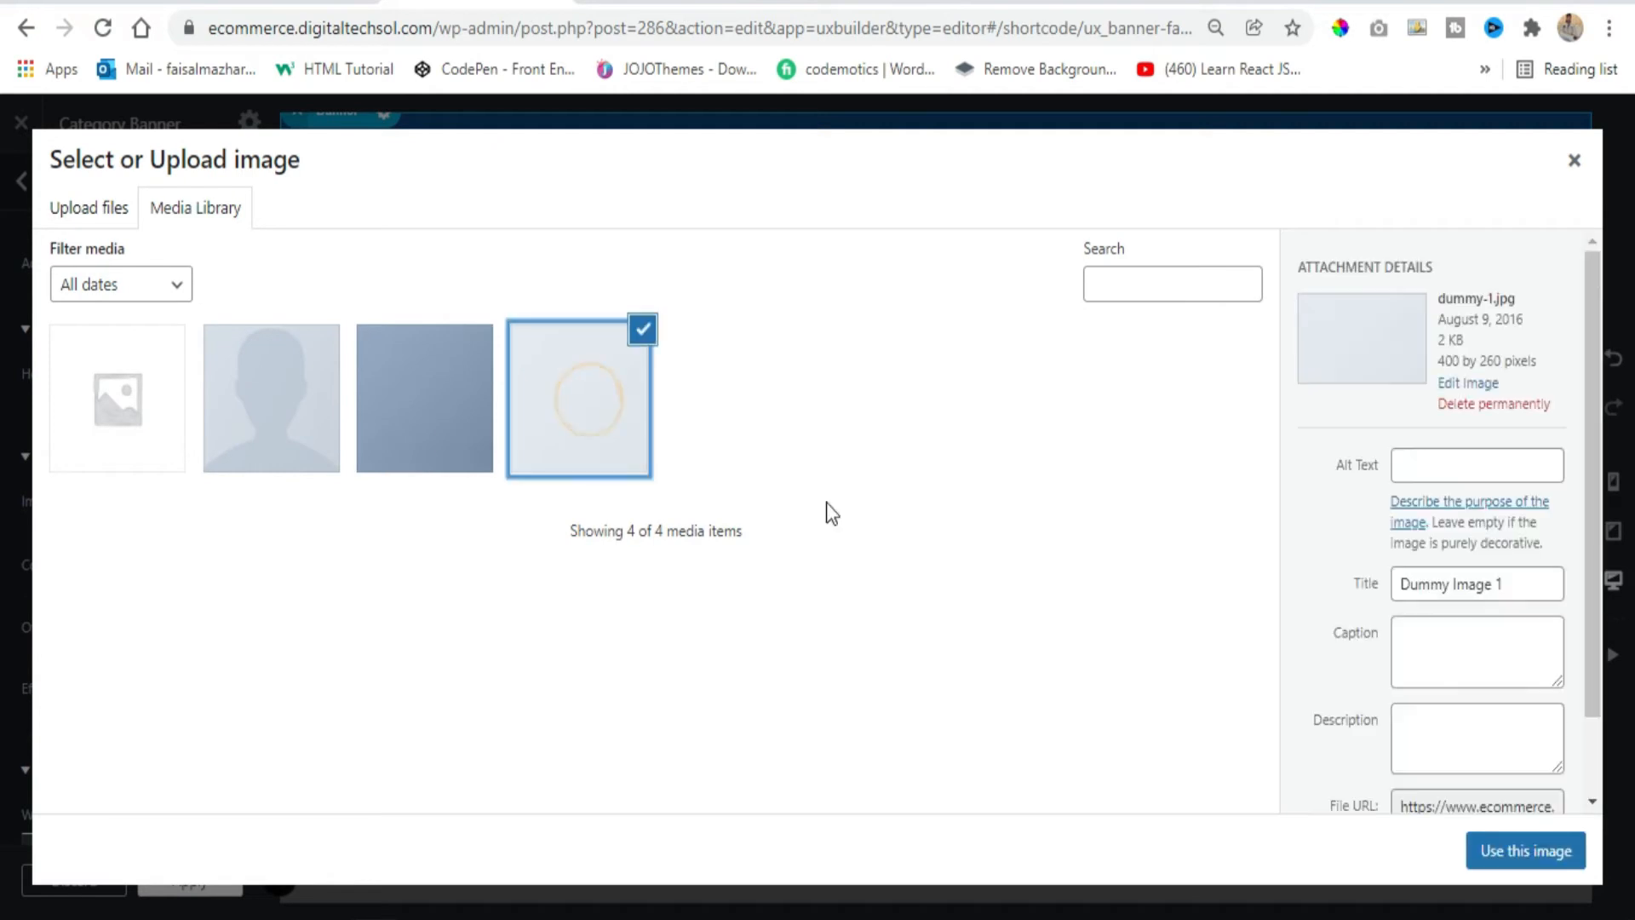
click(1515, 867)
Step: Try a blue overlay at about 0.076 opacity on the banner background, and clear the overlay color
mouse_move(168, 749)
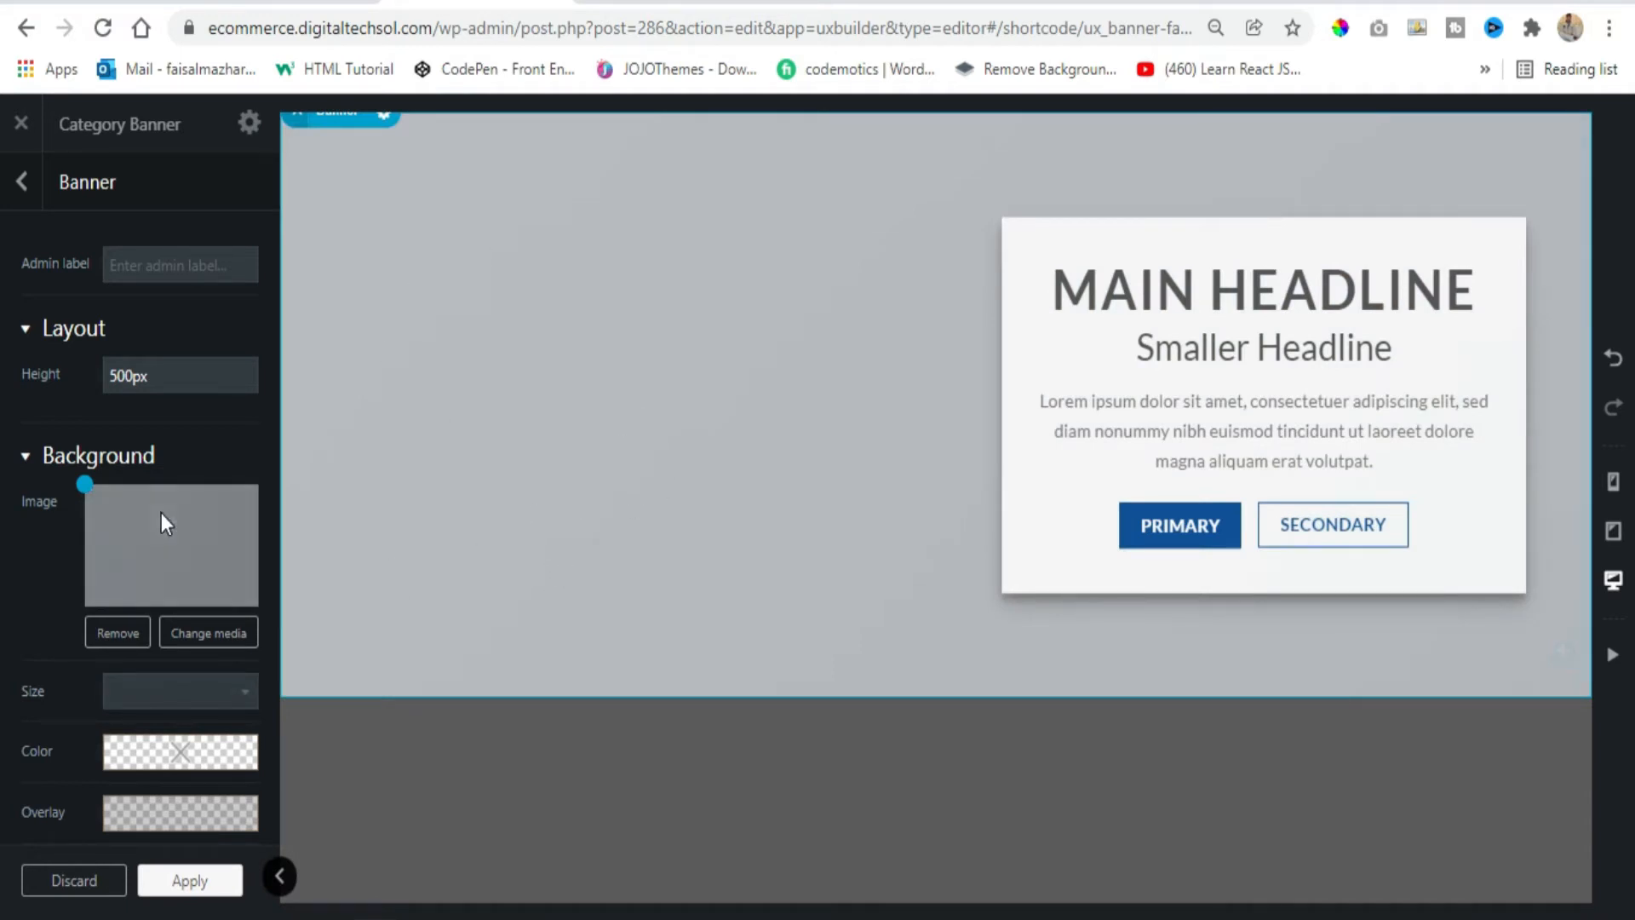
scroll(161, 513, down, 3)
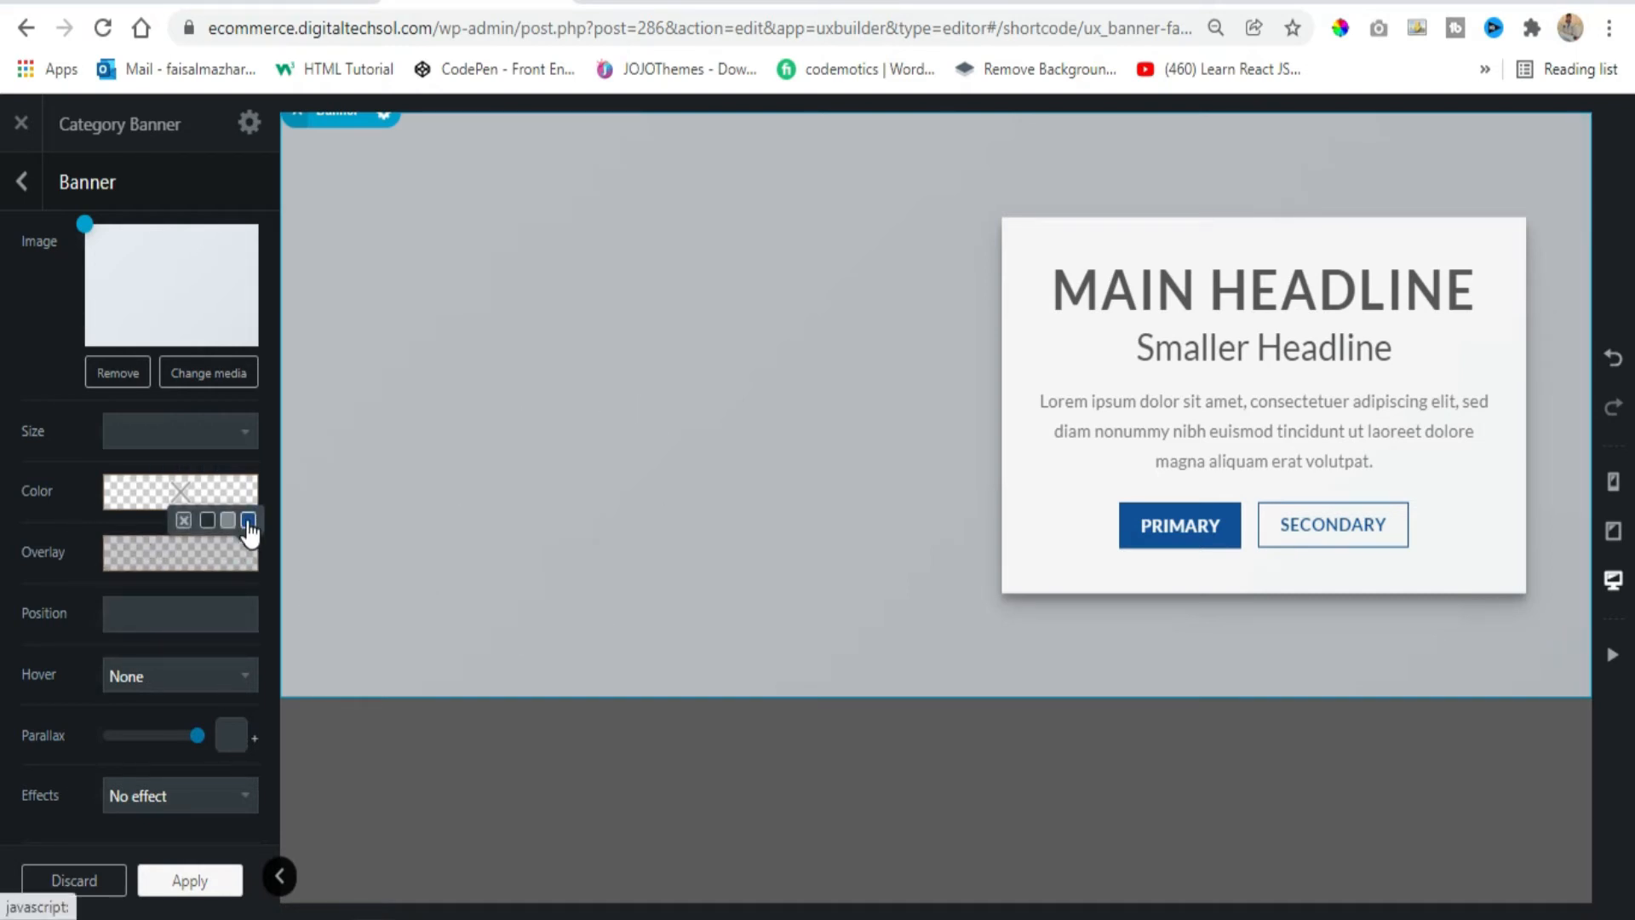
click(248, 521)
click(217, 560)
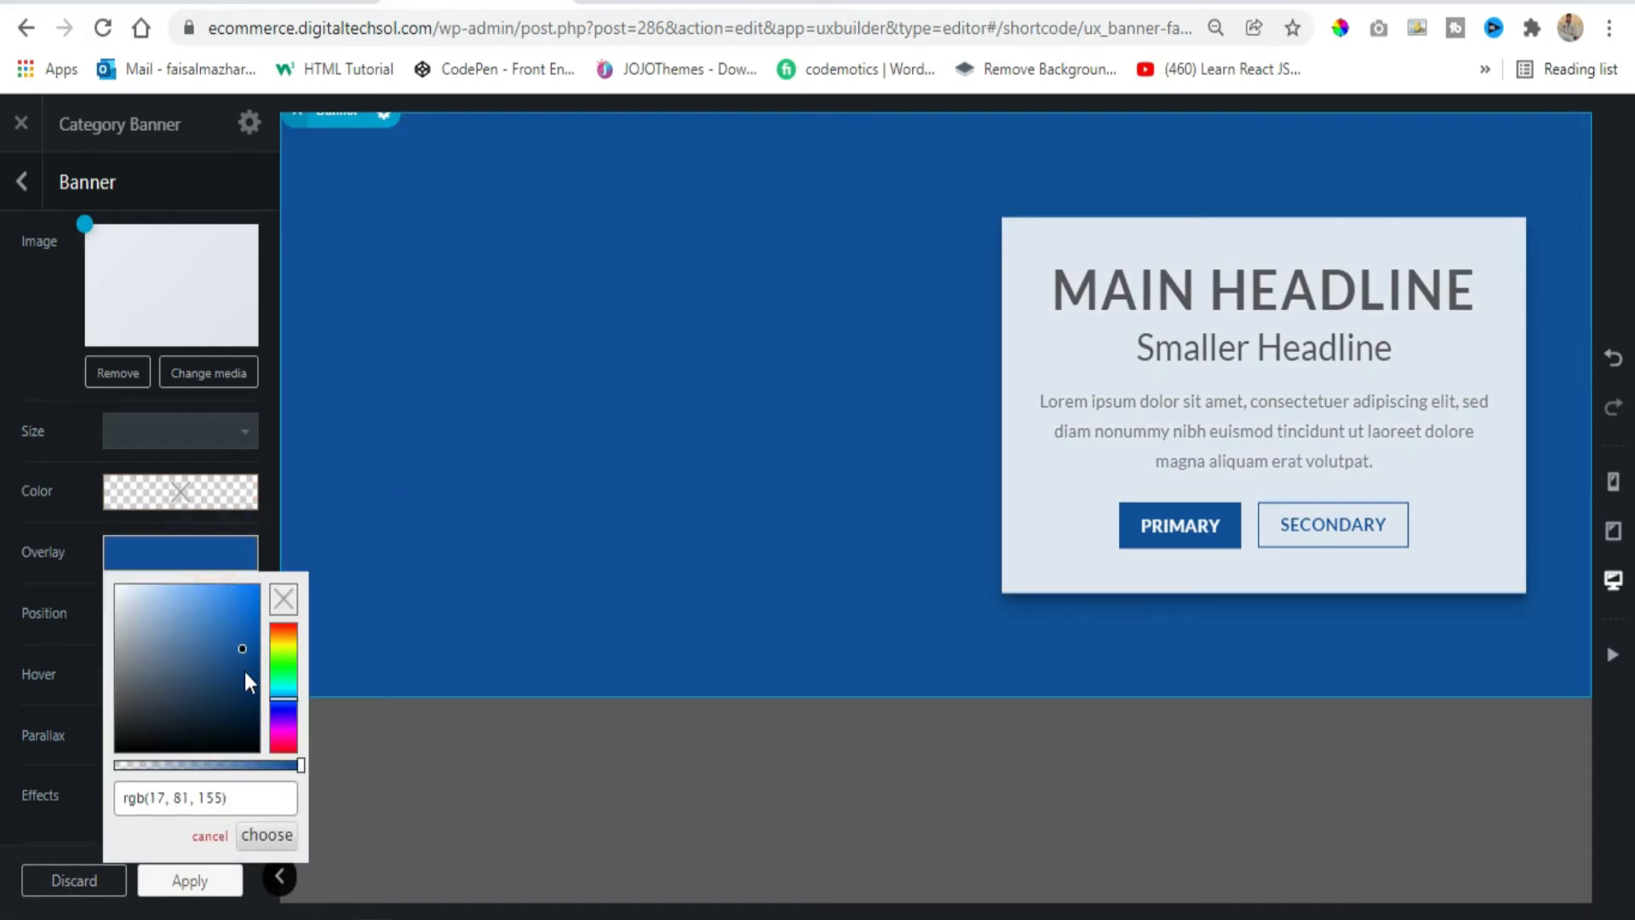
drag(299, 771, 130, 775)
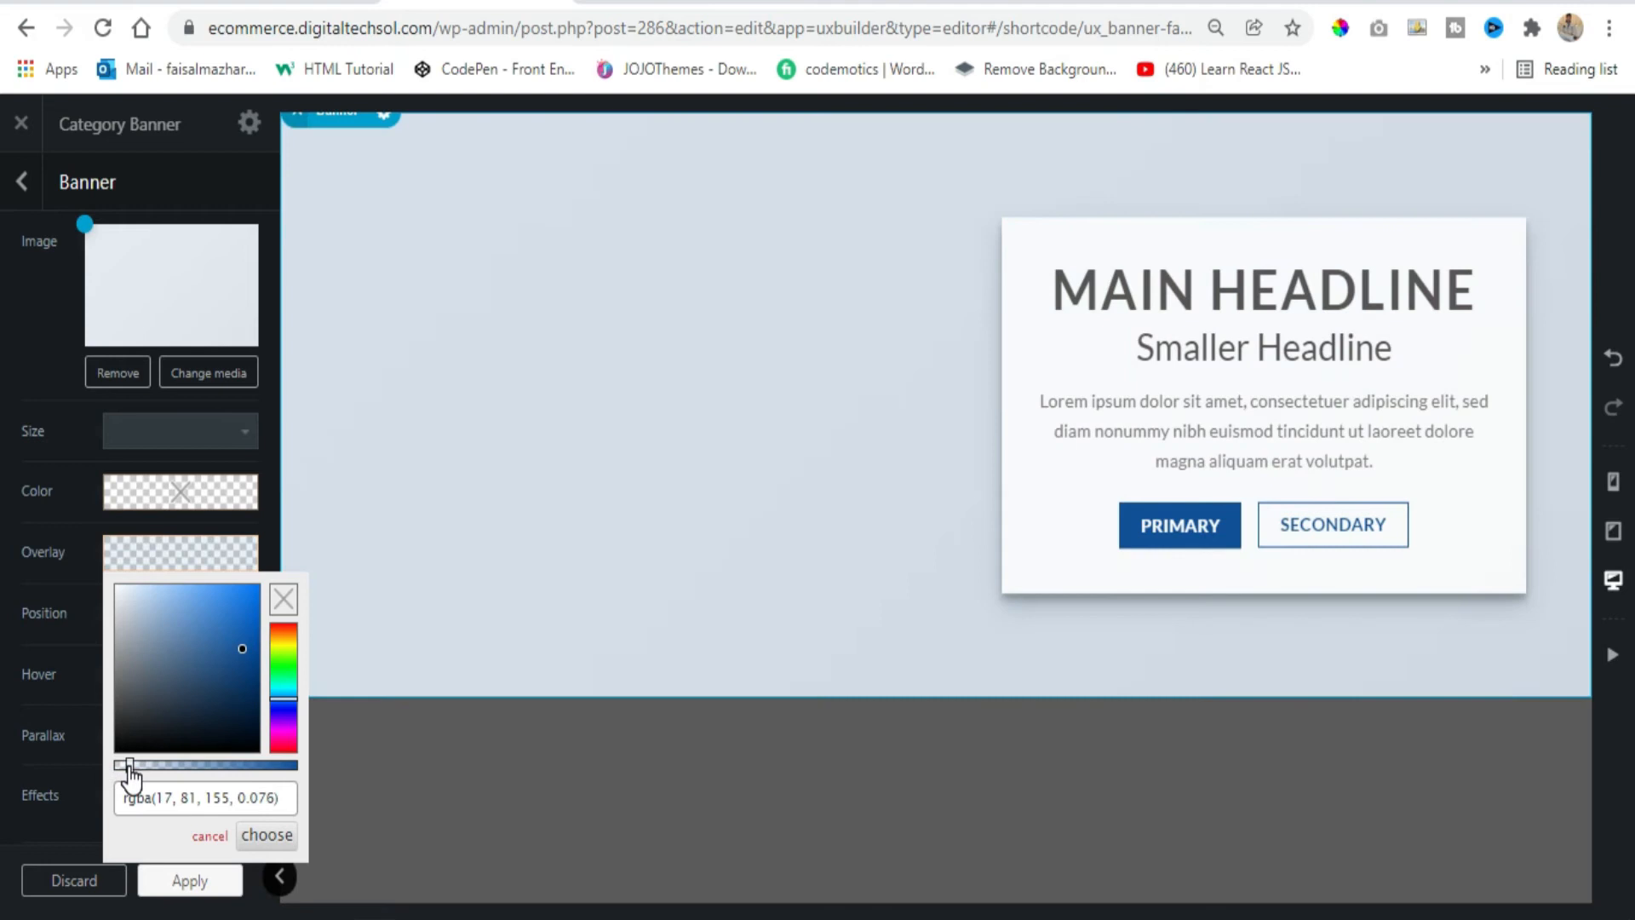
click(283, 589)
click(162, 550)
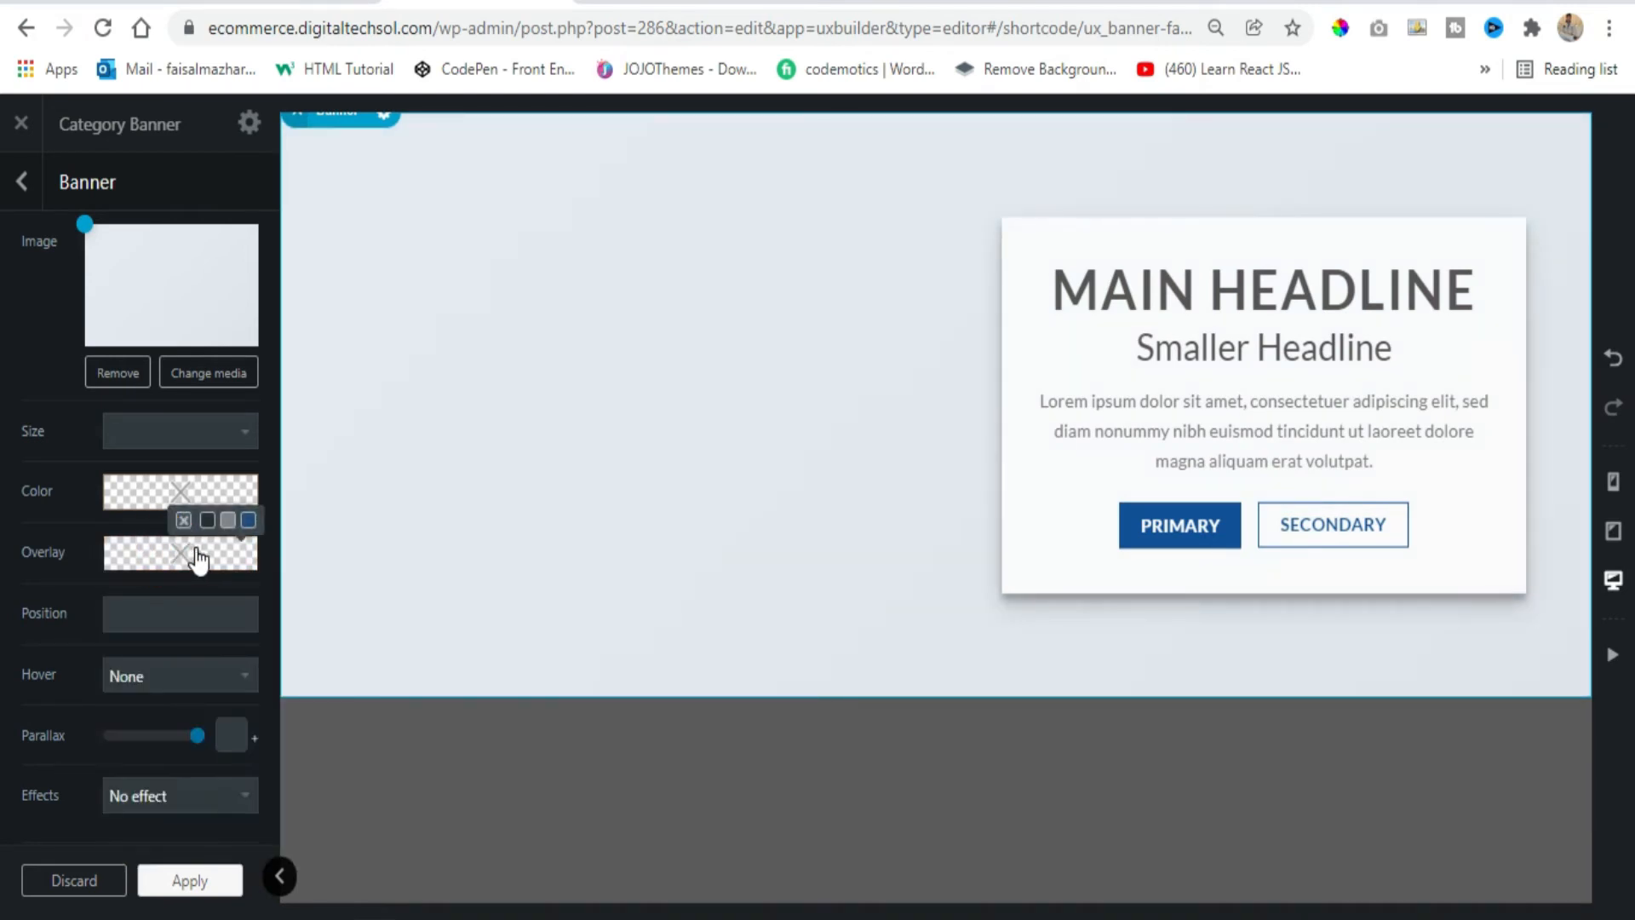
Step: Try the Snow effect on the banner background, and change the effect to Confetti
scroll(171, 570, down, 2)
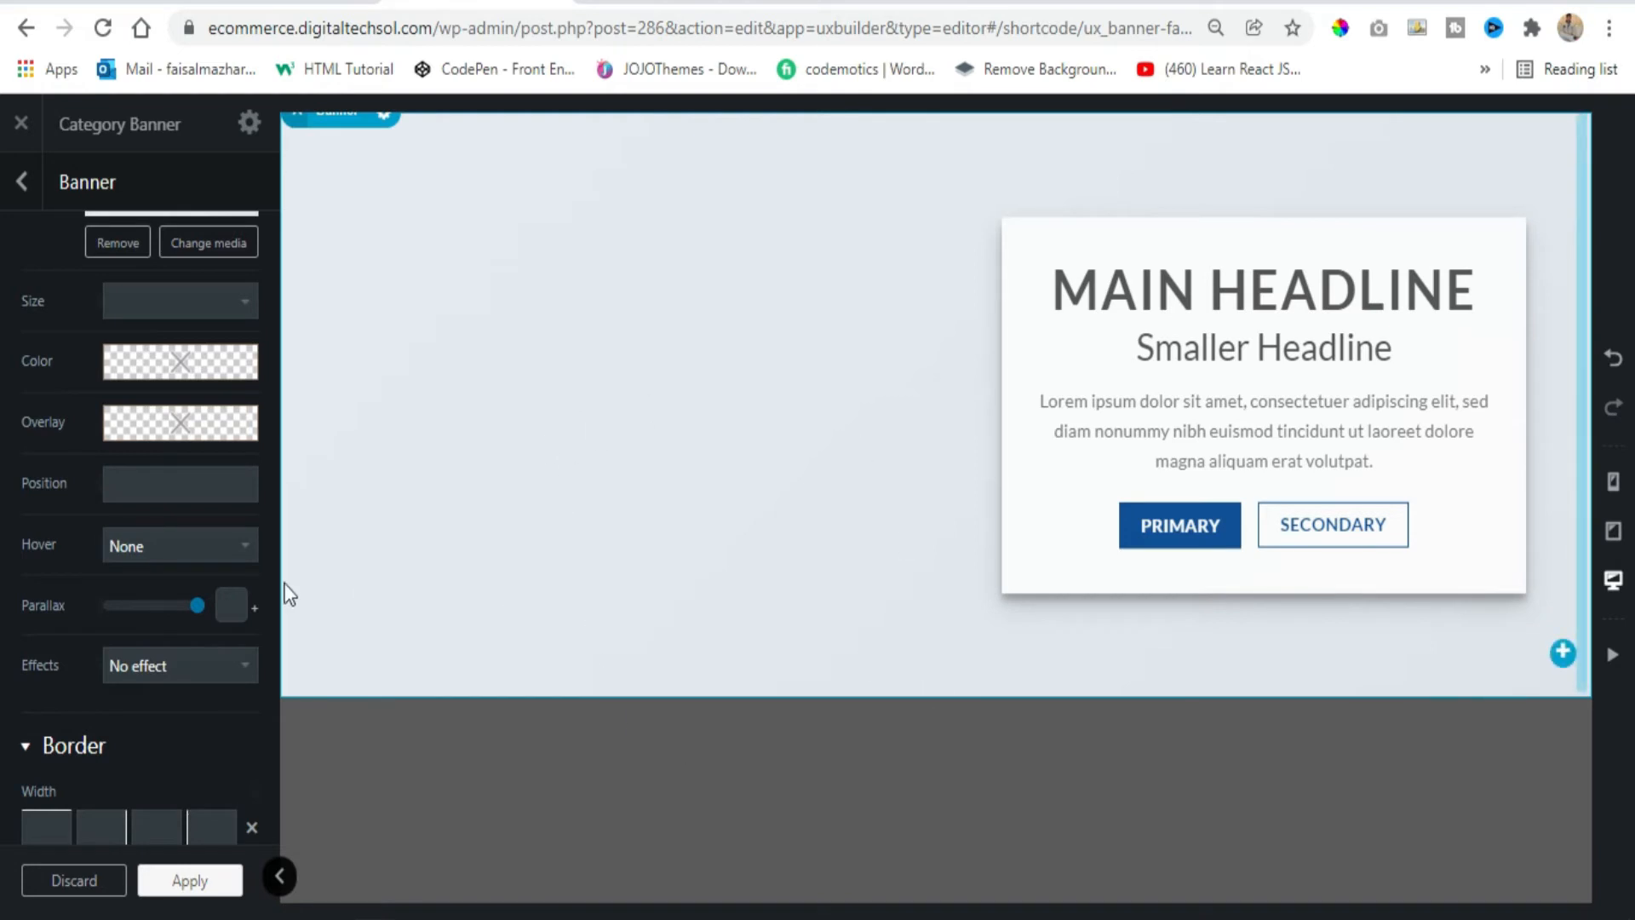
scroll(102, 648, down, 2)
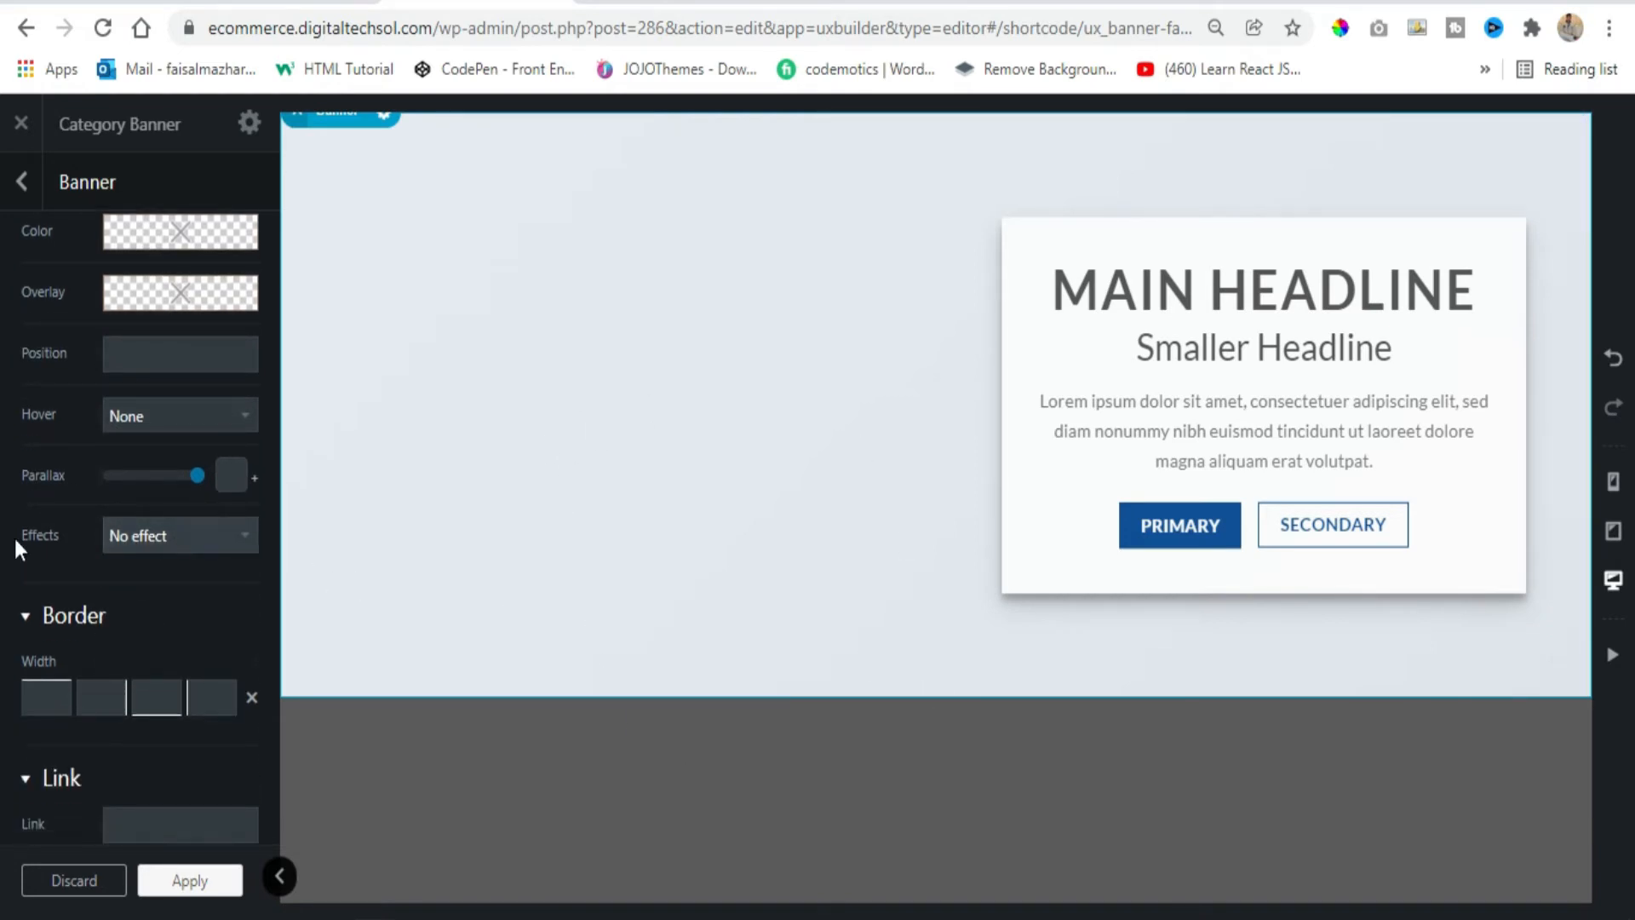
click(163, 540)
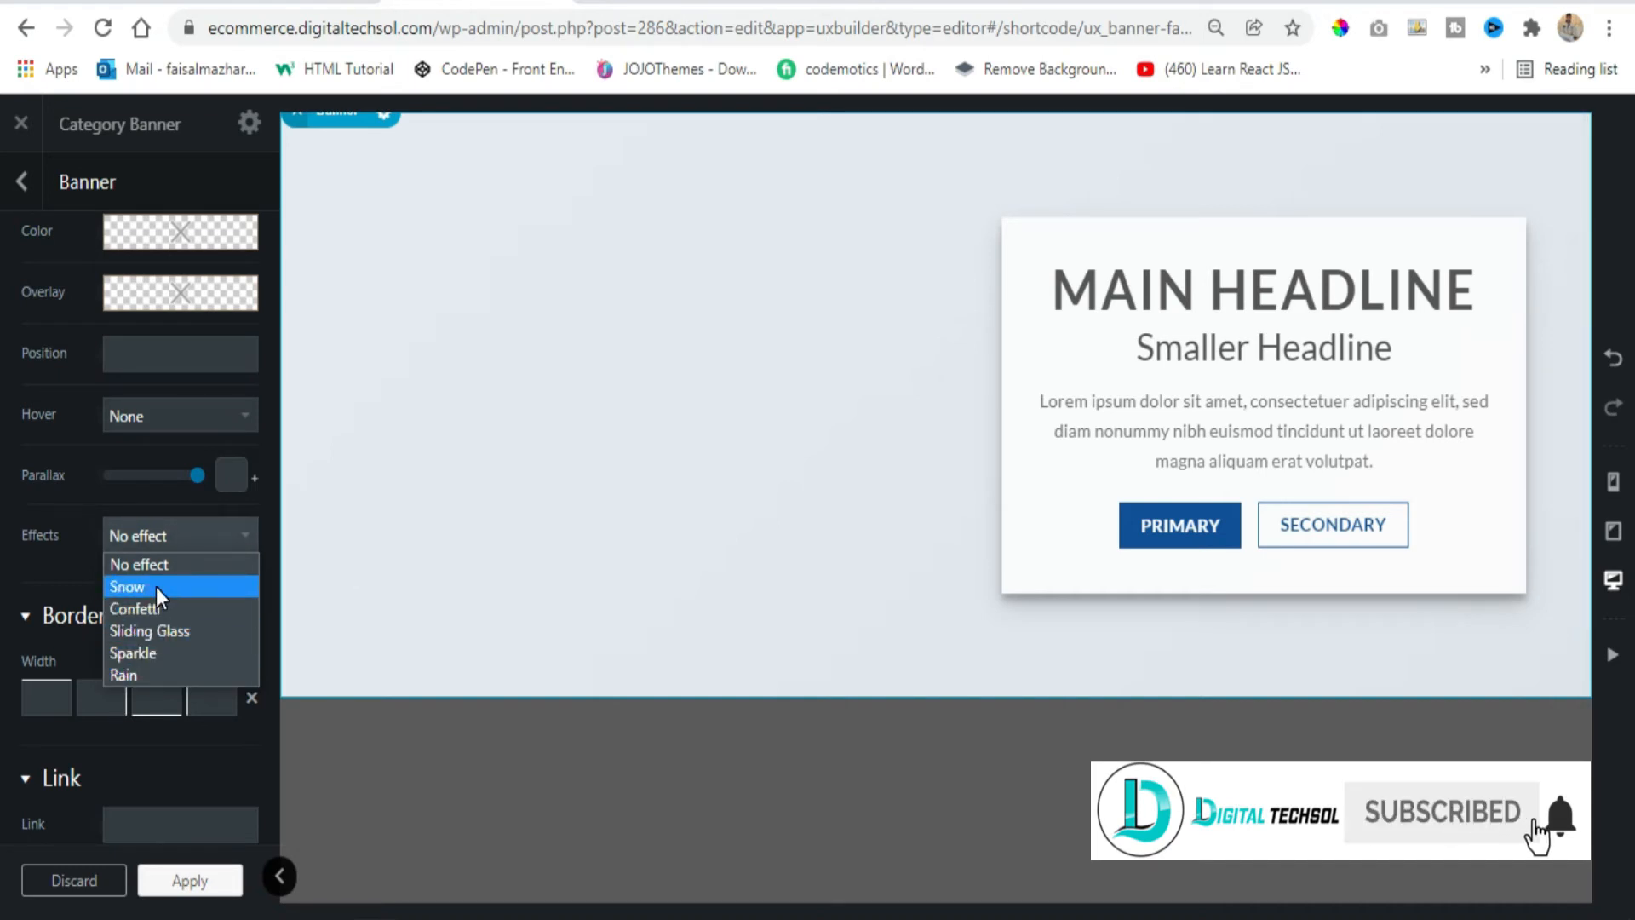
click(156, 586)
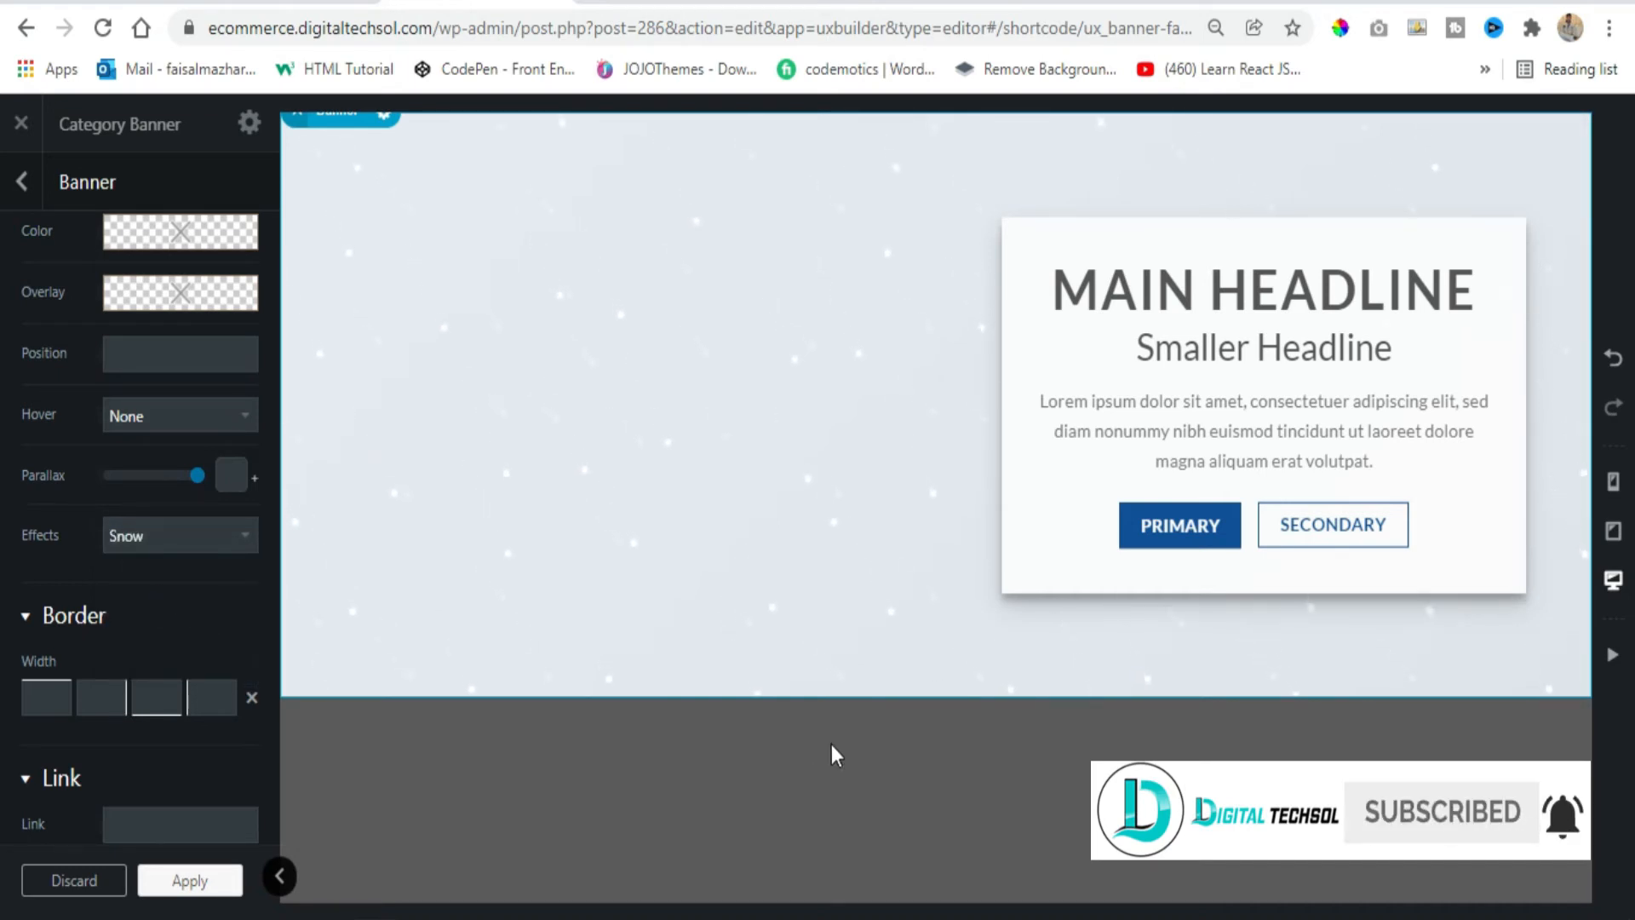
click(156, 536)
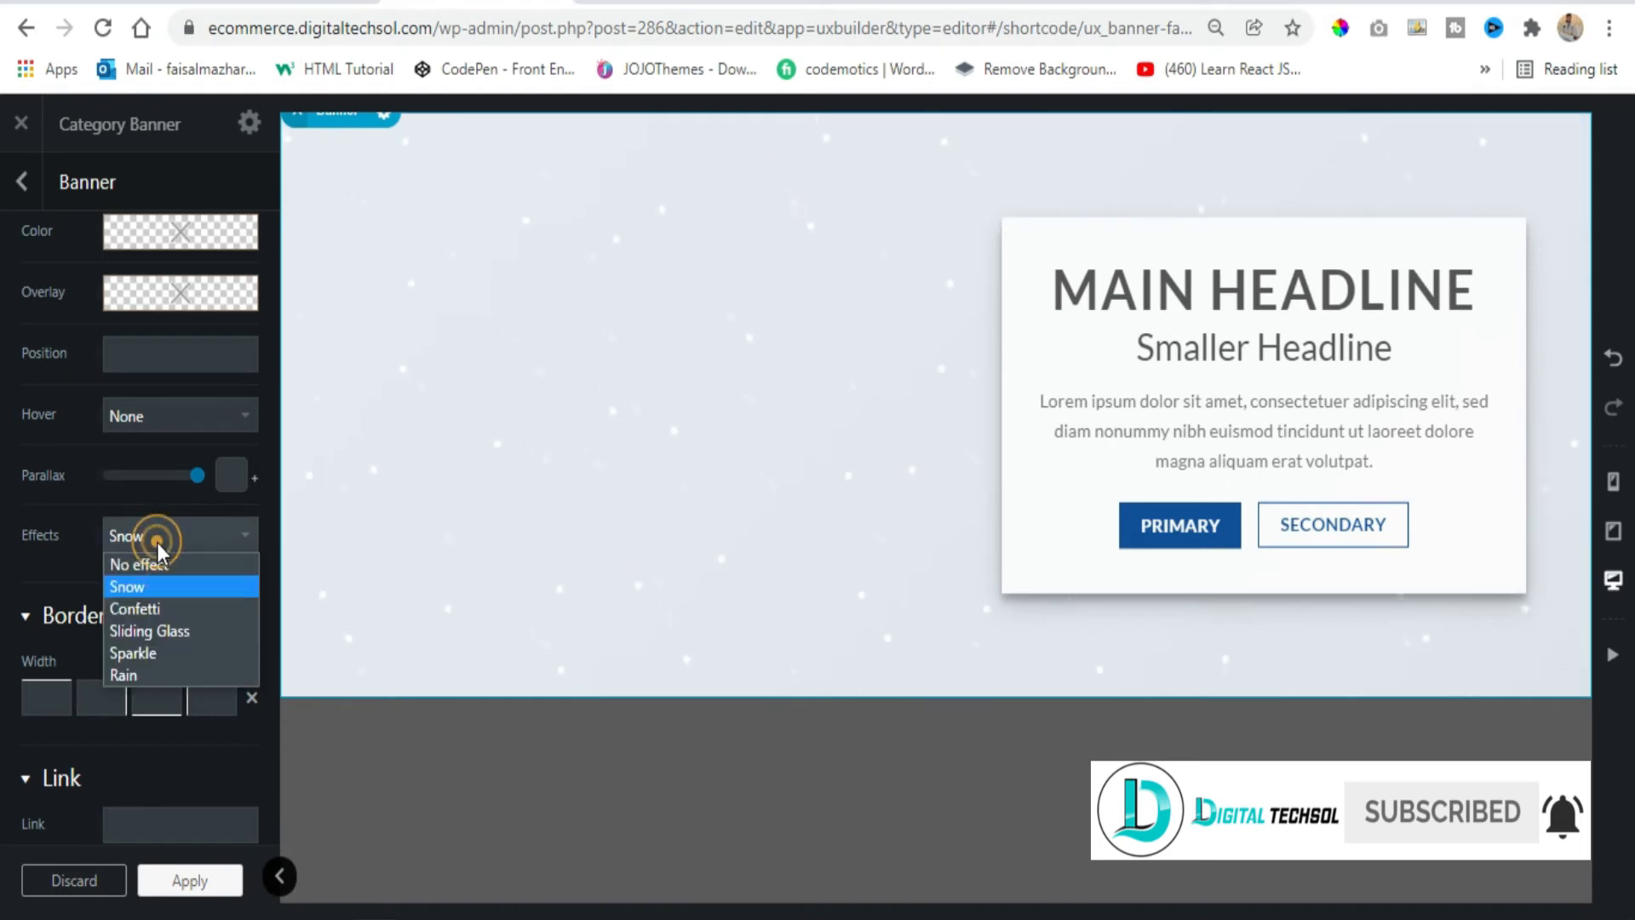
click(157, 608)
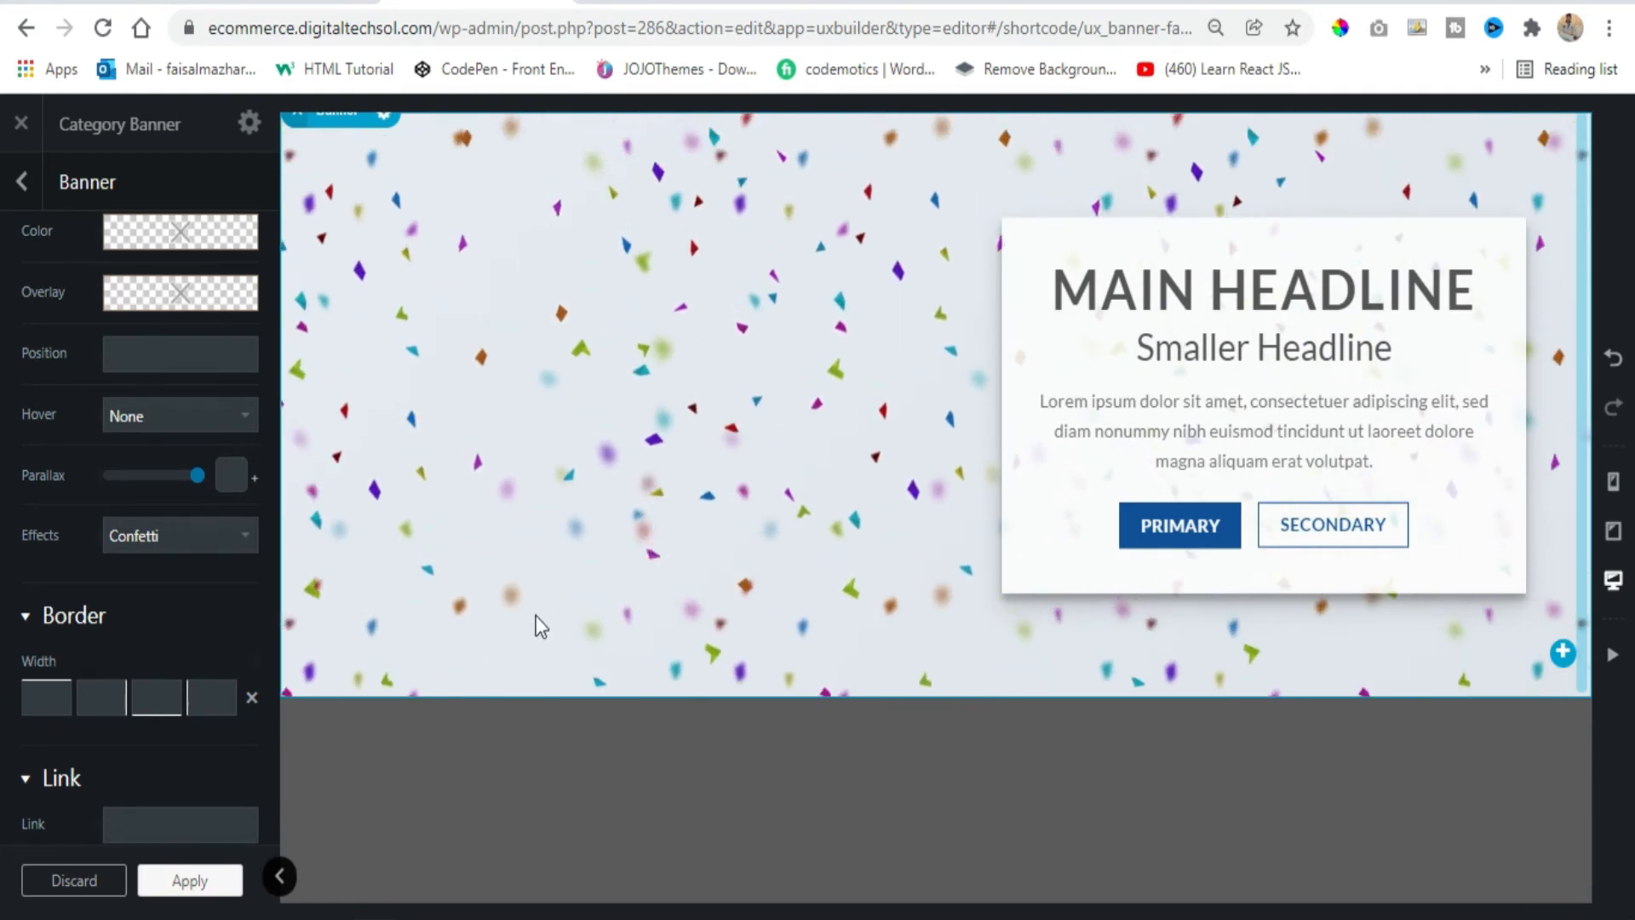
Step: Apply the banner changes, then reload the Bags category page and check the banner above the product list
click(189, 886)
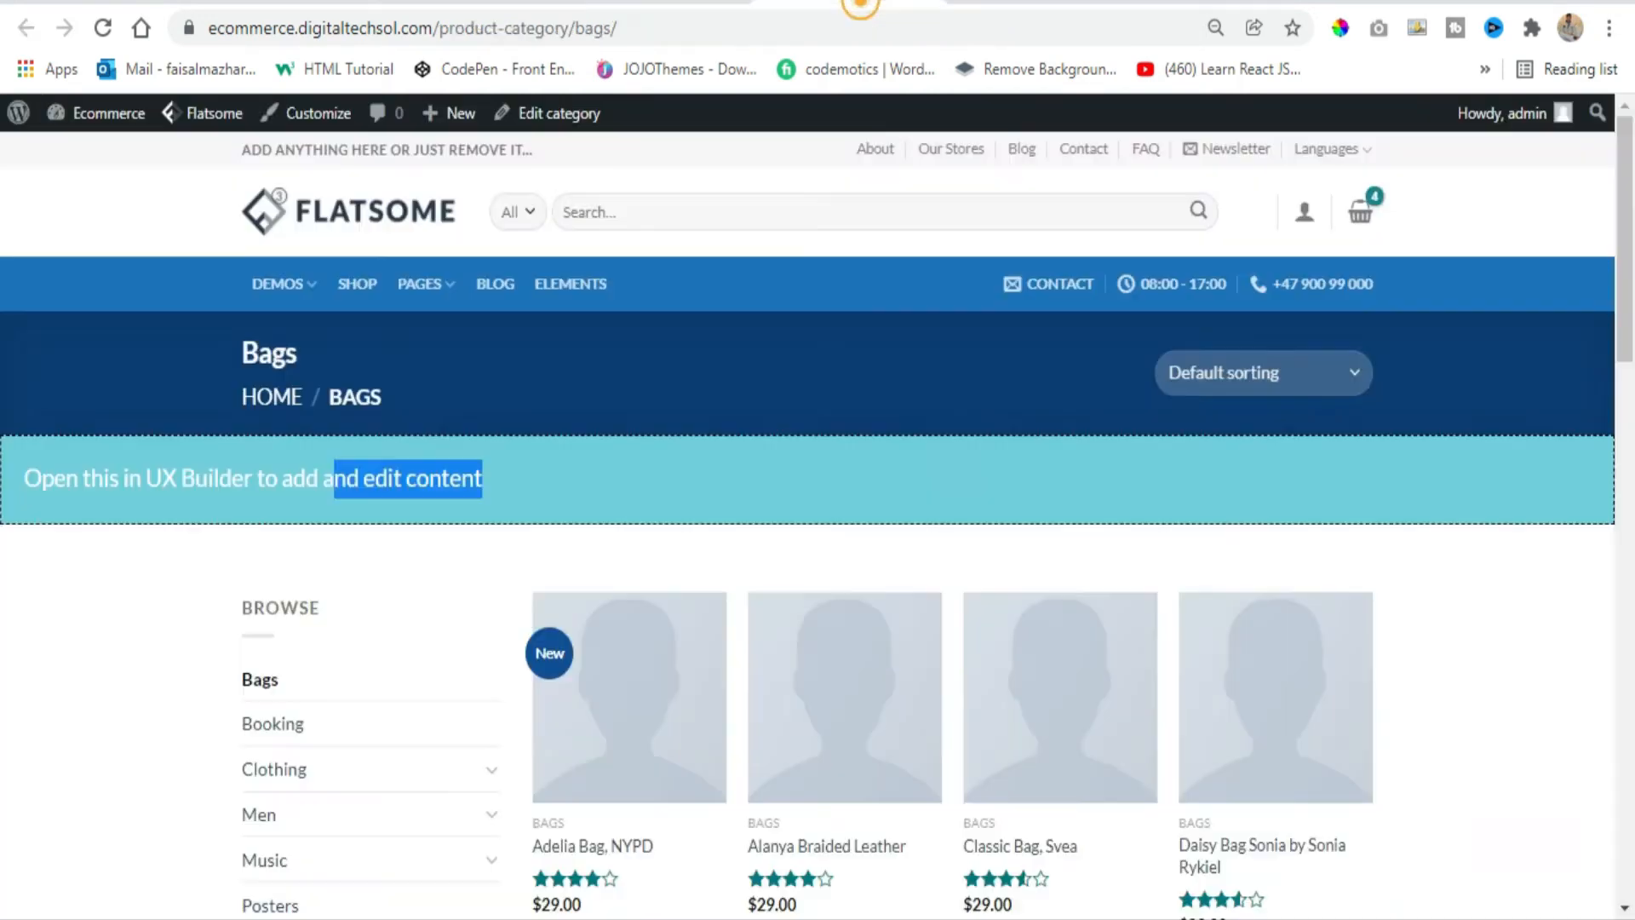
key(F5)
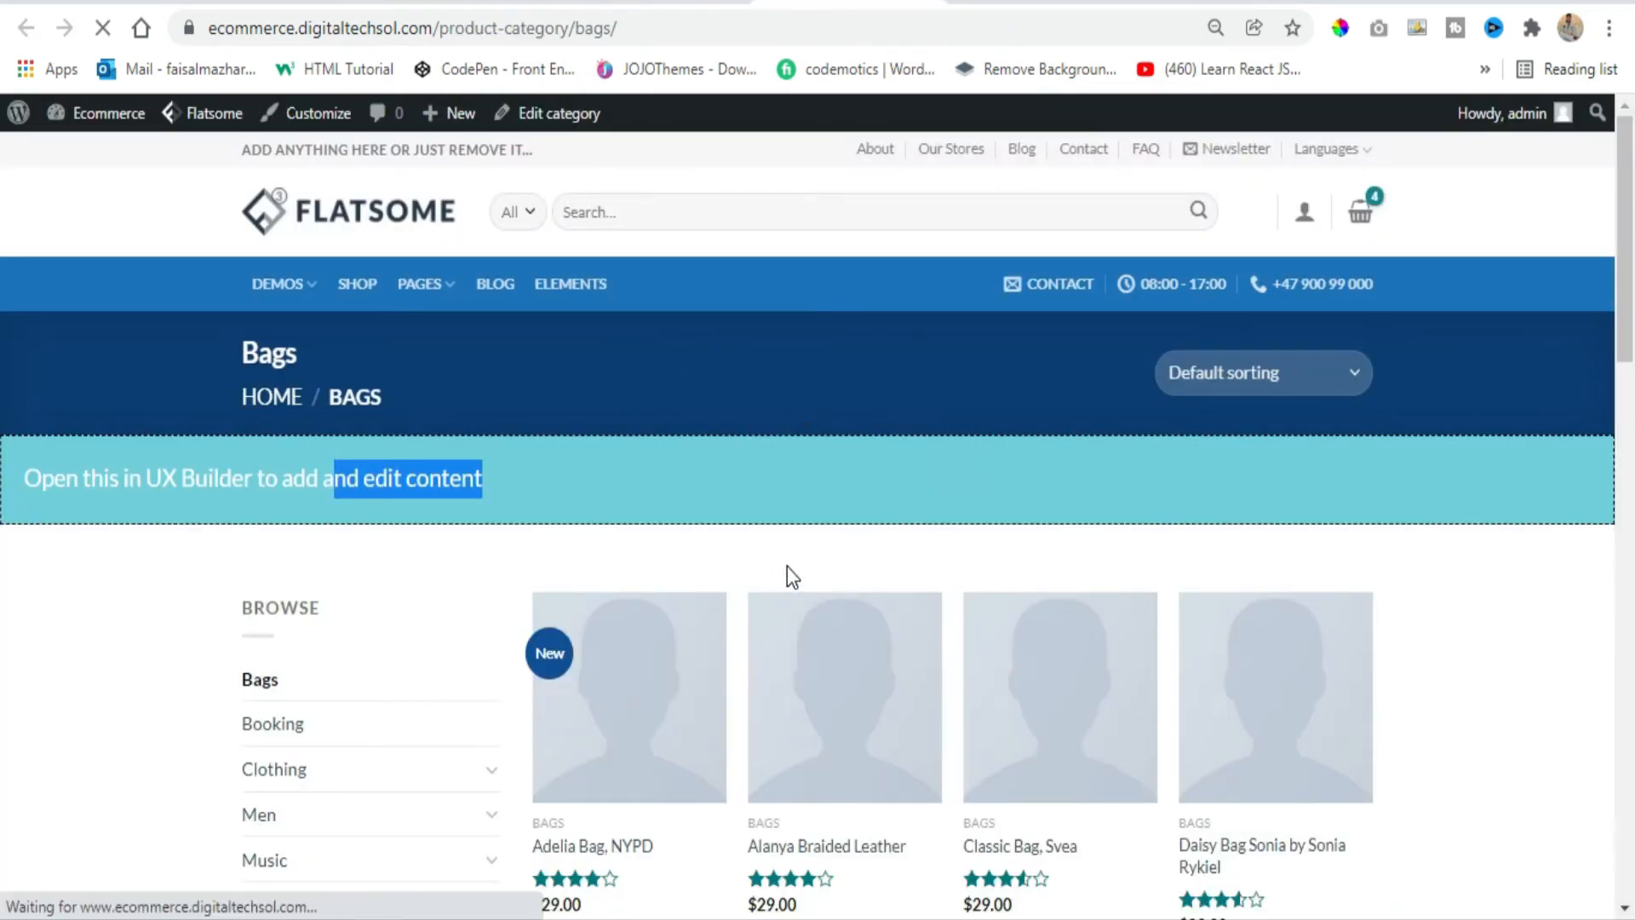
mouse_move(722, 497)
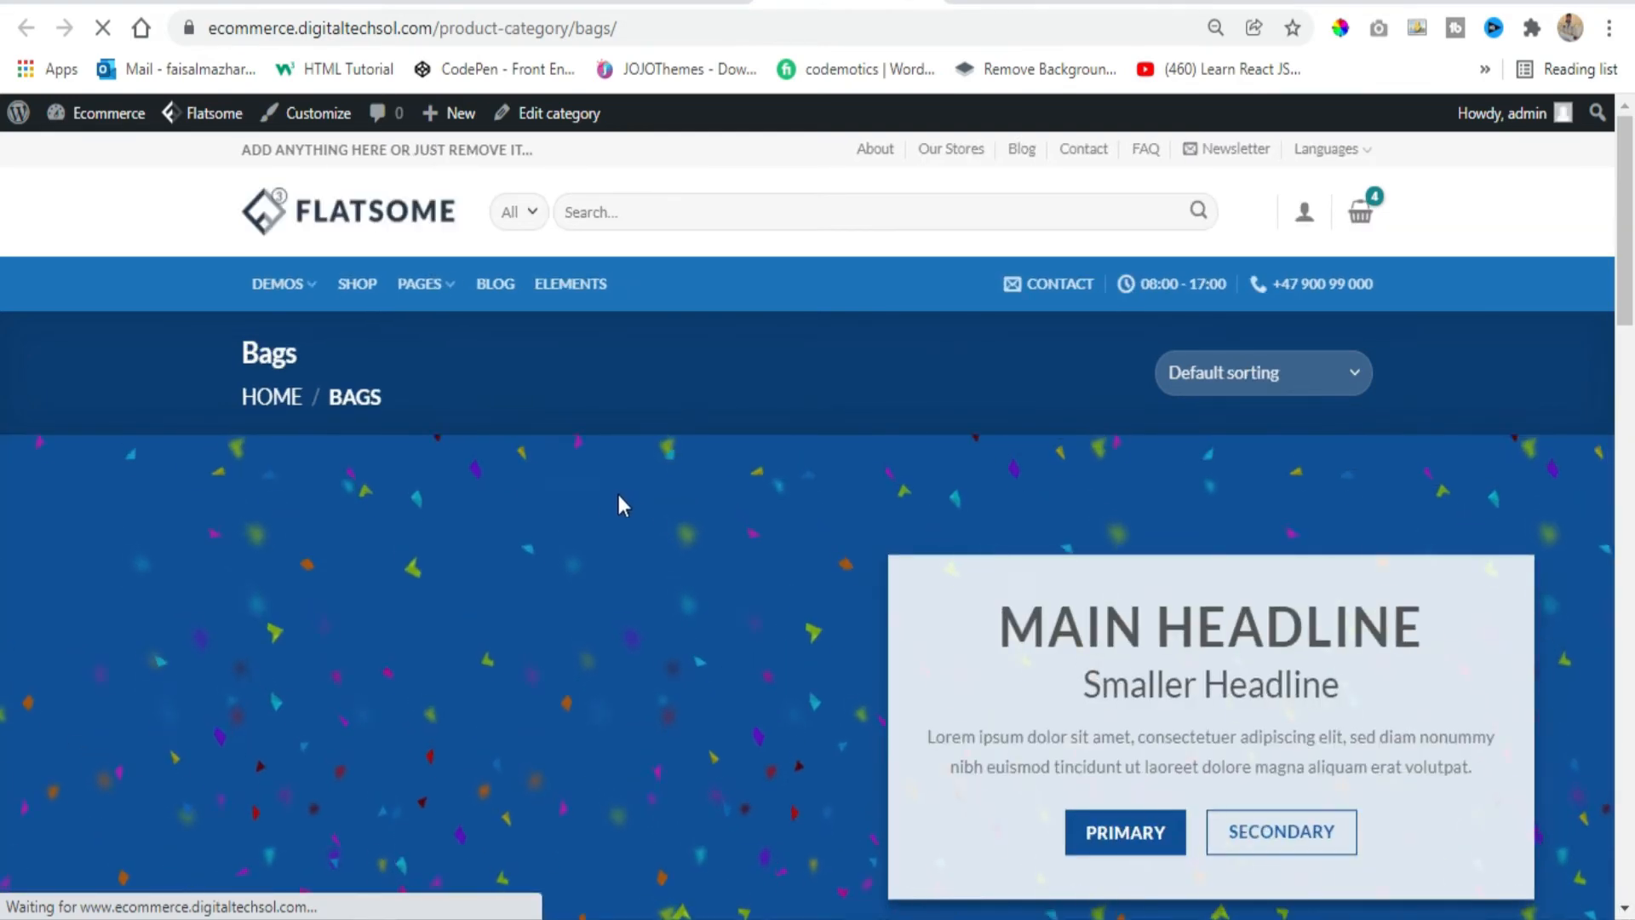
scroll(562, 504, down, 1)
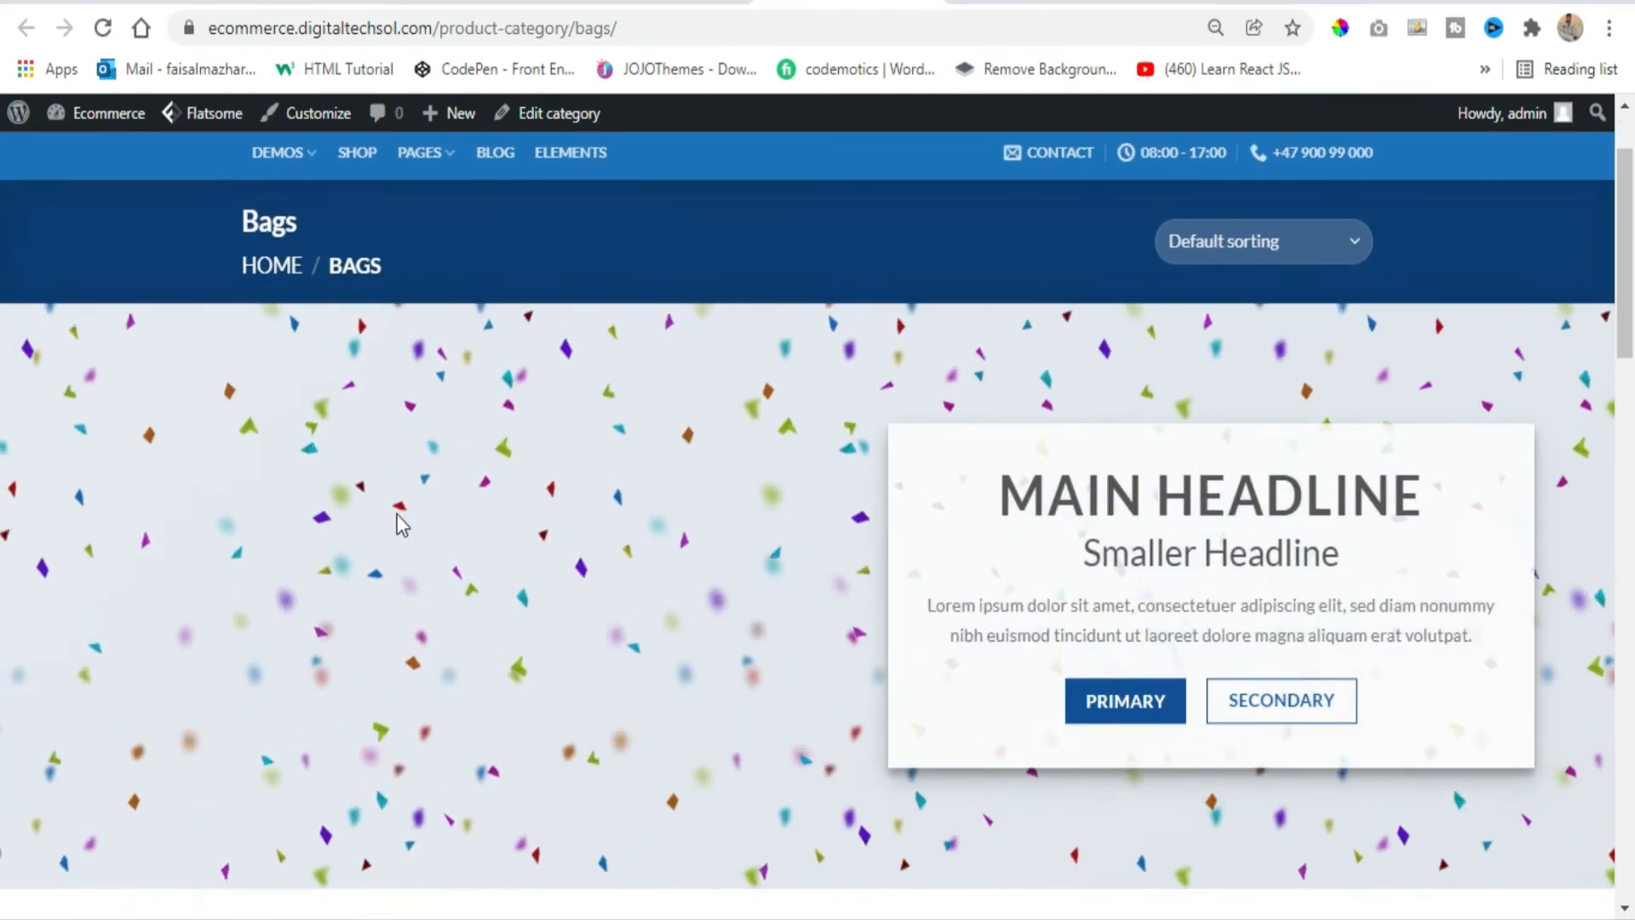
scroll(400, 524, down, 1)
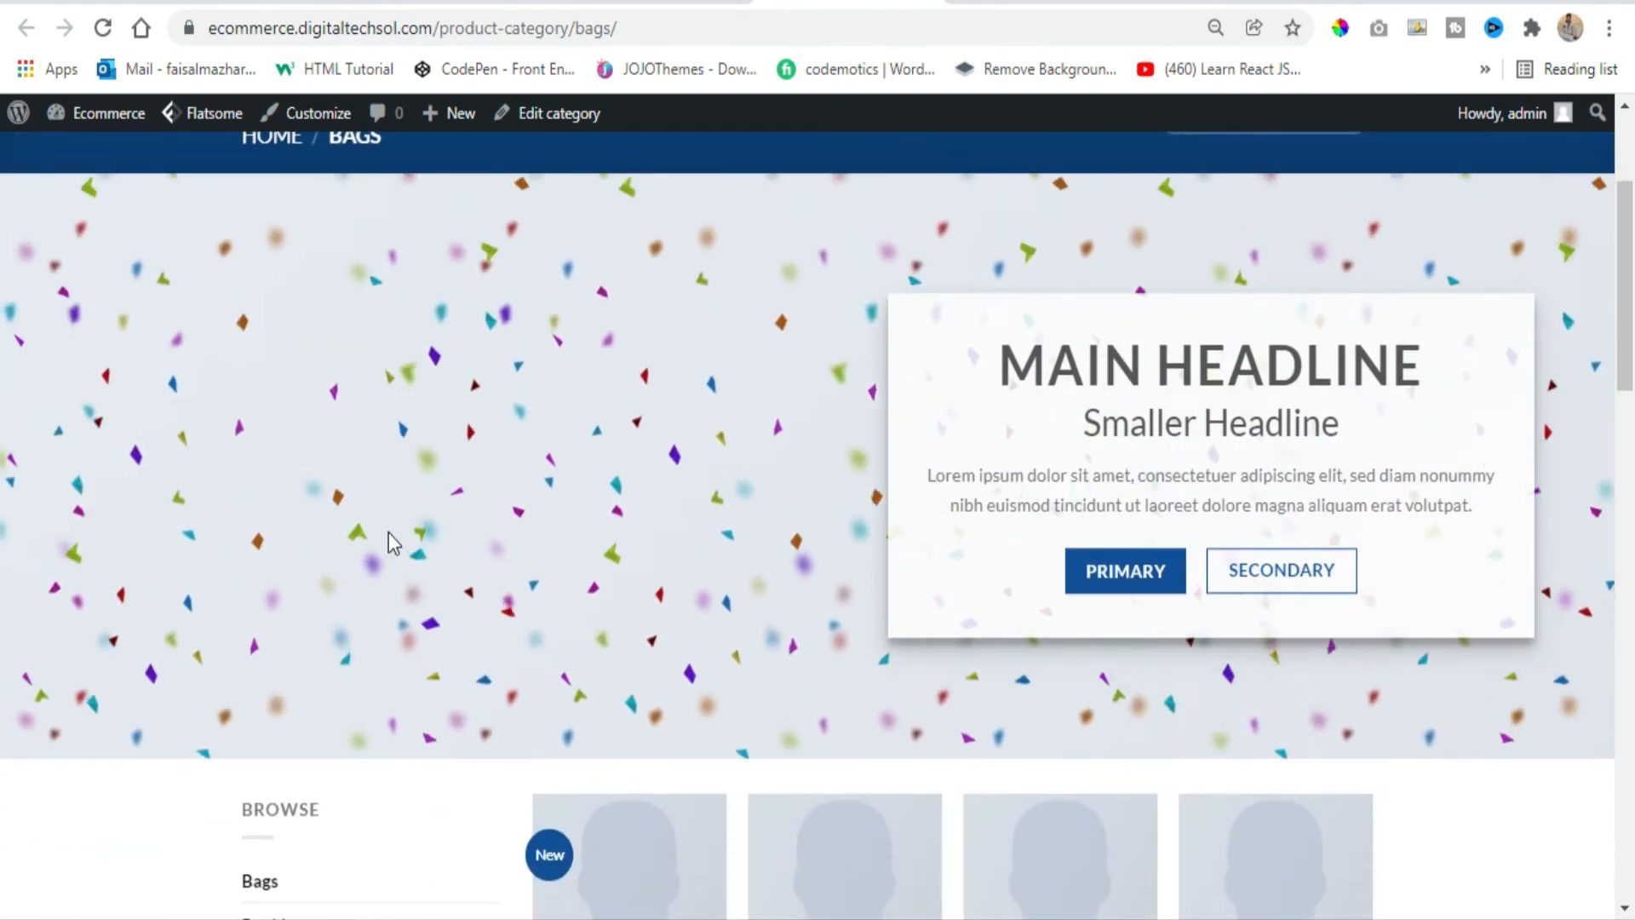
scroll(1548, 766, down, 4)
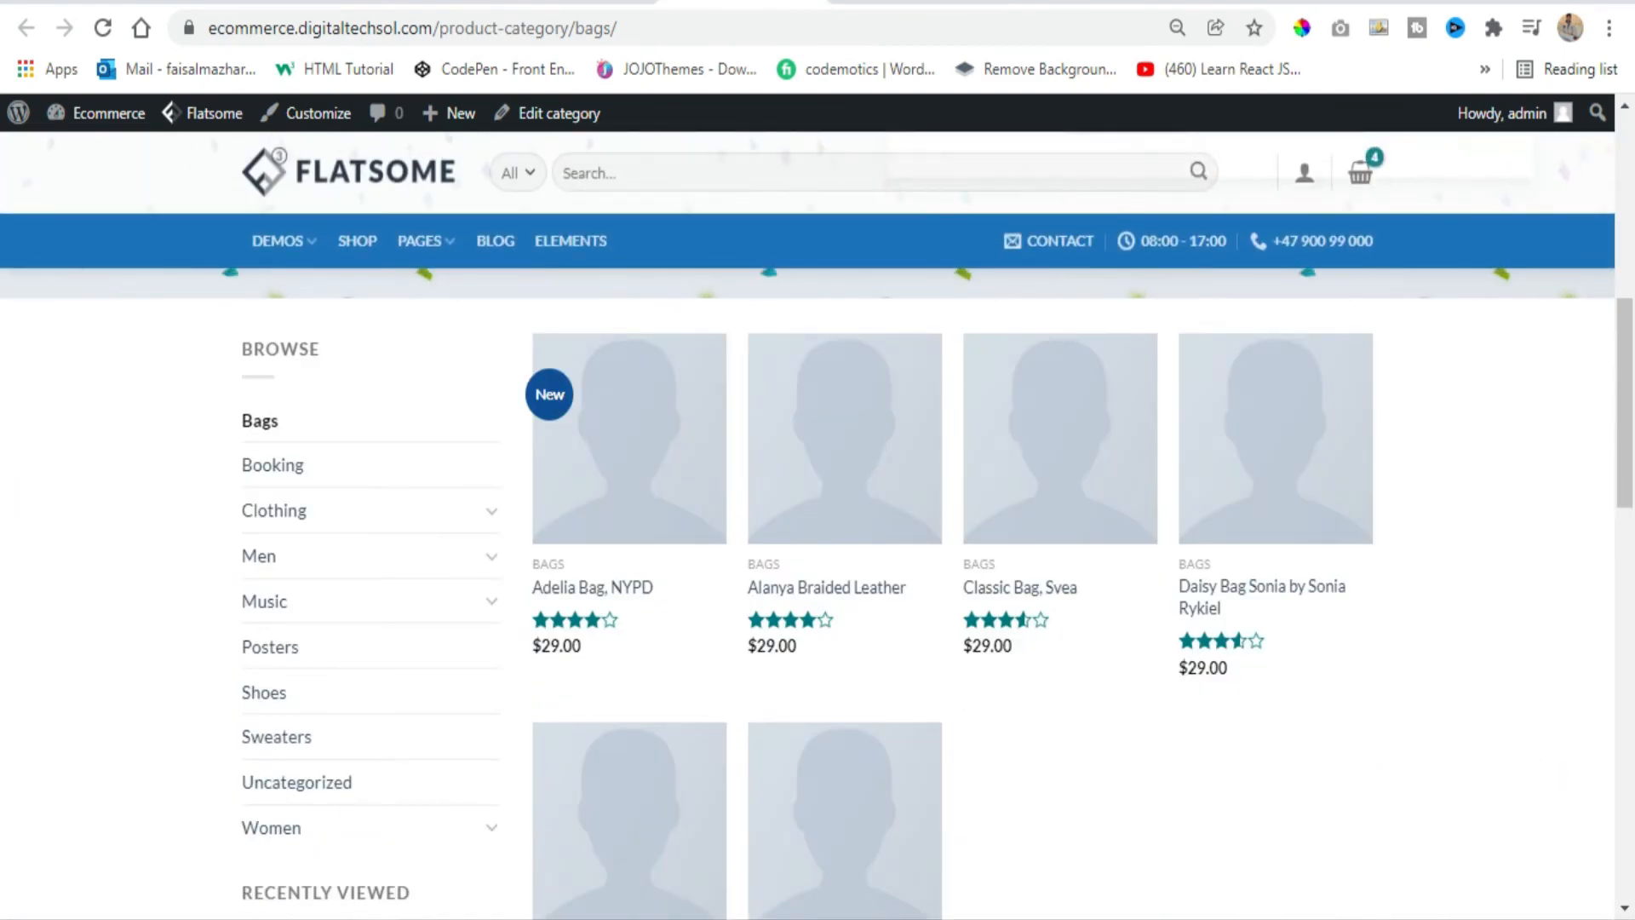
scroll(1332, 621, up, 8)
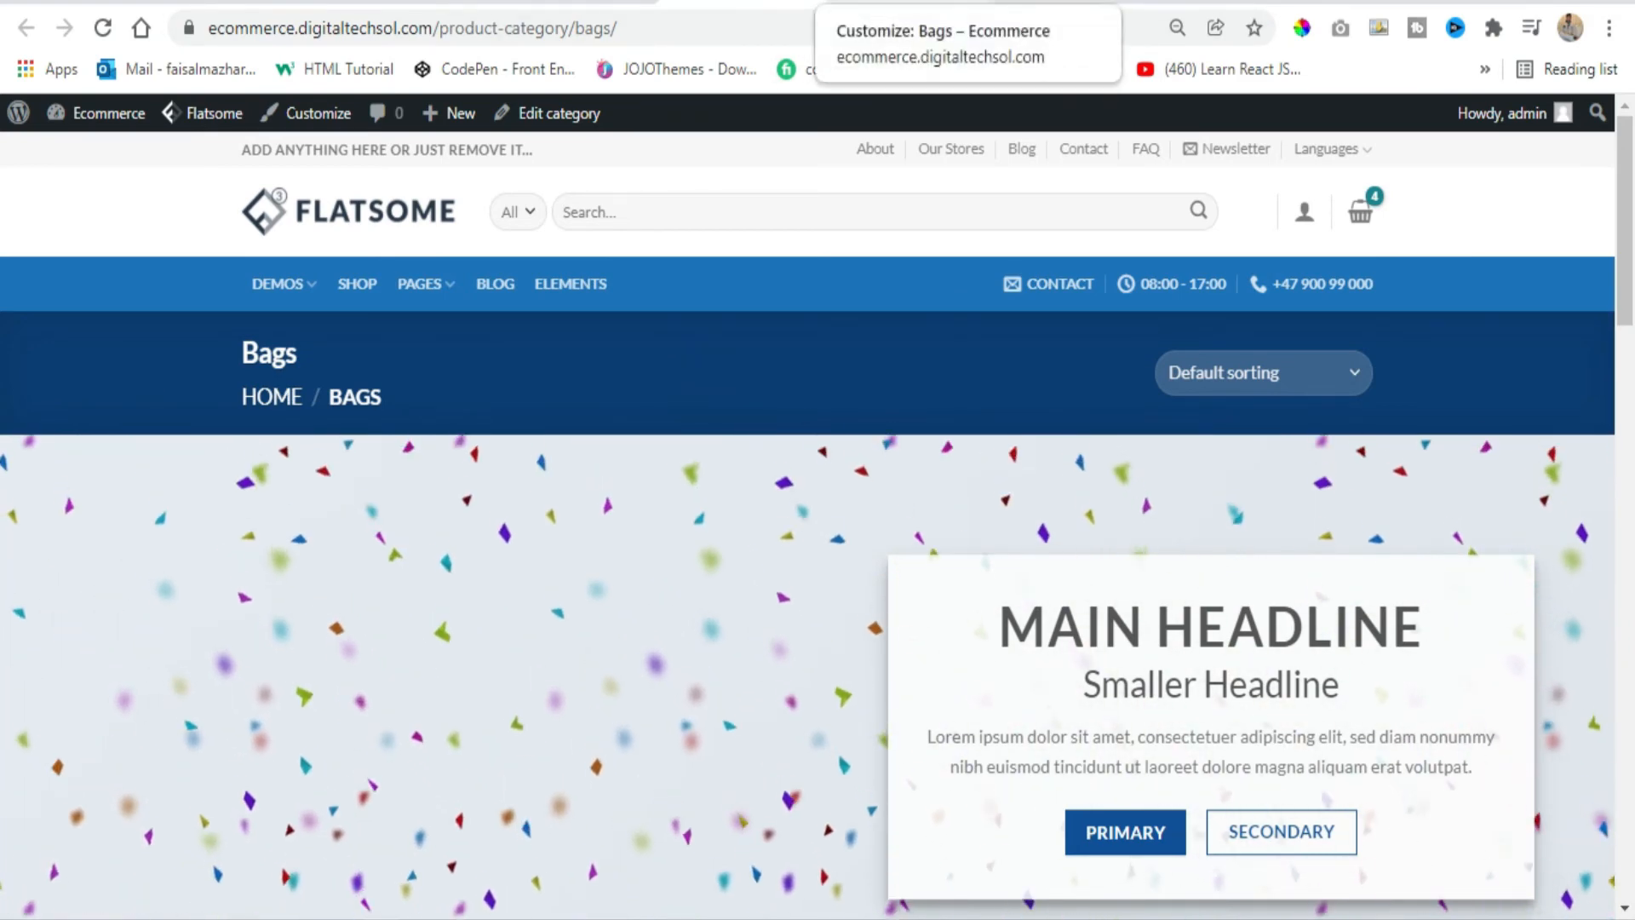
Step: Switch to the theme Customizer and reopen the WooCommerce Product Catalog settings from the main list of sections
mouse_move(362, 132)
click(310, 153)
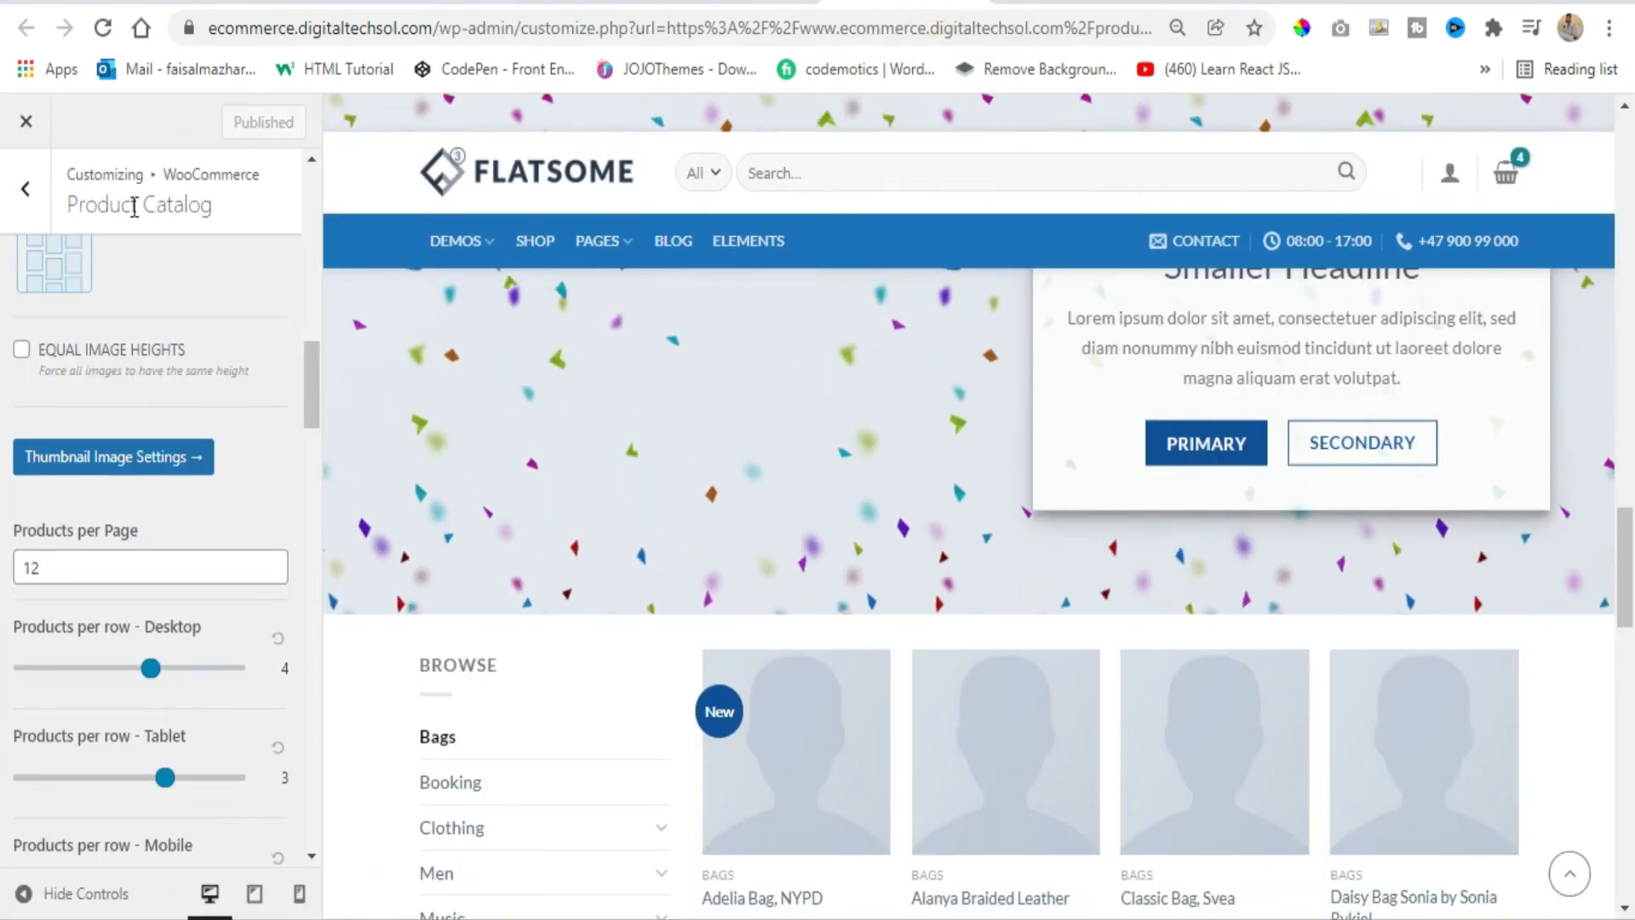
click(28, 194)
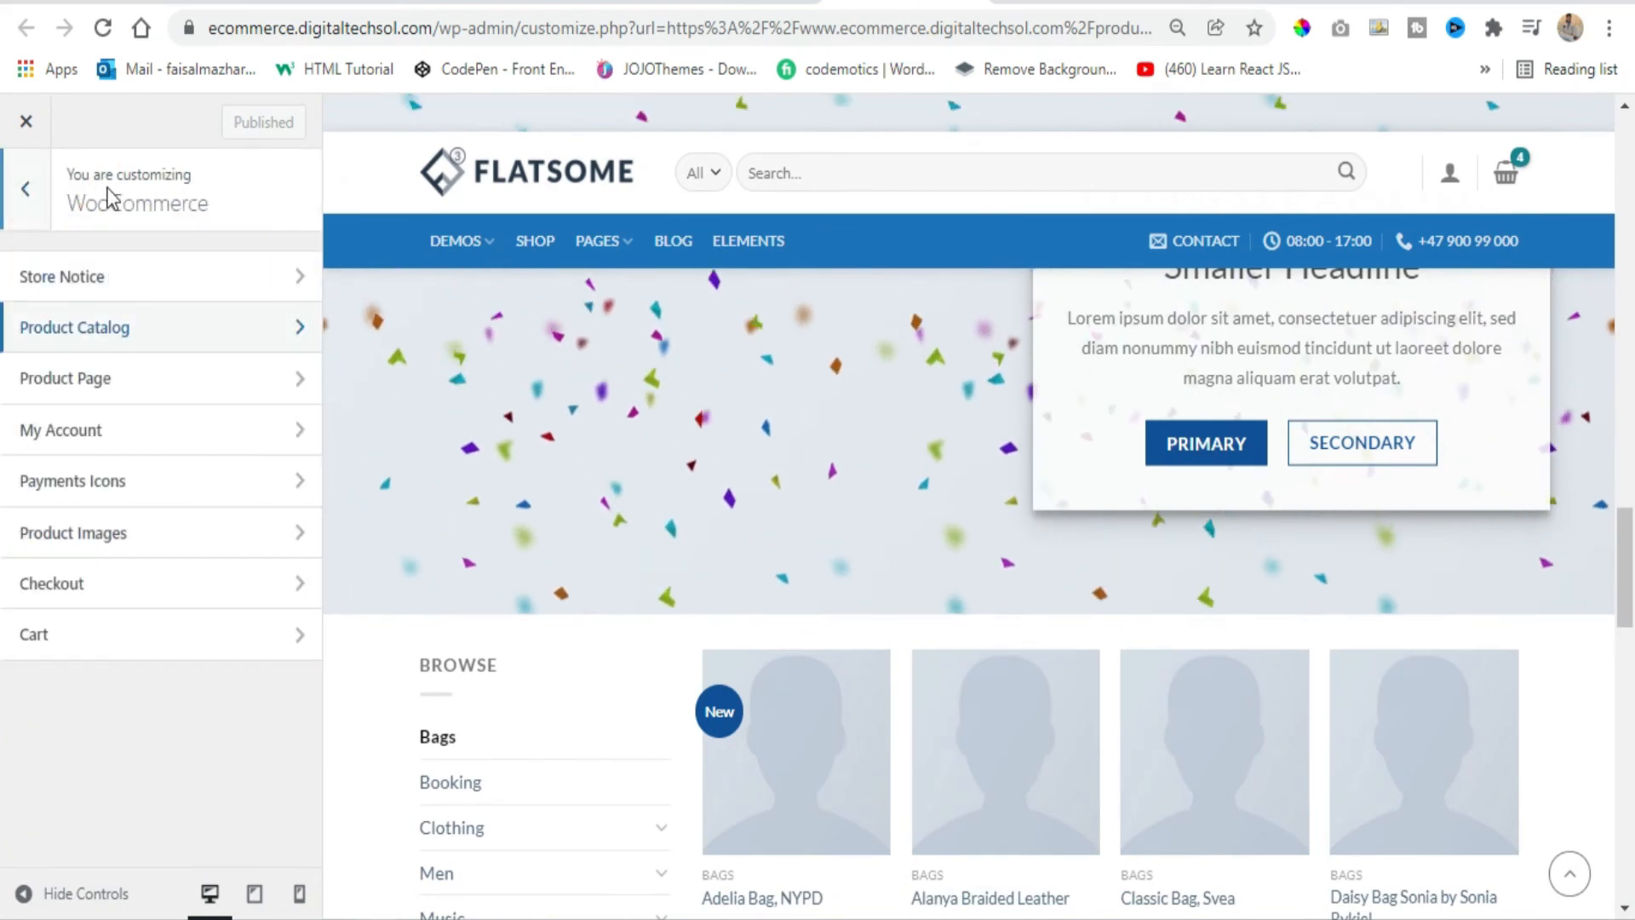
click(30, 193)
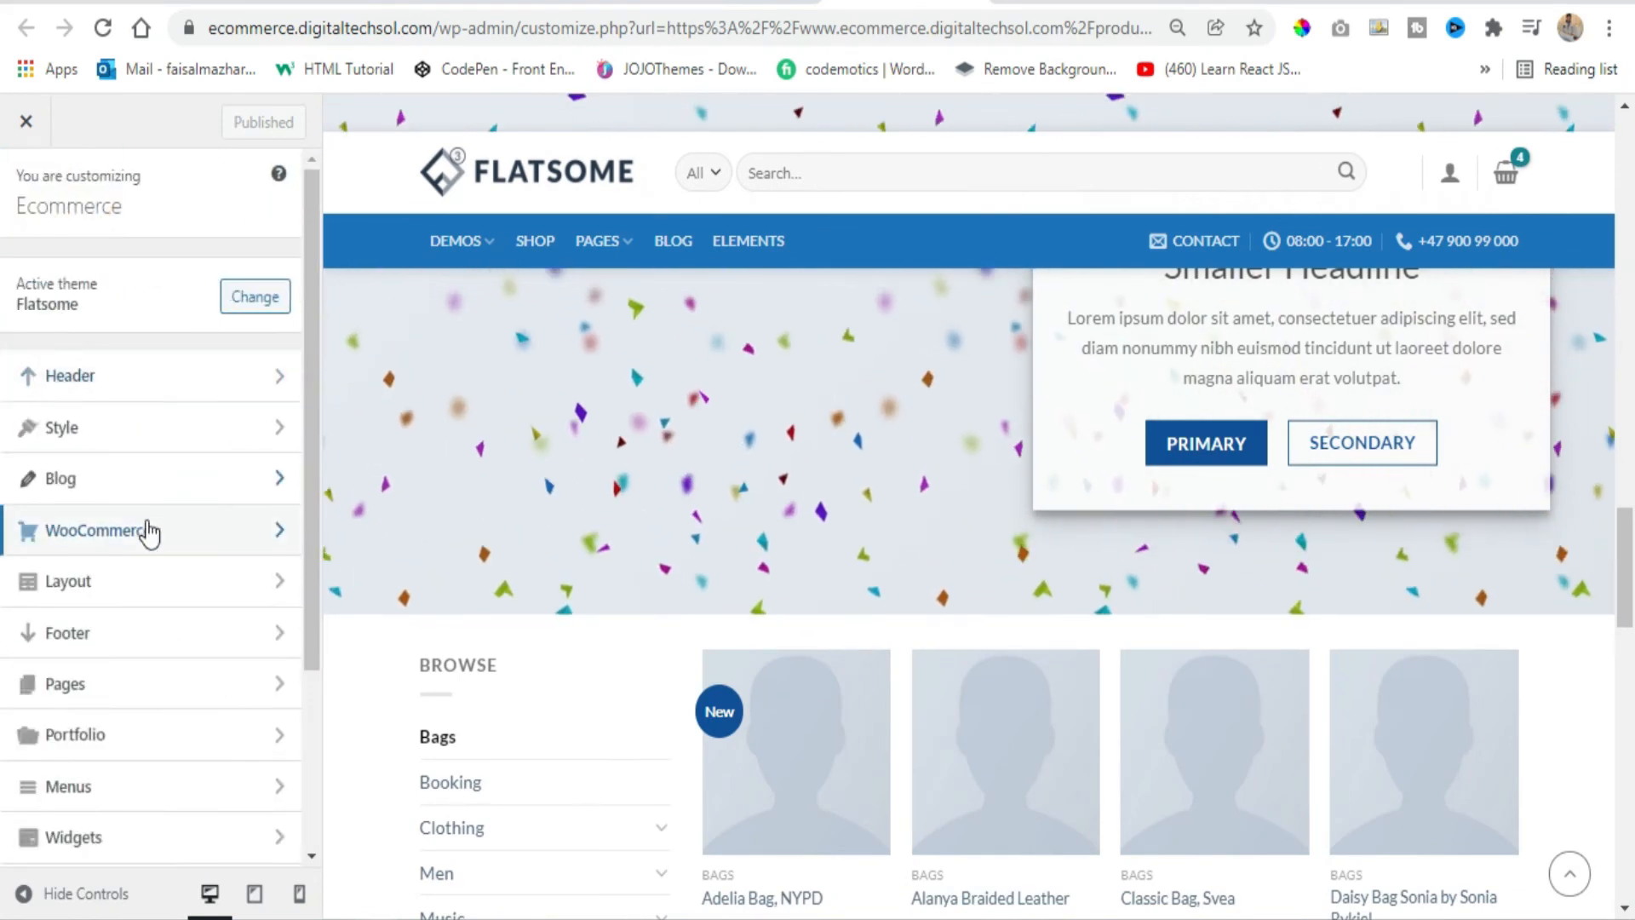
click(235, 531)
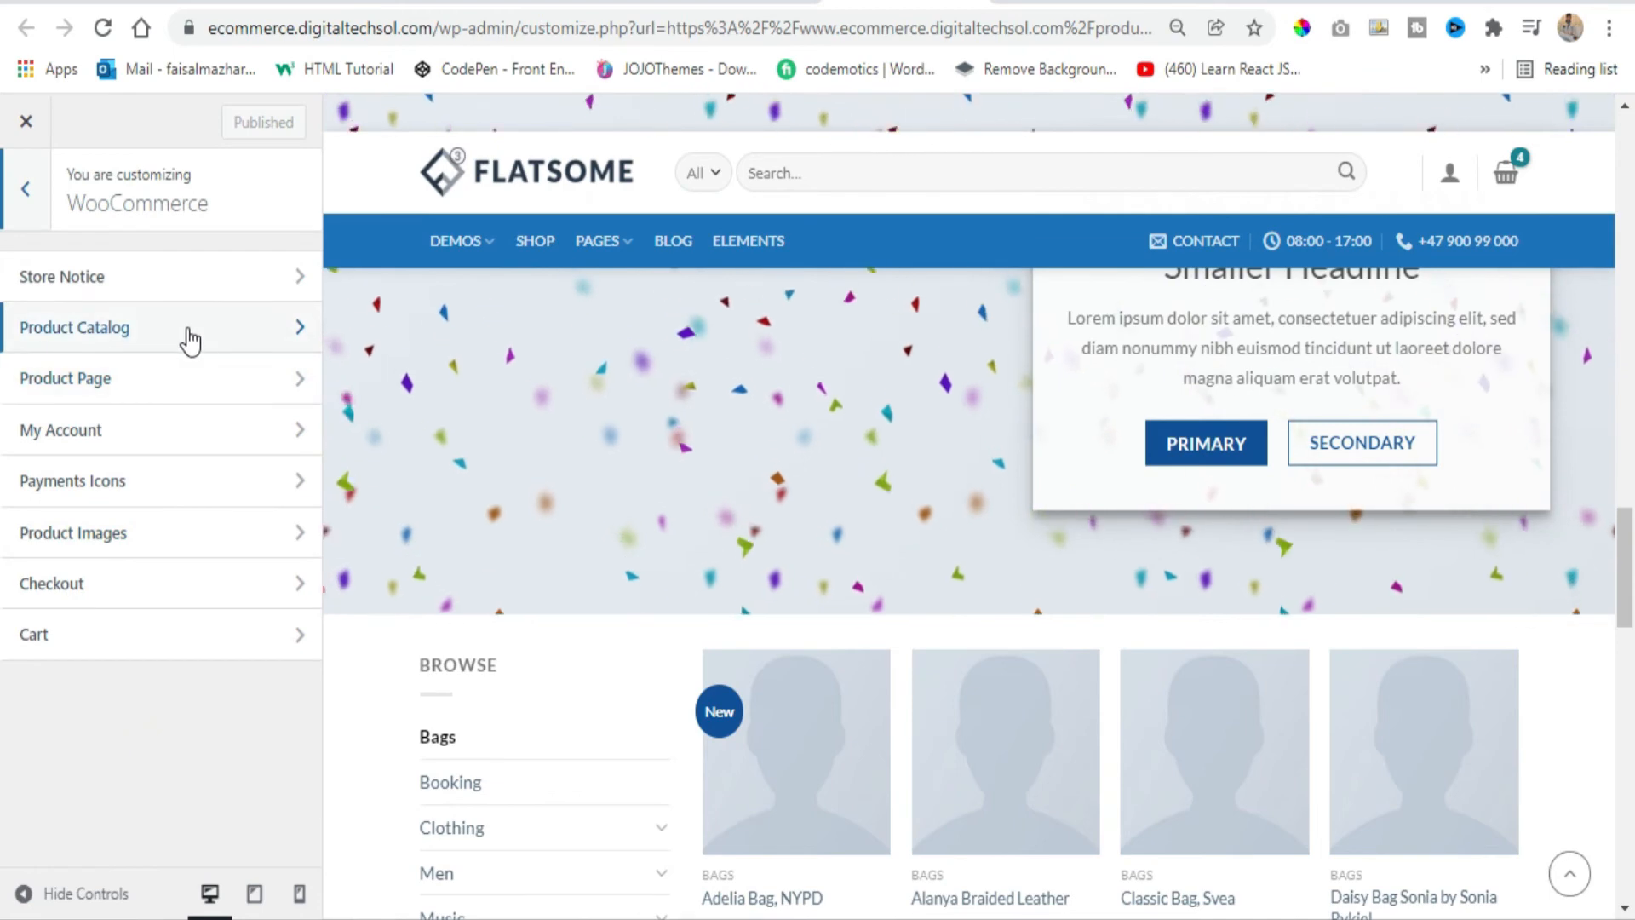
click(193, 327)
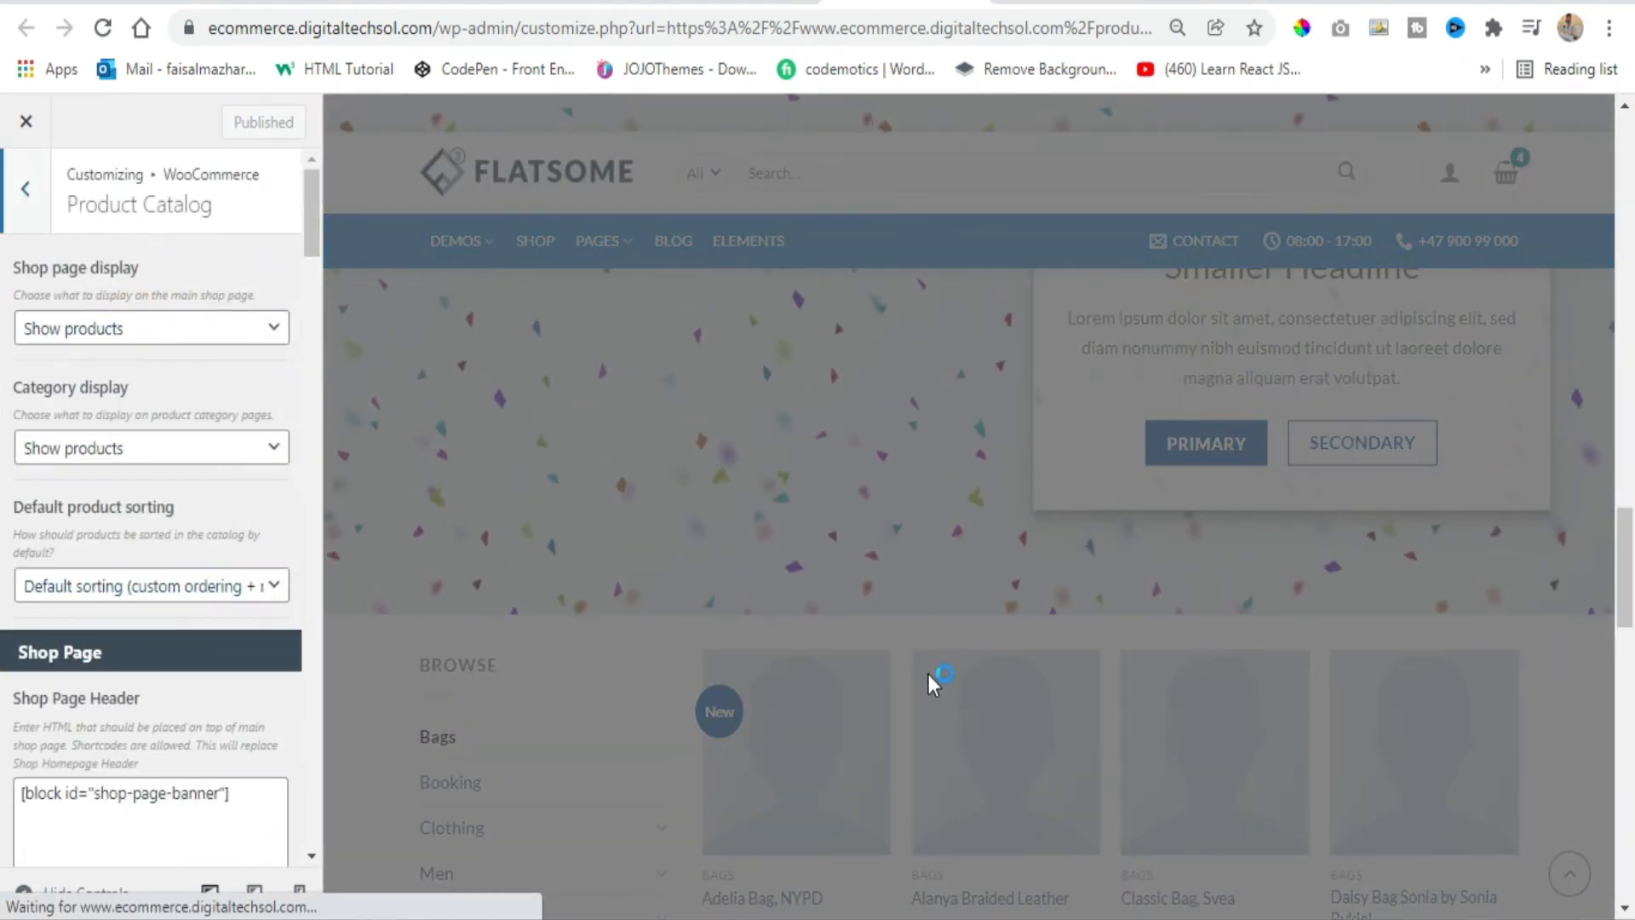
Step: Set the catalog header's Title Style to the plain layout without a coloured title bar
scroll(109, 426, down, 8)
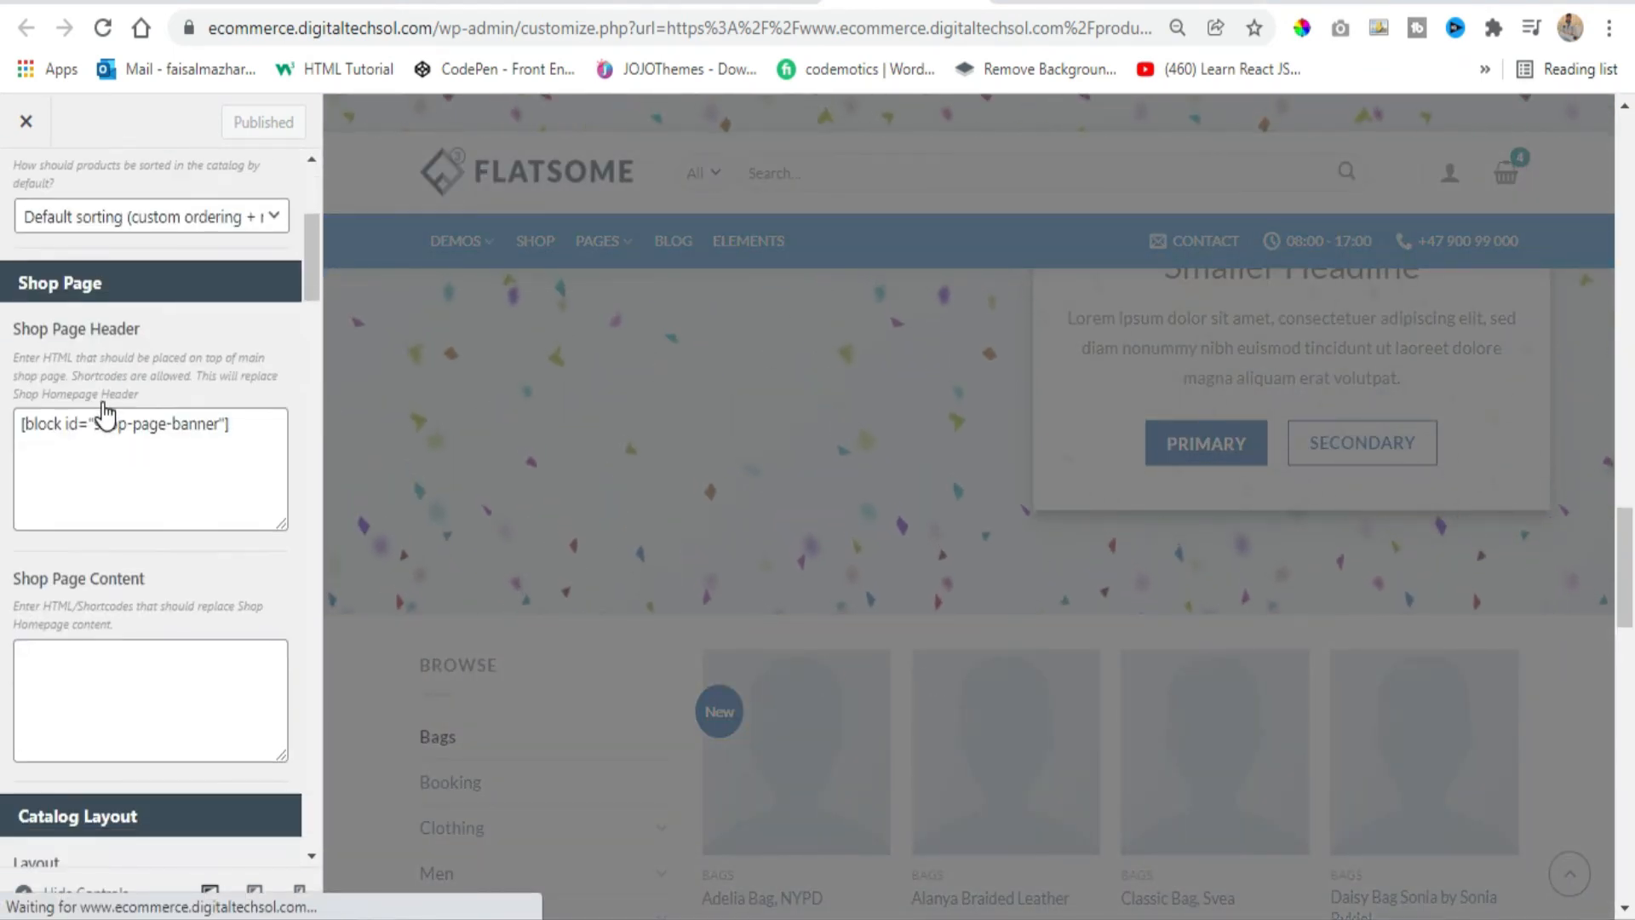
scroll(109, 415, down, 12)
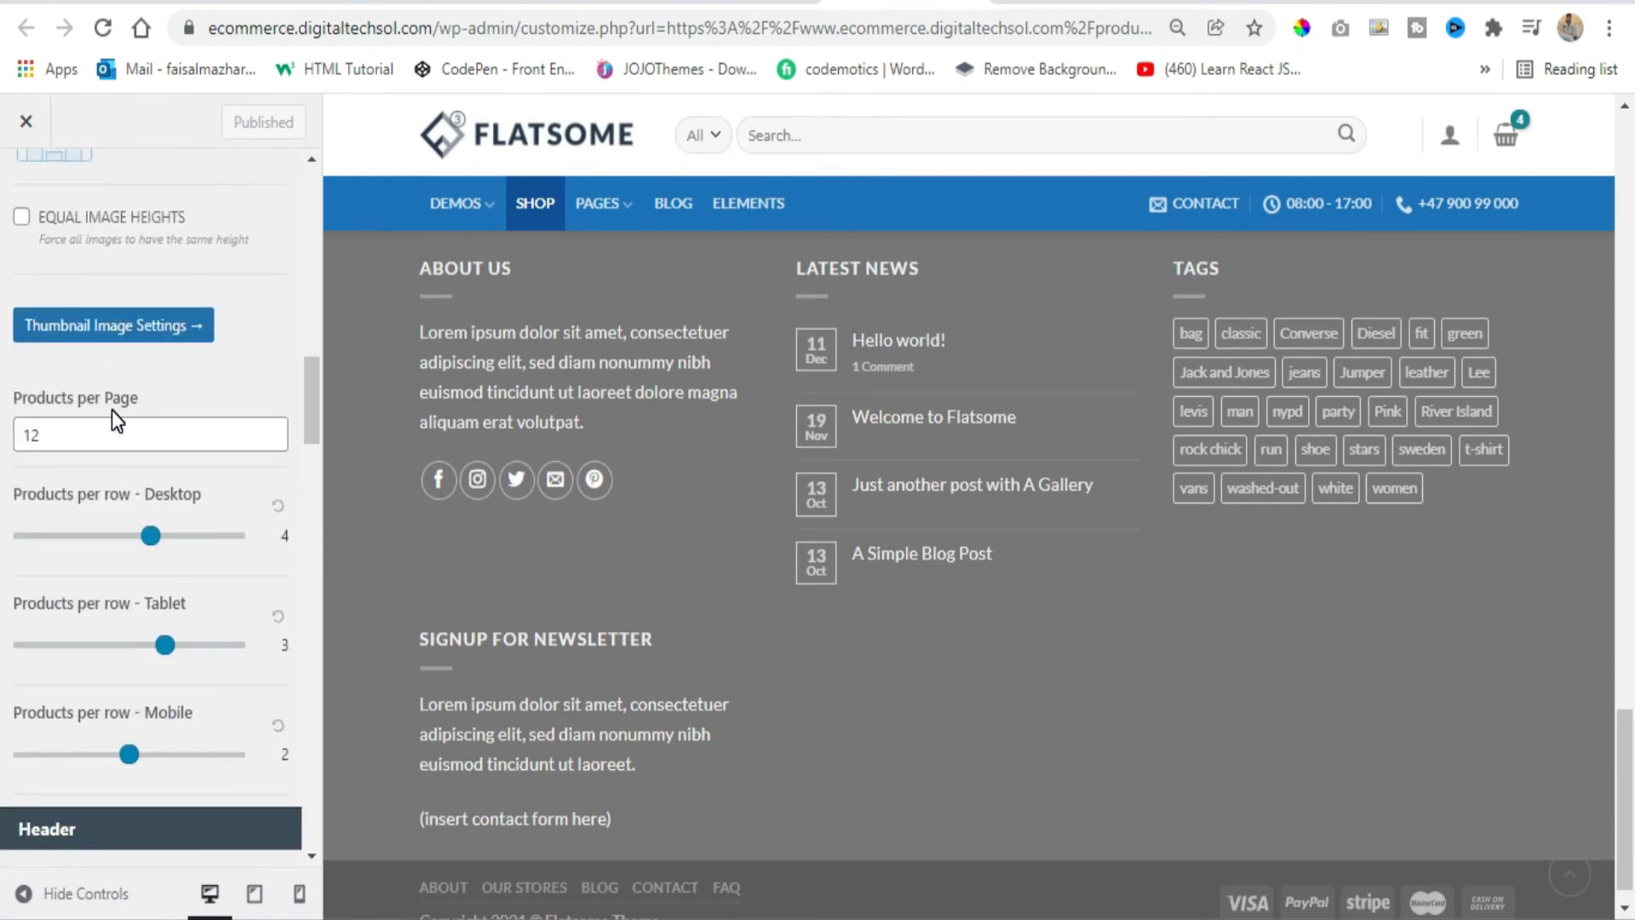
scroll(112, 413, down, 1)
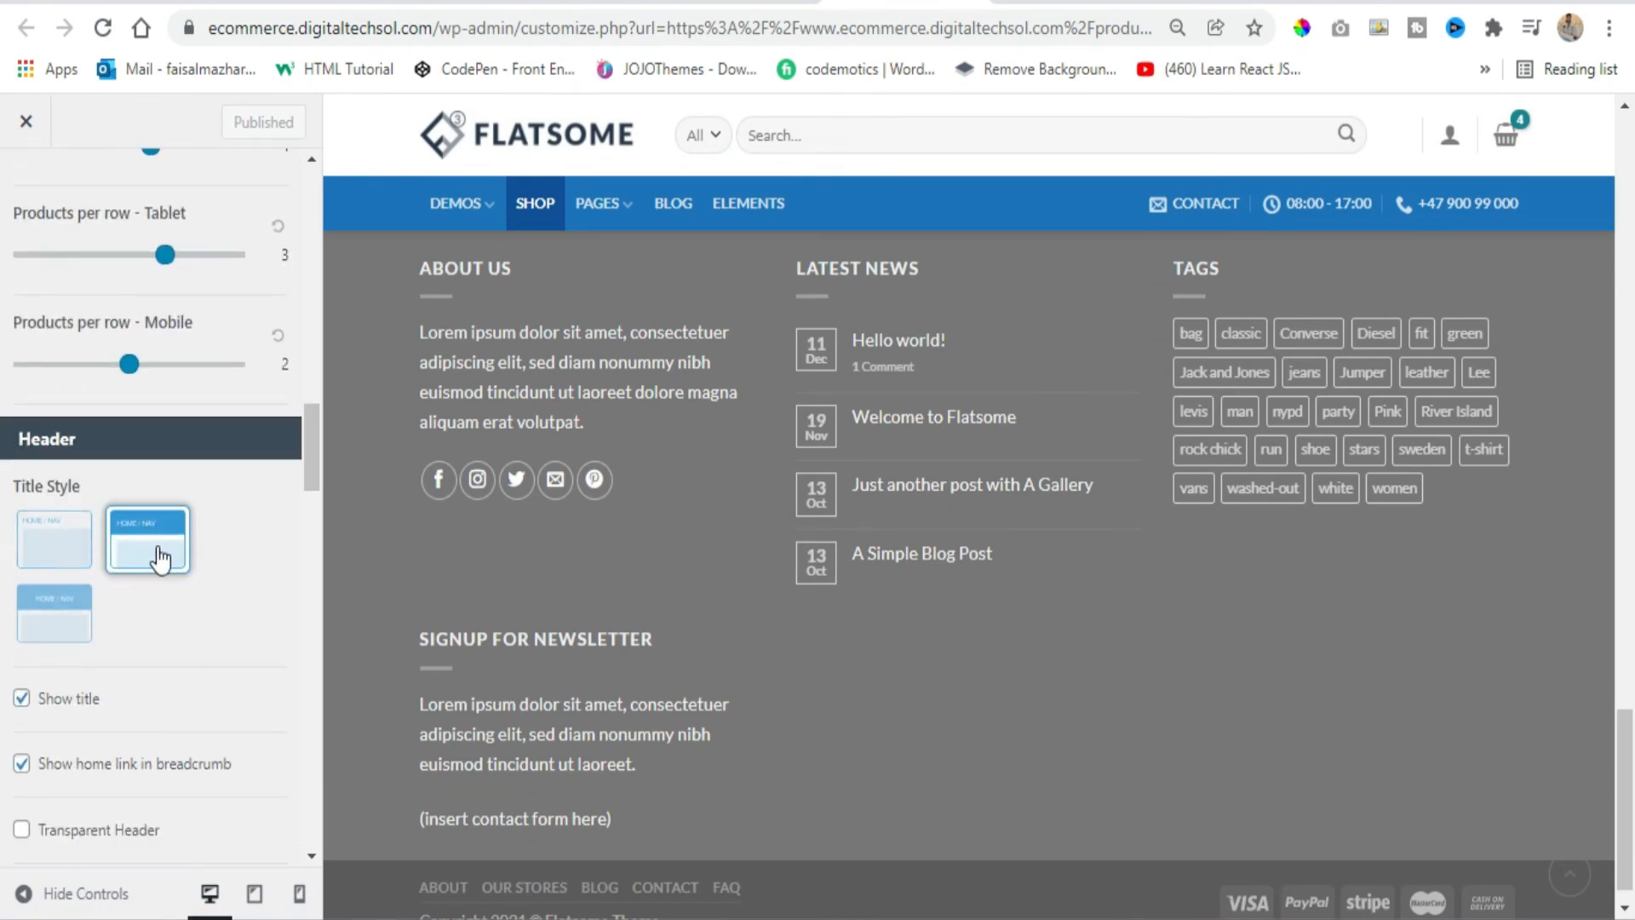
click(51, 550)
Step: Turn off Show title and Show home link in breadcrumb for the catalog header, and publish the changes
scroll(49, 558, down, 3)
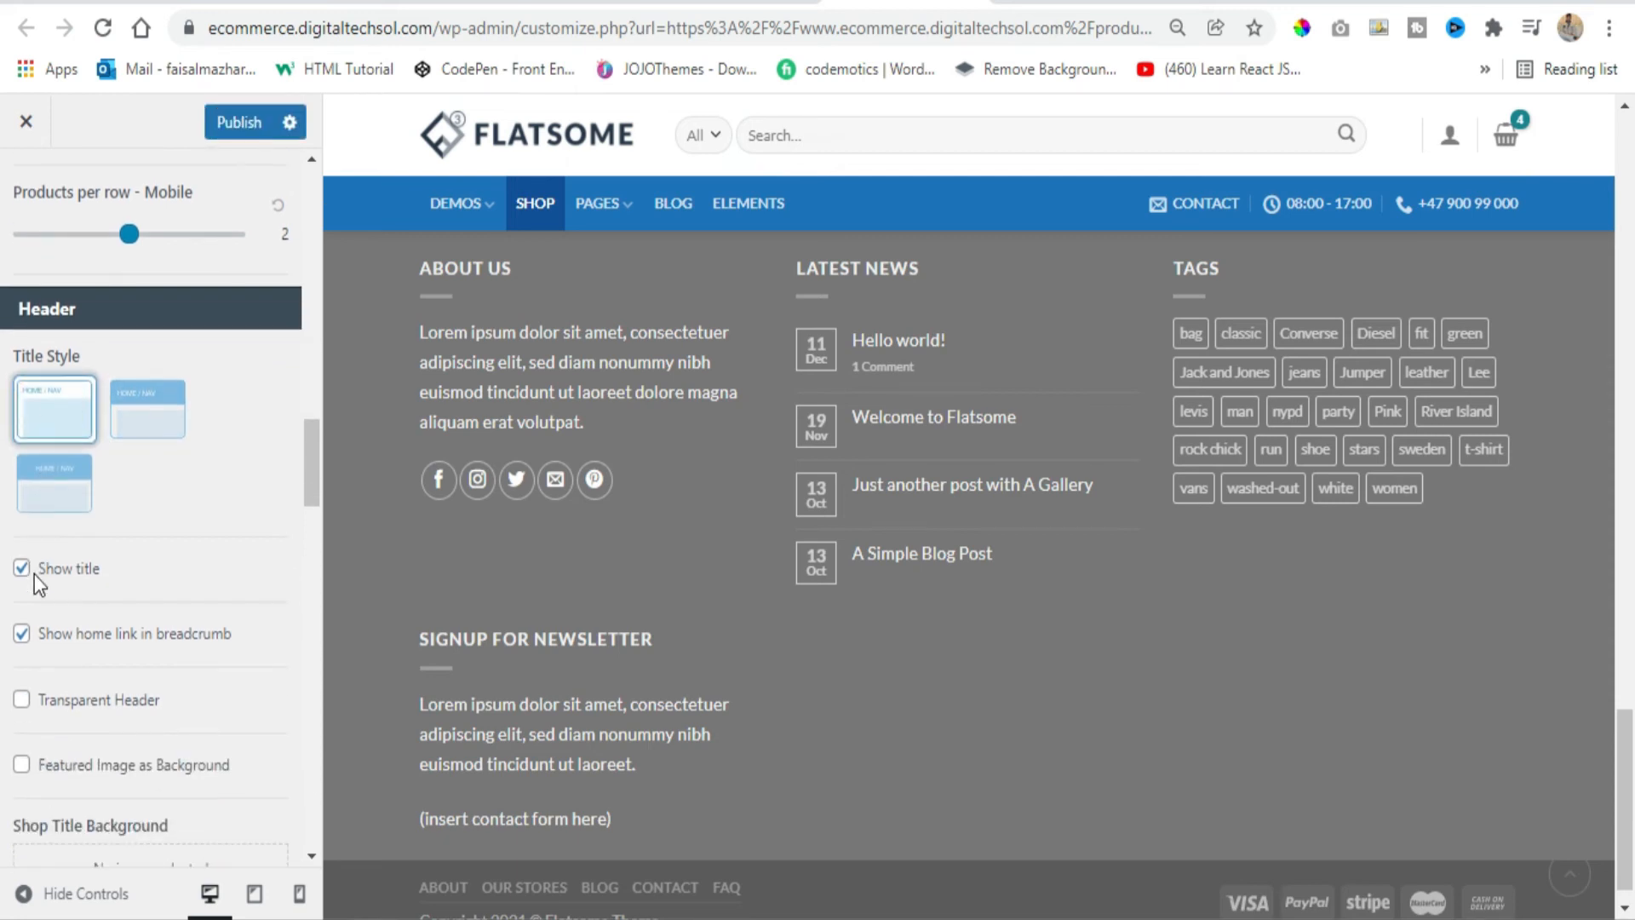
click(26, 569)
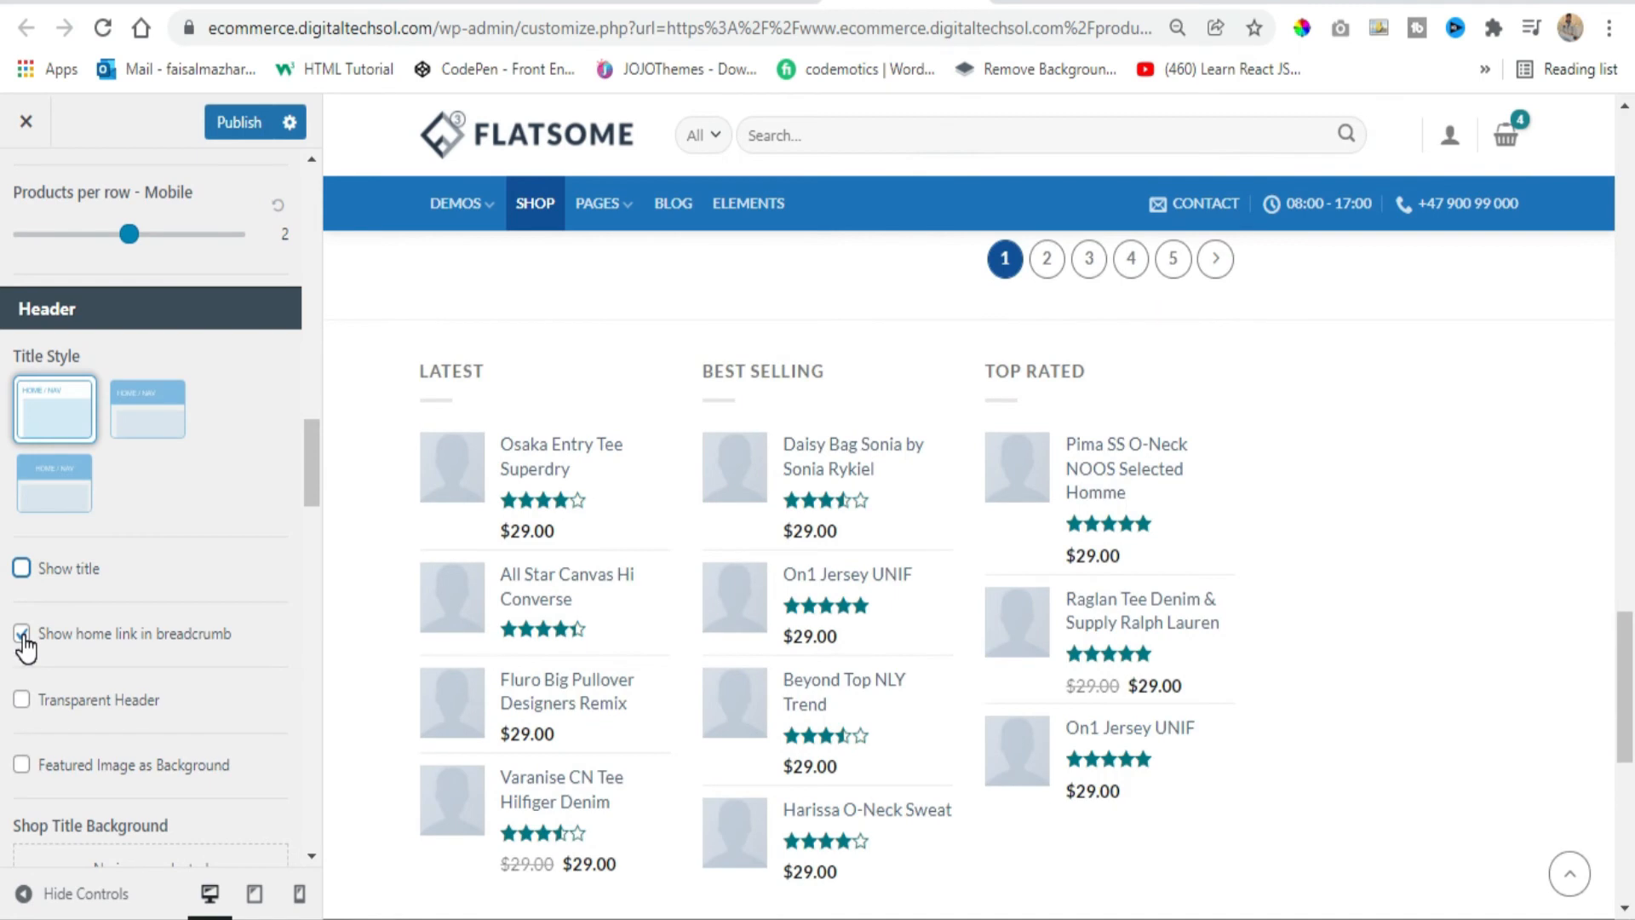
click(24, 638)
scroll(238, 572, down, 3)
scroll(227, 555, up, 5)
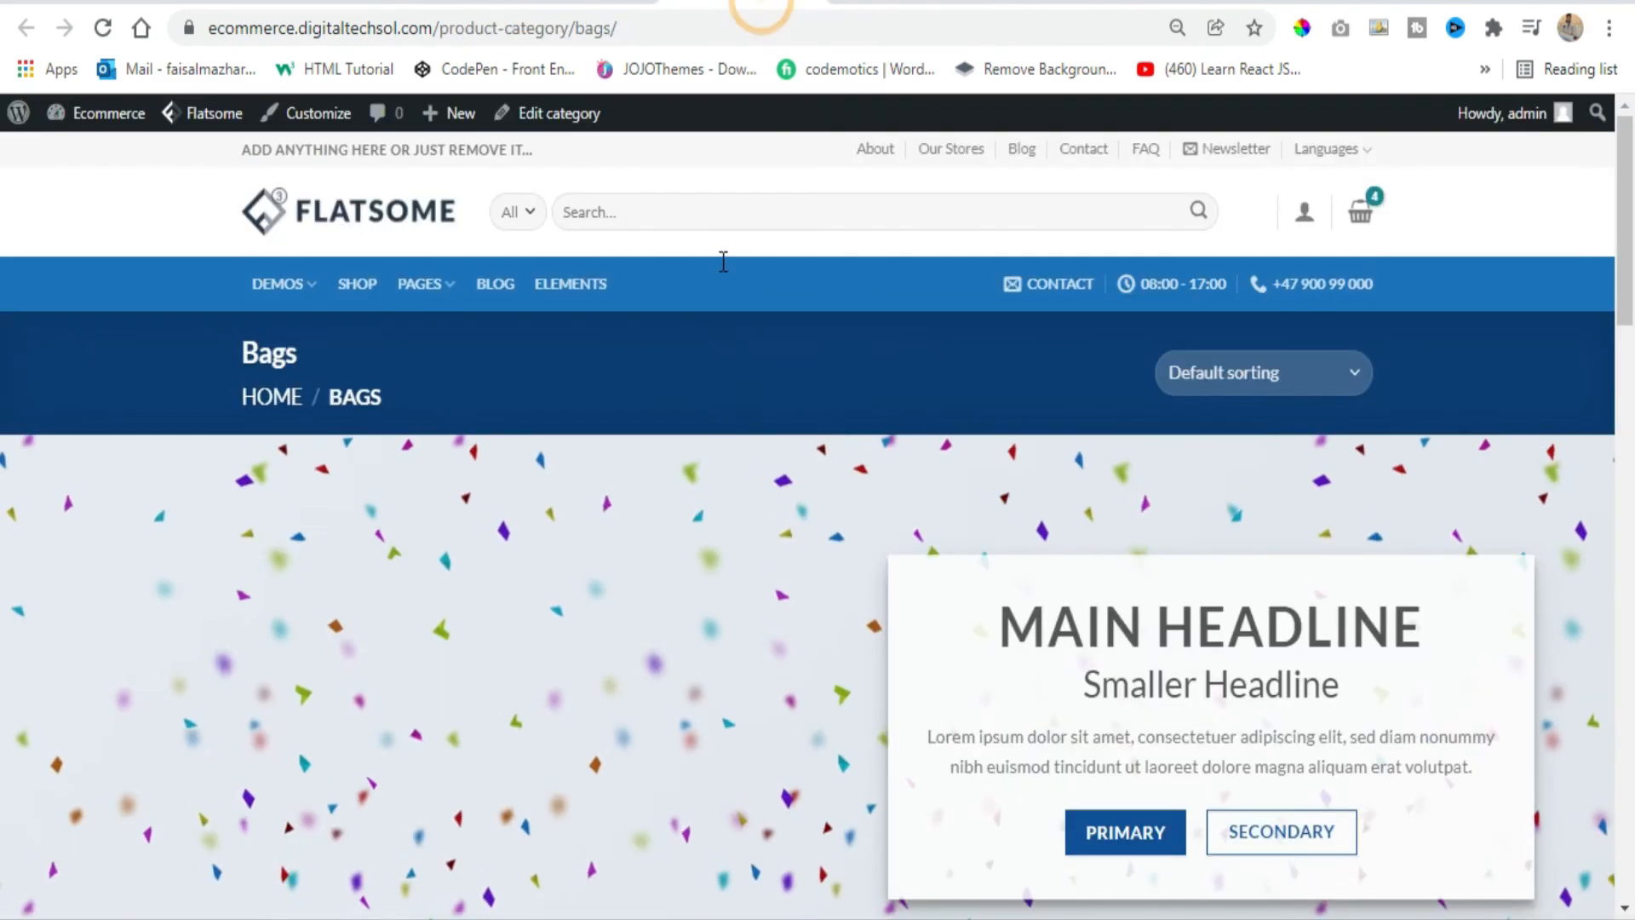
Step: Reload the Bags category page and check the banner, the category title beneath it and the product list
mouse_move(719, 523)
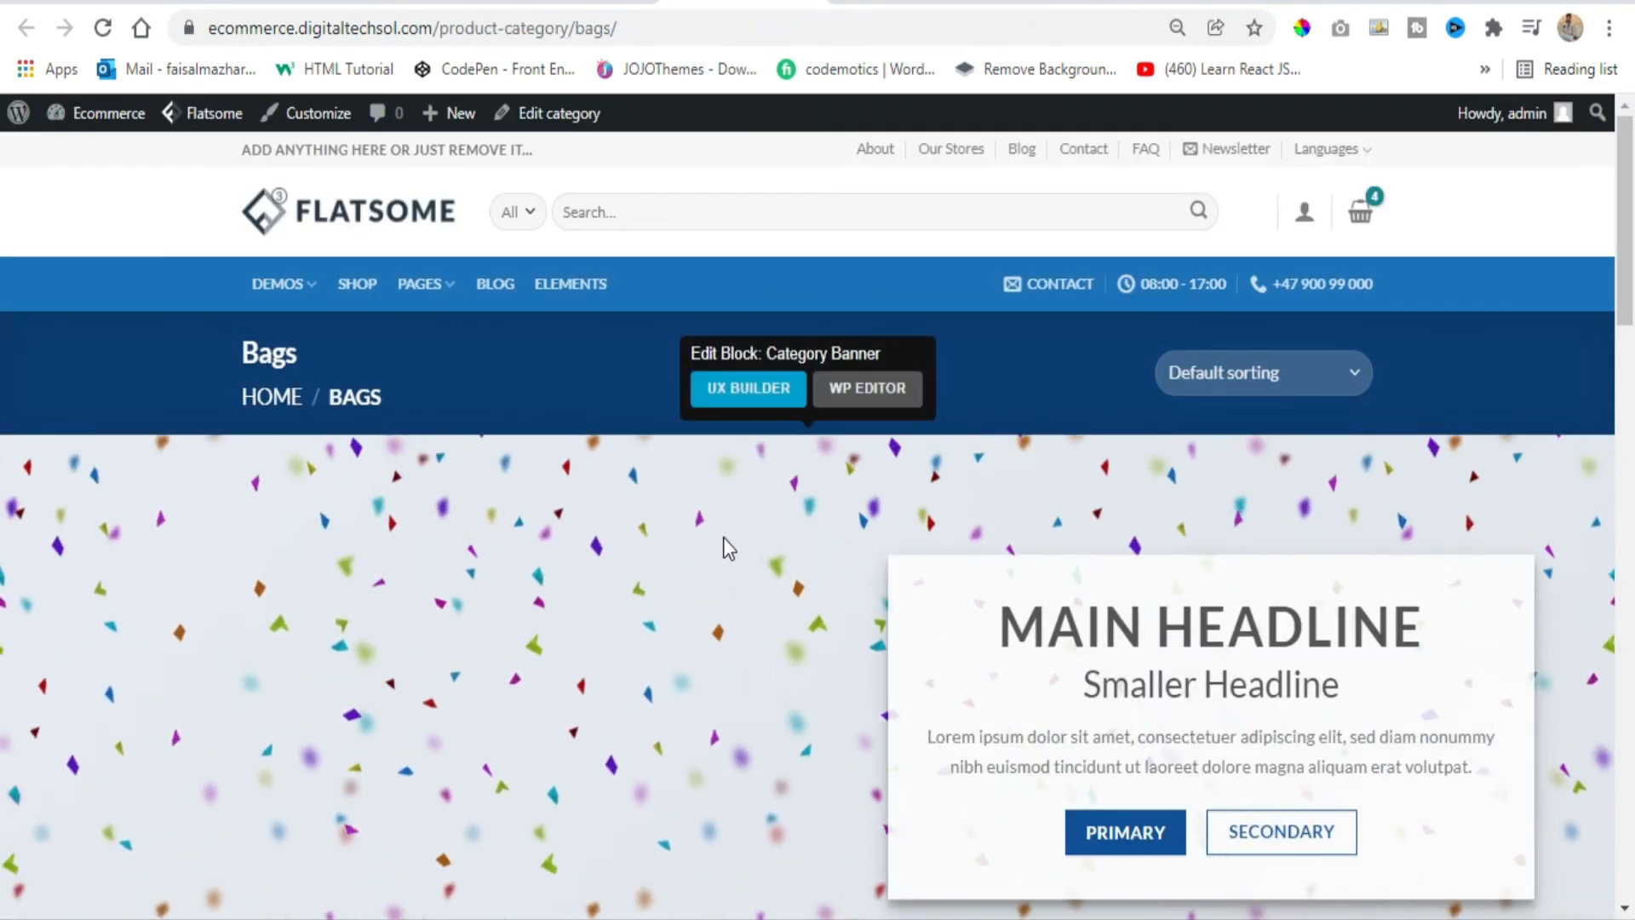
key(F5)
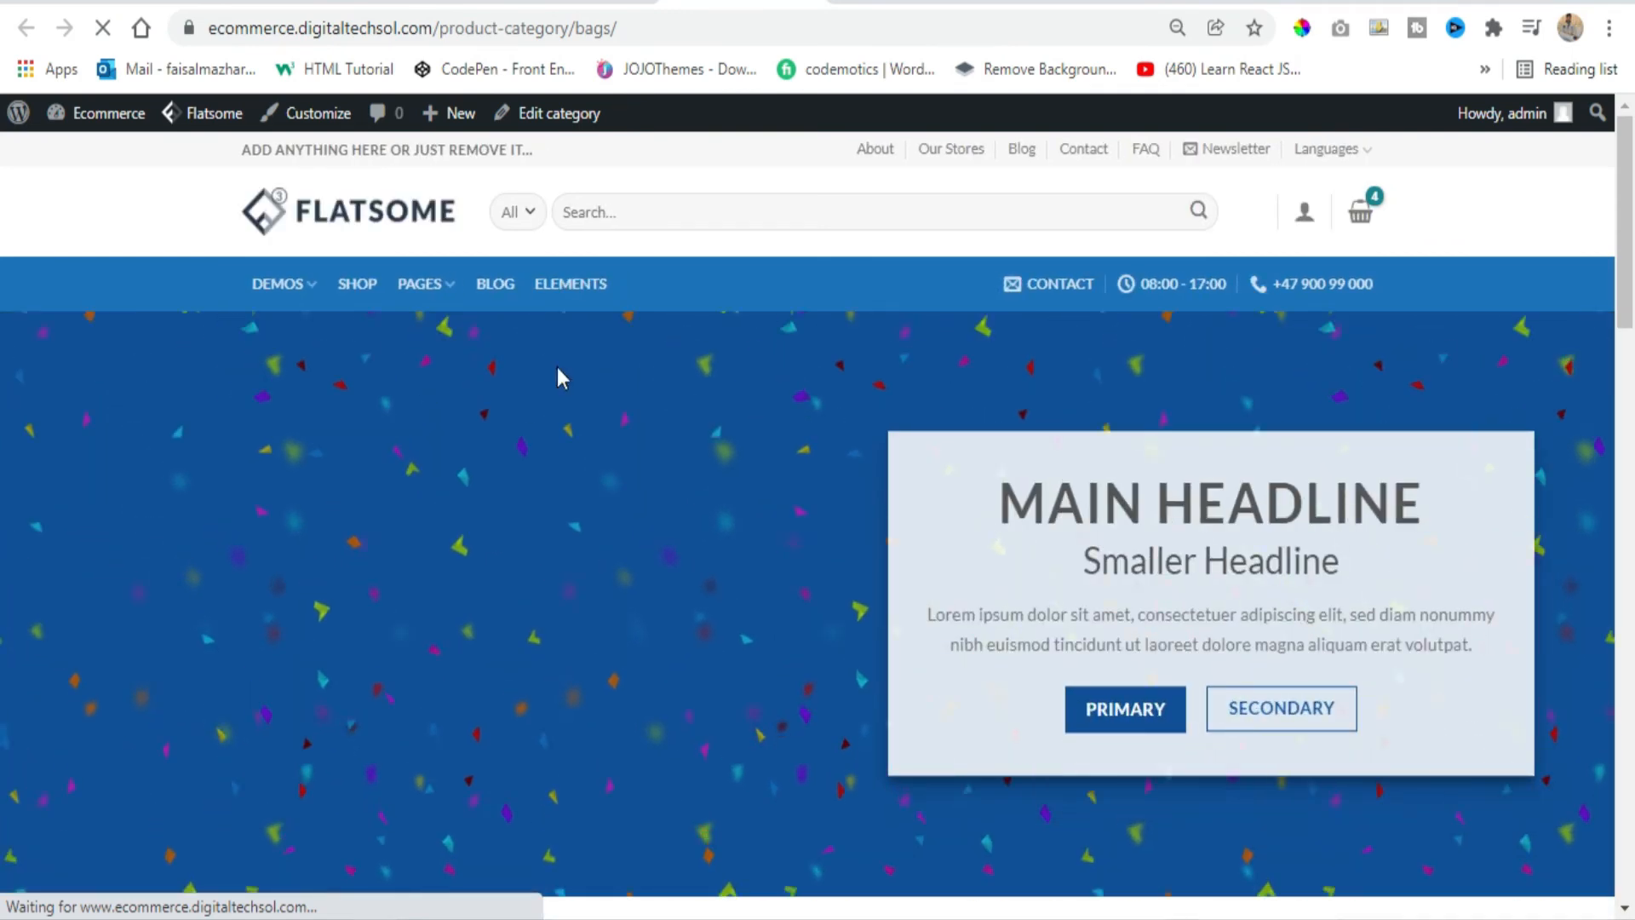
scroll(437, 447, down, 3)
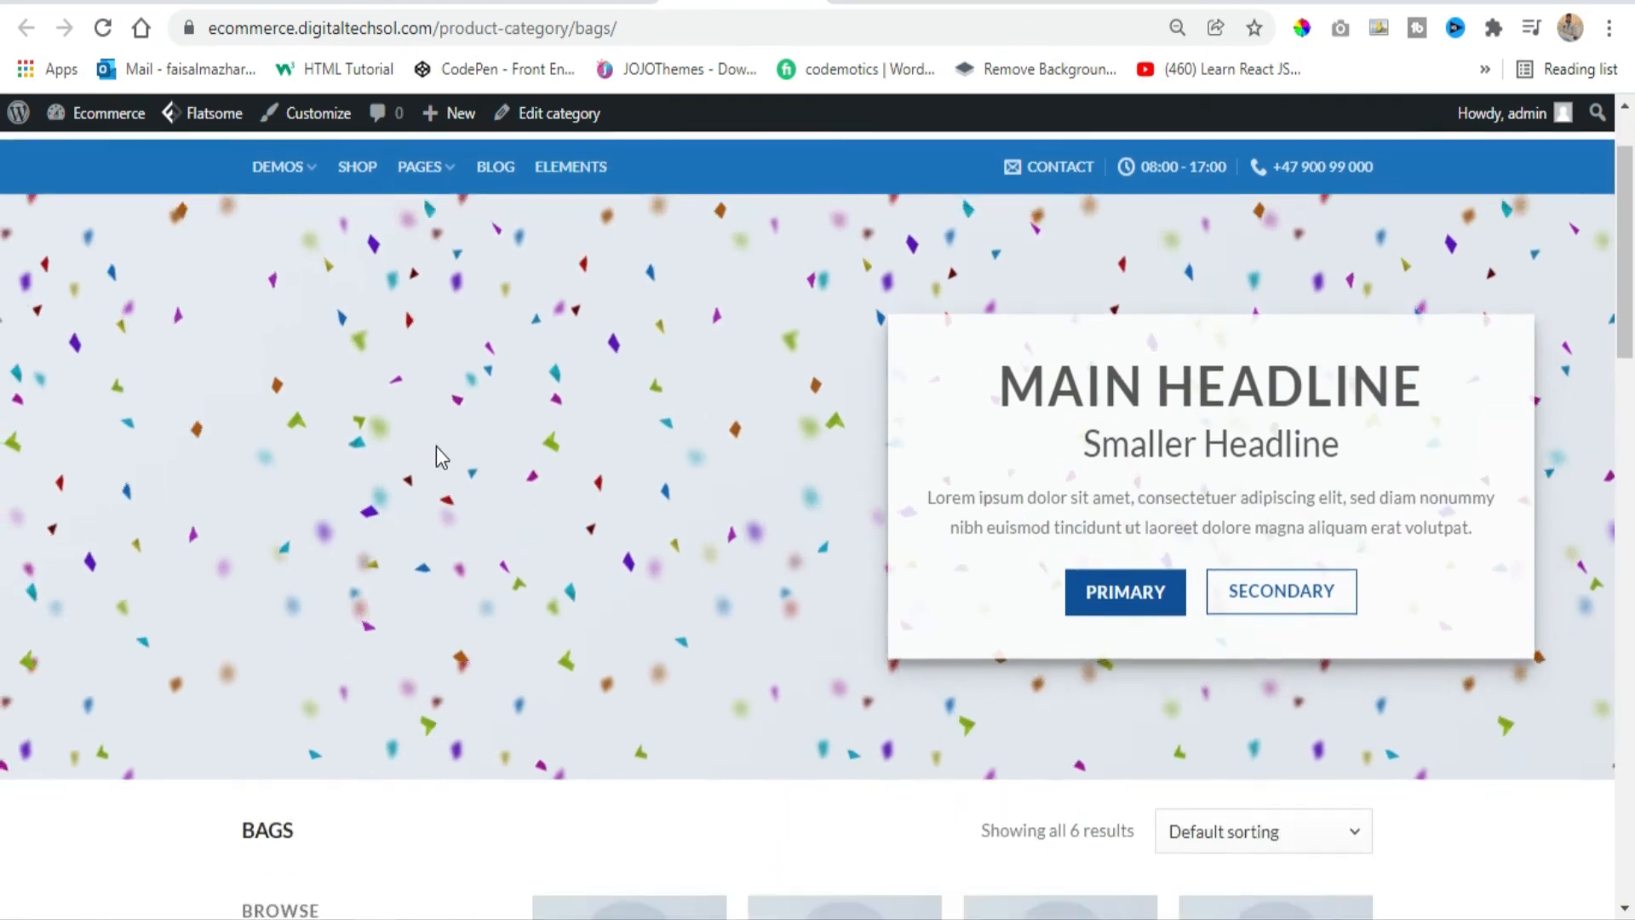
scroll(448, 448, up, 3)
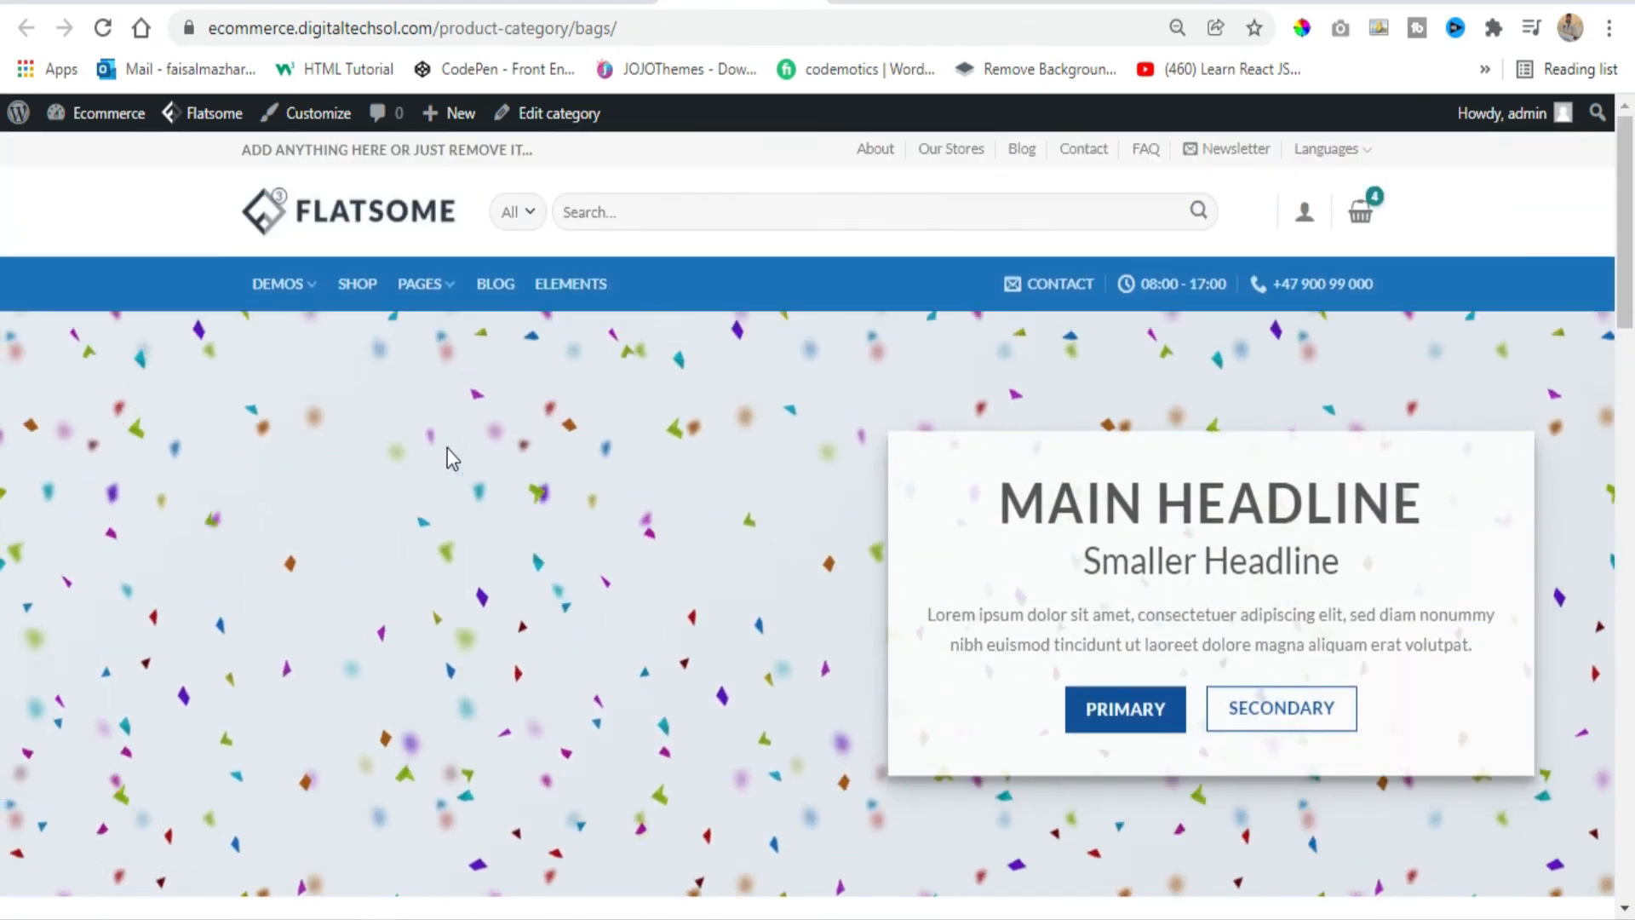
scroll(448, 449, down, 5)
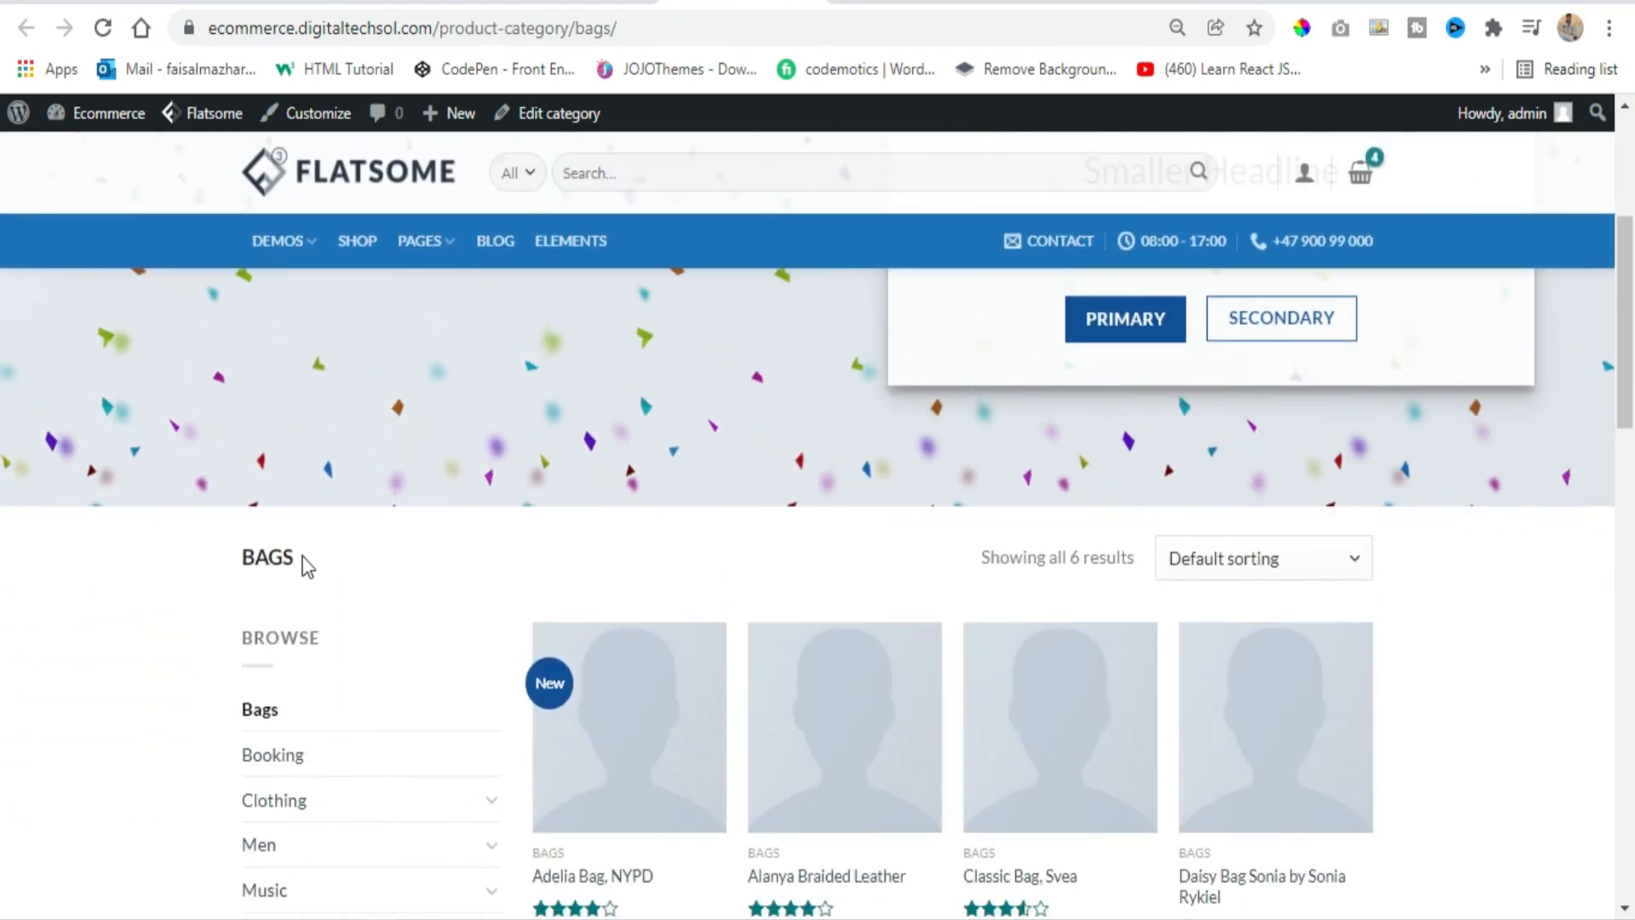
drag(307, 565, 245, 557)
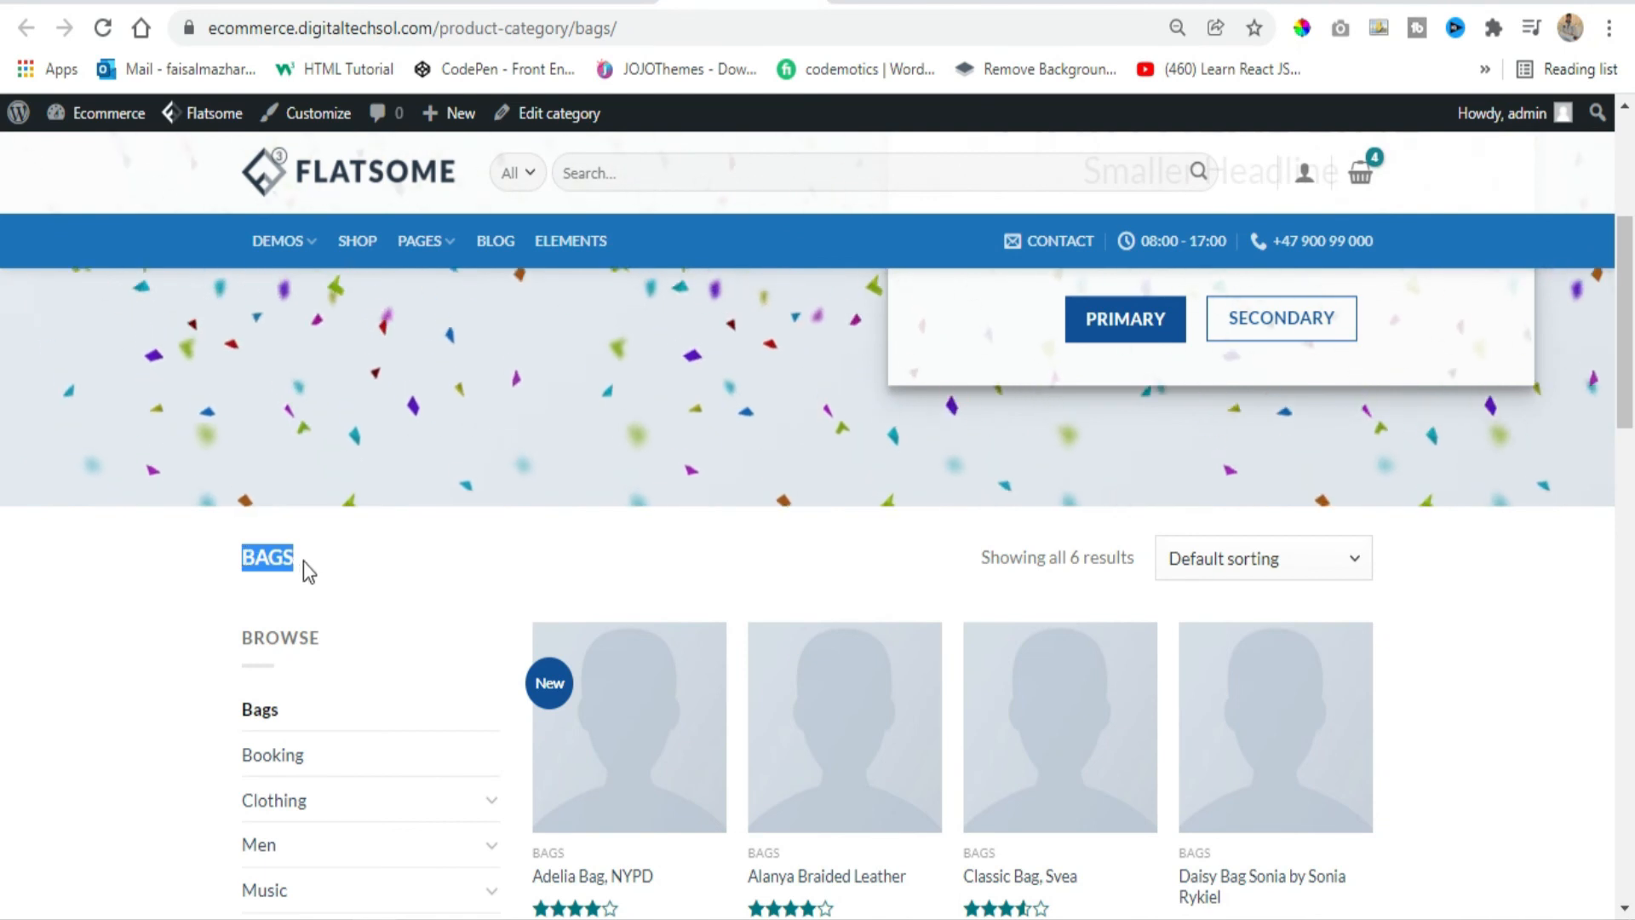
scroll(309, 569, down, 2)
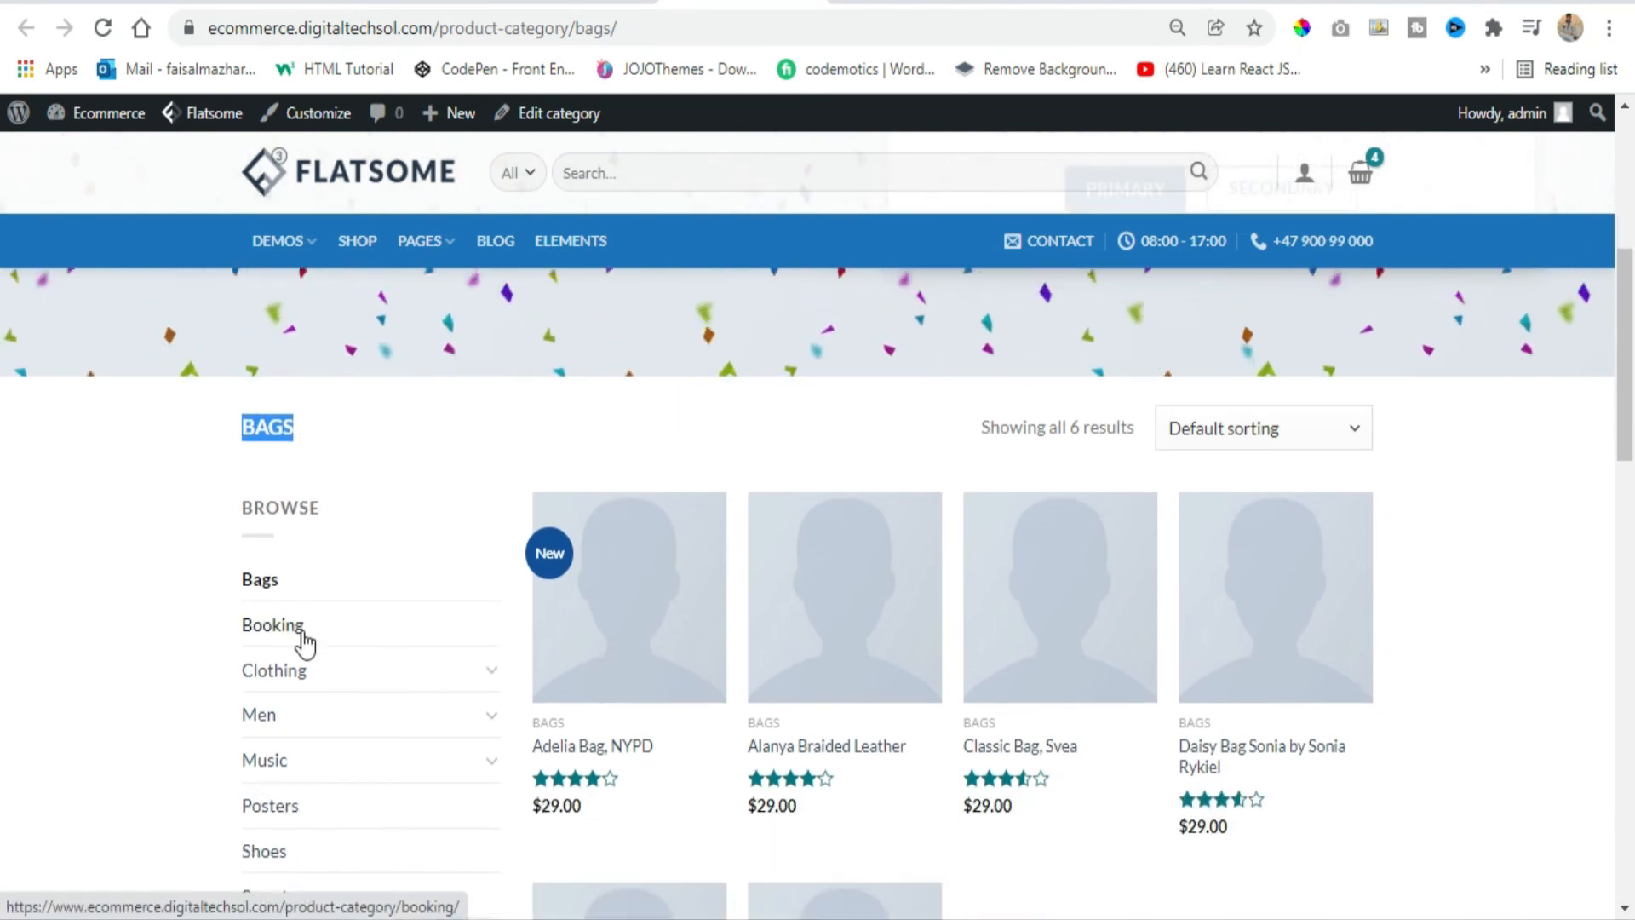
scroll(305, 645, down, 2)
scroll(349, 582, up, 10)
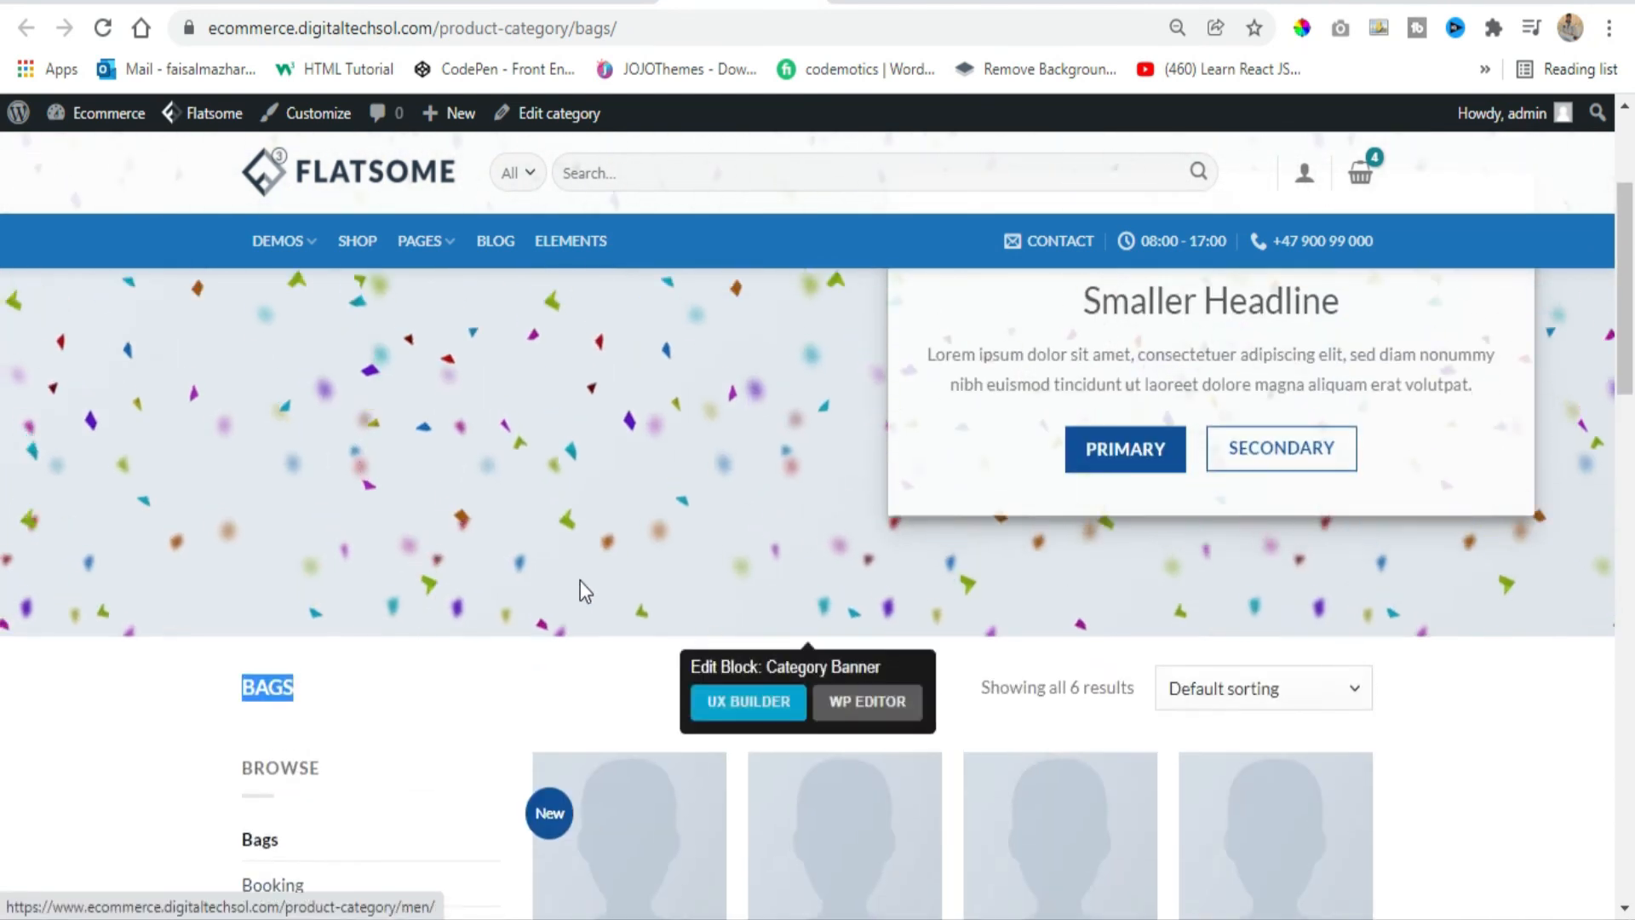